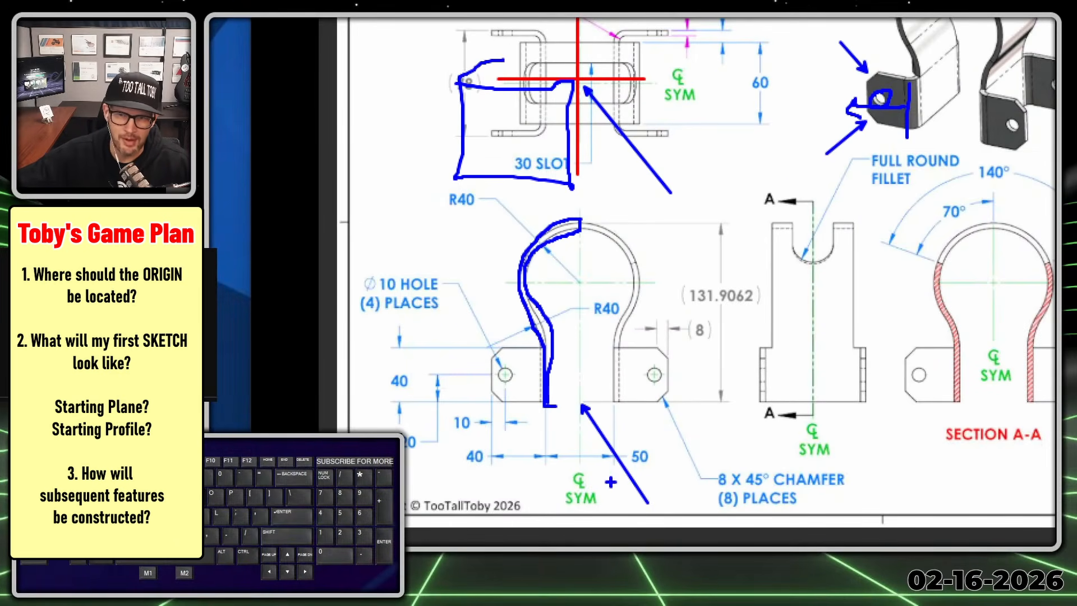
- Mark the 50 mm dimension and the inner and outer leg faces it refers to on the drawing's front view
{"action": "key", "text": "alt+1"}
{"action": "key", "text": "alt+1"}
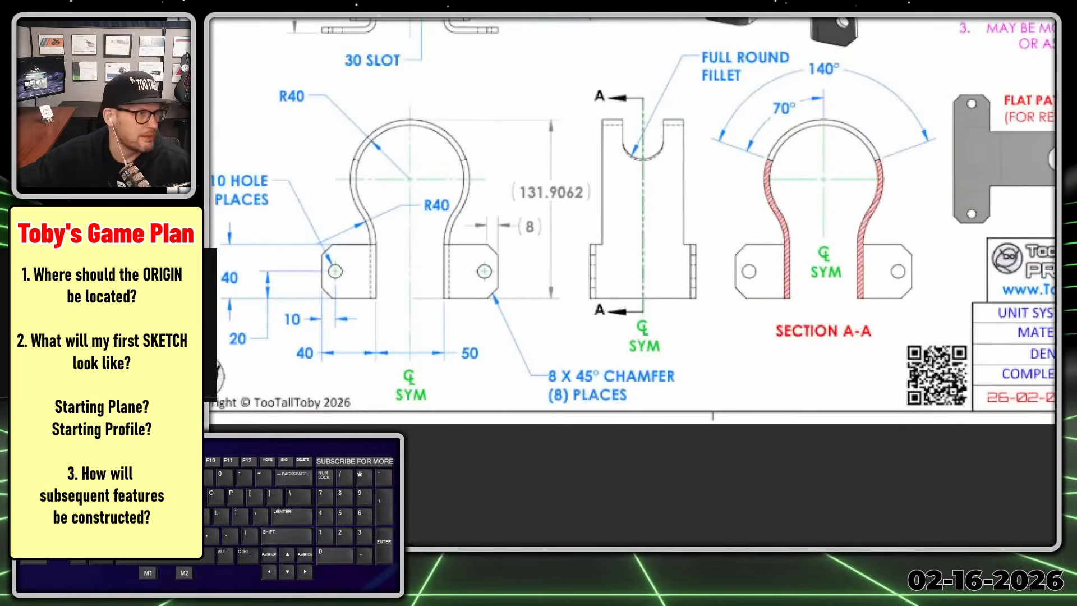
{"action": "left_click_drag", "start_coordinate": [455, 362], "coordinate": [484, 365]}
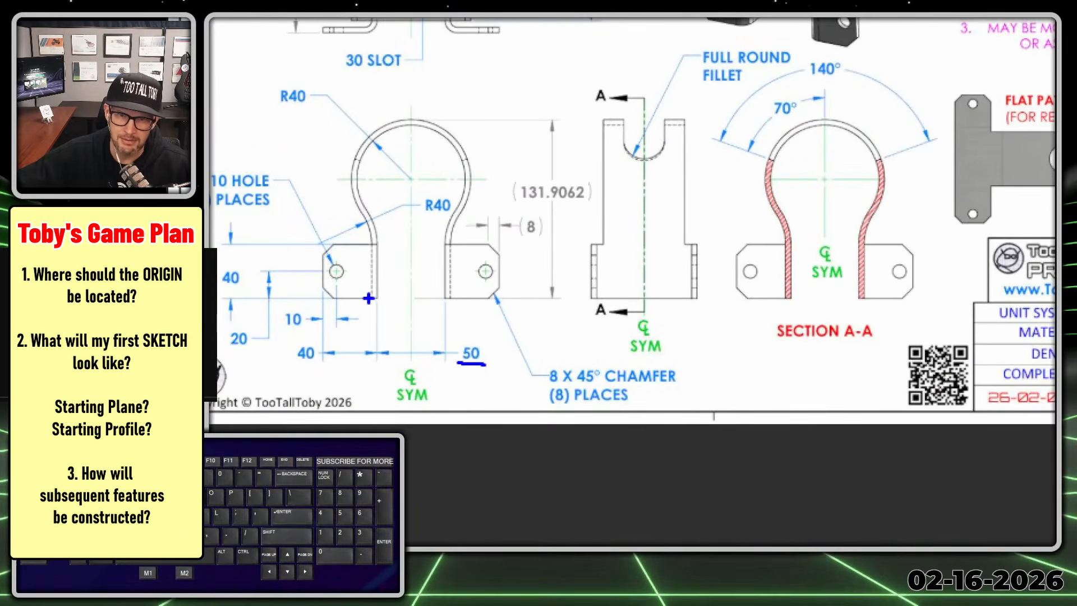
{"action": "mouse_move", "coordinate": [368, 298]}
{"action": "left_mouse_down", "text": "ctrl+shift"}
{"action": "mouse_move", "coordinate": [359, 290]}
{"action": "mouse_move", "coordinate": [461, 292]}
{"action": "mouse_move", "coordinate": [449, 292]}
{"action": "left_mouse_up", "text": "ctrl+shift"}
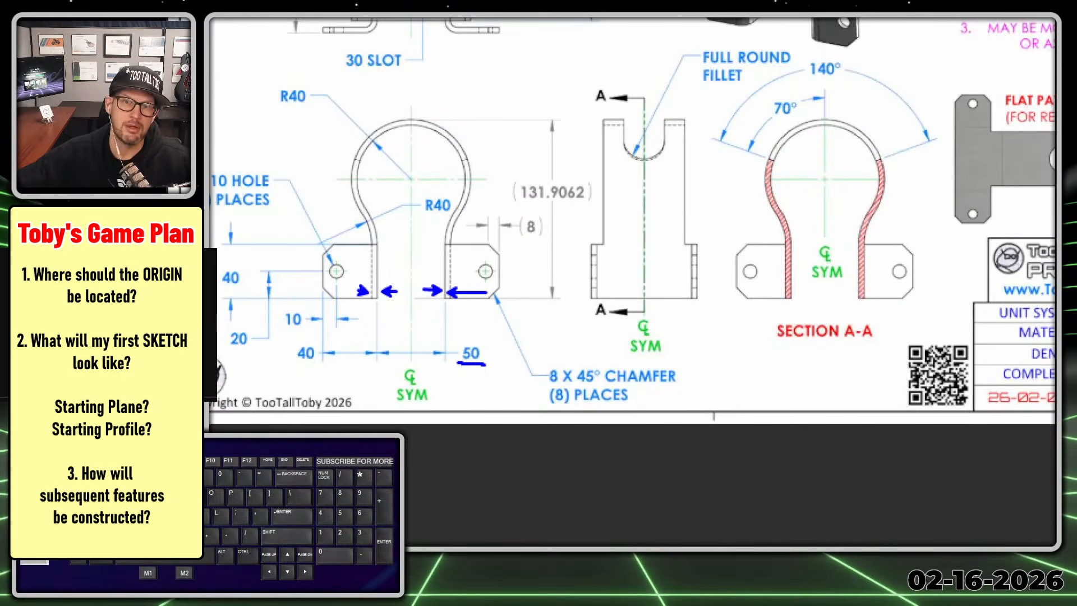
{"action": "key", "text": "Escape"}
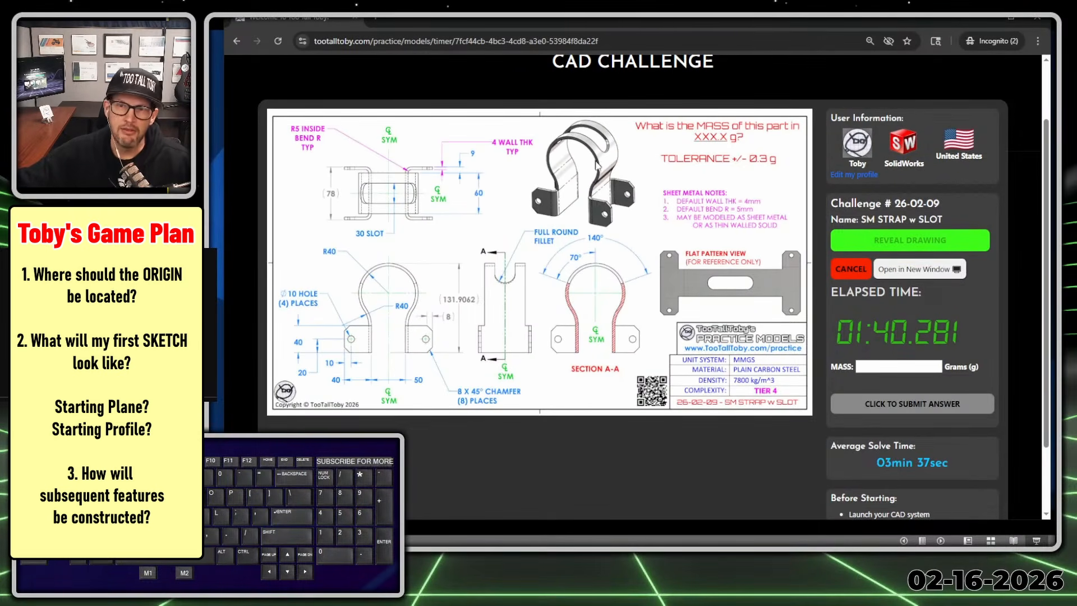
- Mark up the drawing by outlining the flat pattern's strap and underlining the 140° and 70° slot angles
{"action": "key", "text": "alt+1"}
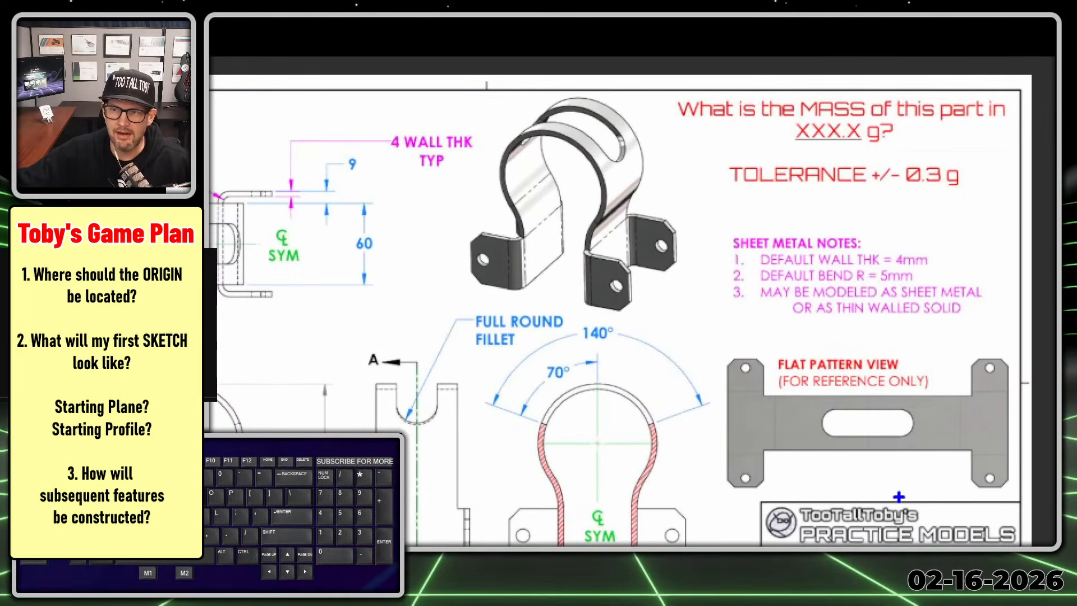
{"action": "left_click_drag", "start_coordinate": [771, 395], "coordinate": [944, 390]}
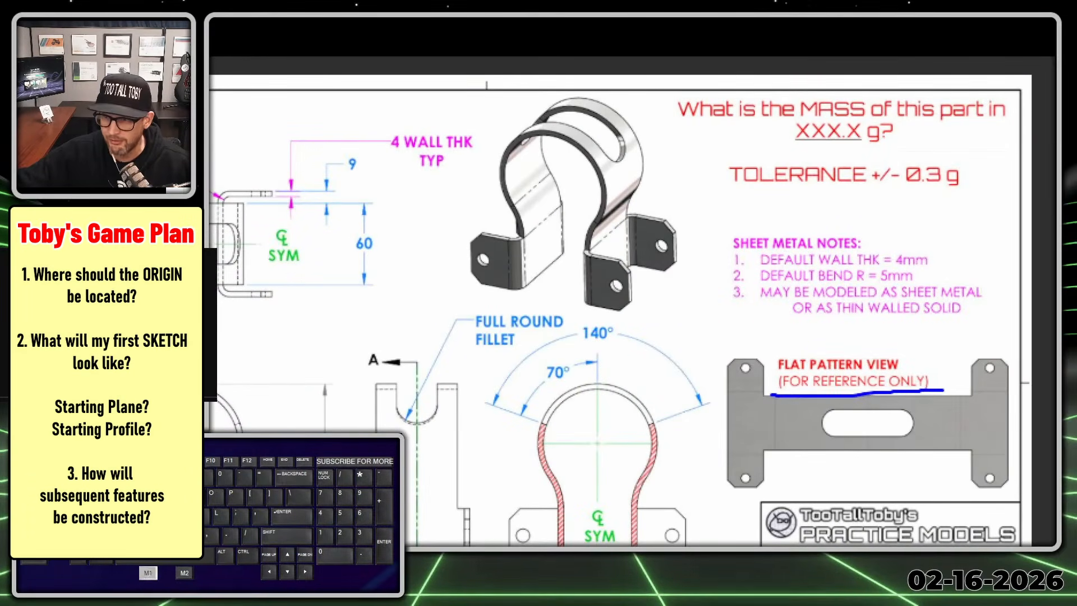
{"action": "mouse_move", "coordinate": [983, 446]}
{"action": "left_mouse_down"}
{"action": "mouse_move", "coordinate": [810, 458]}
{"action": "mouse_move", "coordinate": [759, 385]}
{"action": "left_mouse_up"}
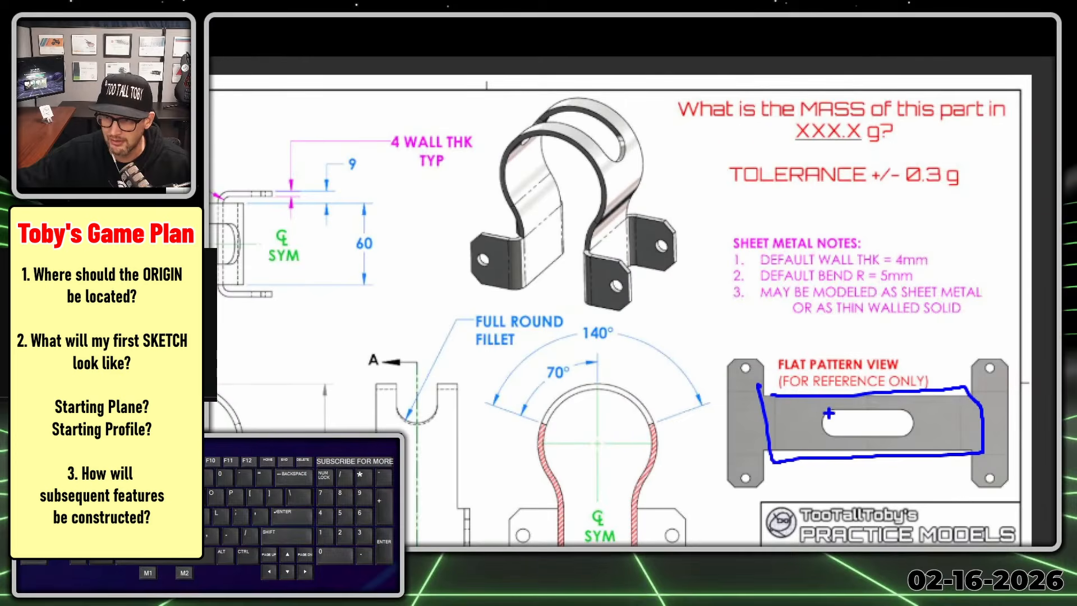
{"action": "left_click_drag", "start_coordinate": [579, 340], "coordinate": [641, 341]}
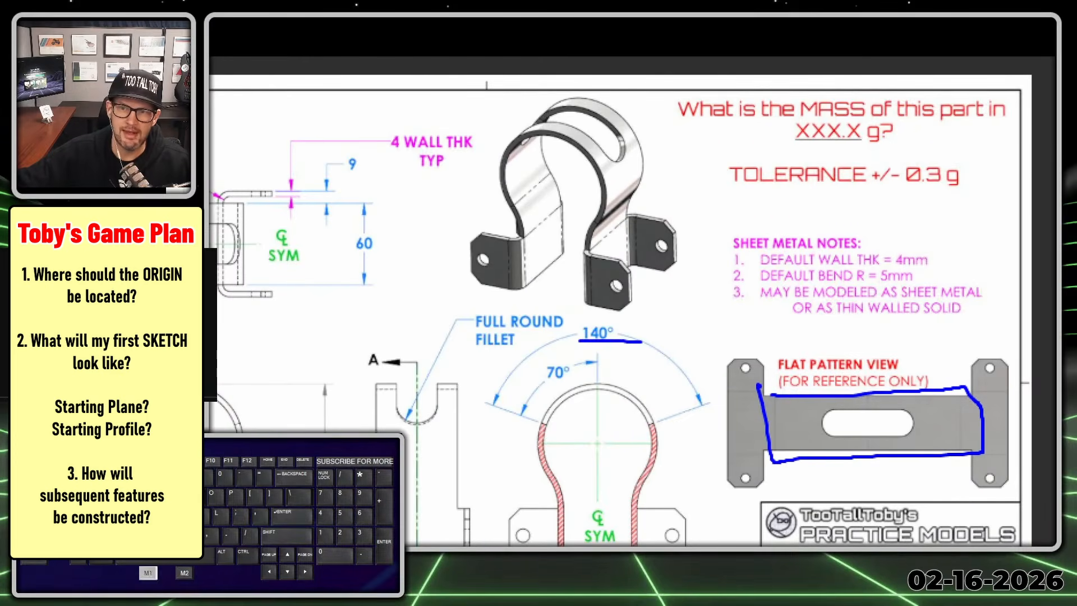
{"action": "left_click_drag", "start_coordinate": [548, 387], "coordinate": [582, 375]}
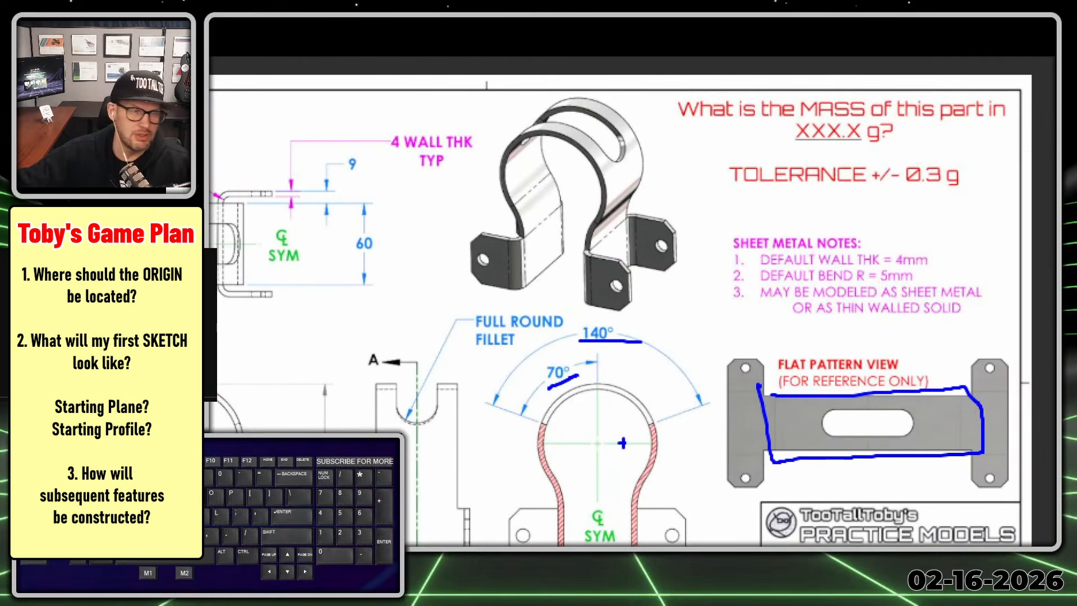
- Sketch half of the slot's cut profile over the side view and its 70° sector over section A-A
{"action": "mouse_move", "coordinate": [623, 443]}
{"action": "right_mouse_down"}
{"action": "mouse_move", "coordinate": [522, 193]}
{"action": "mouse_move", "coordinate": [490, 238]}
{"action": "mouse_move", "coordinate": [457, 241]}
{"action": "right_mouse_up"}
{"action": "left_click", "coordinate": [457, 241]}
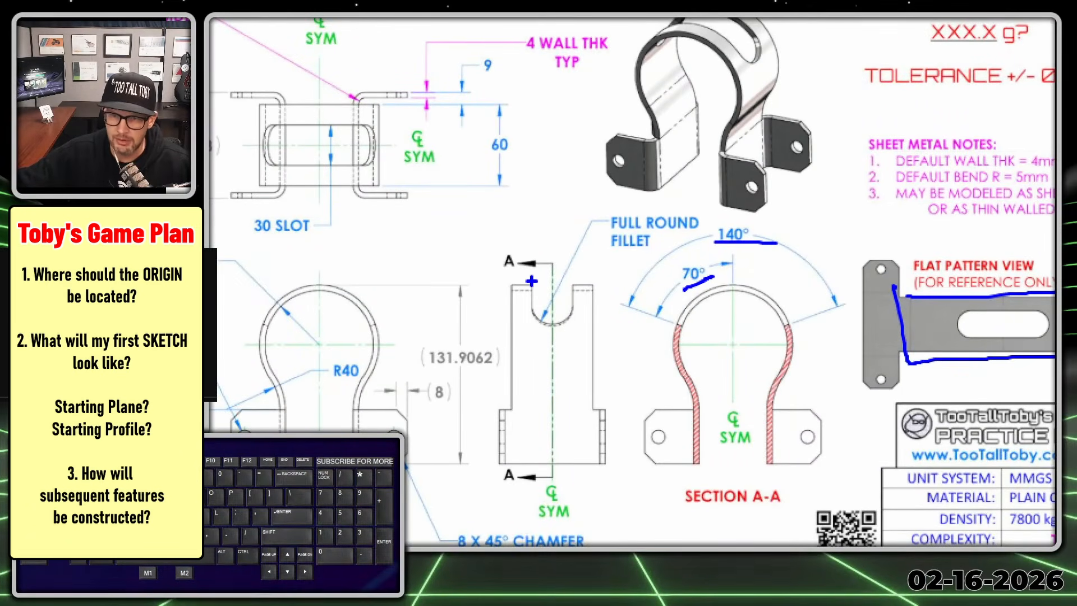
{"action": "left_click_drag", "start_coordinate": [531, 281], "coordinate": [534, 316]}
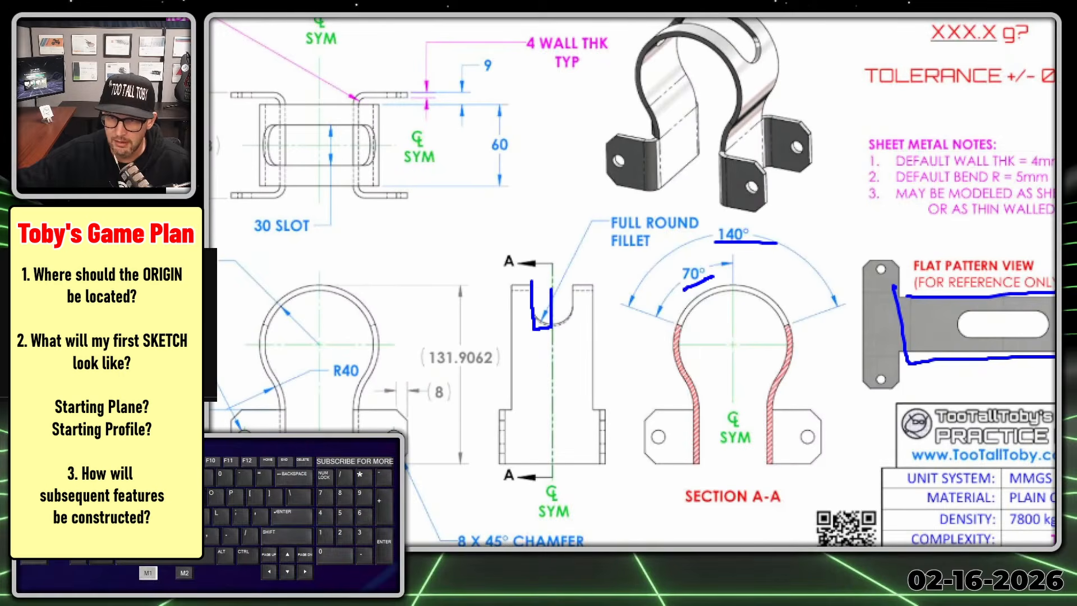
{"action": "left_click_drag", "start_coordinate": [731, 260], "coordinate": [730, 338]}
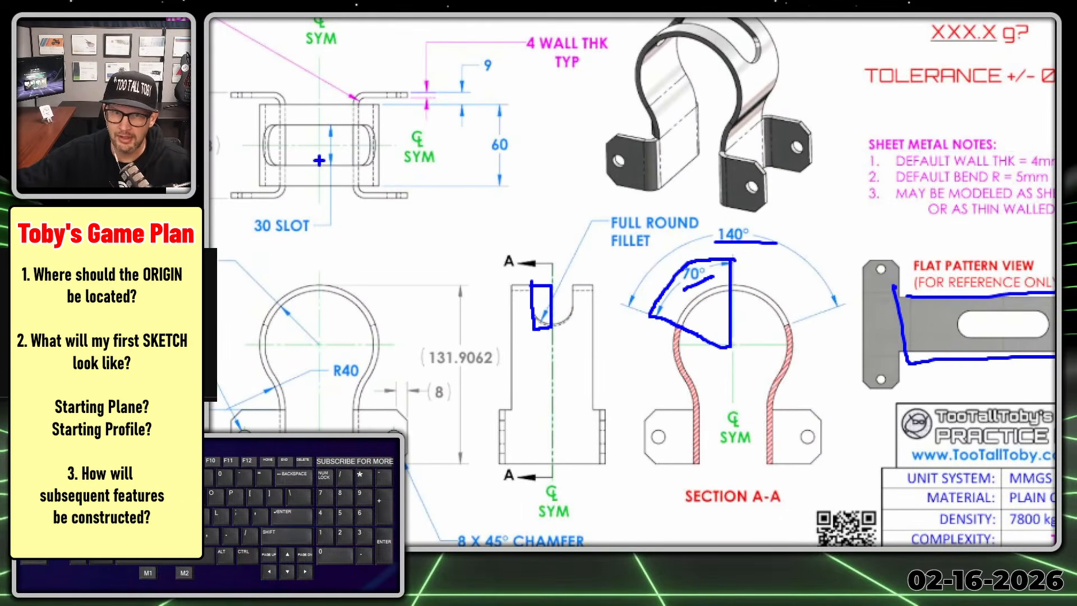
- Underline the full round fillet and 30 slot callouts, and write R15 beside the fillet note
{"action": "left_click_drag", "start_coordinate": [608, 231], "coordinate": [713, 231]}
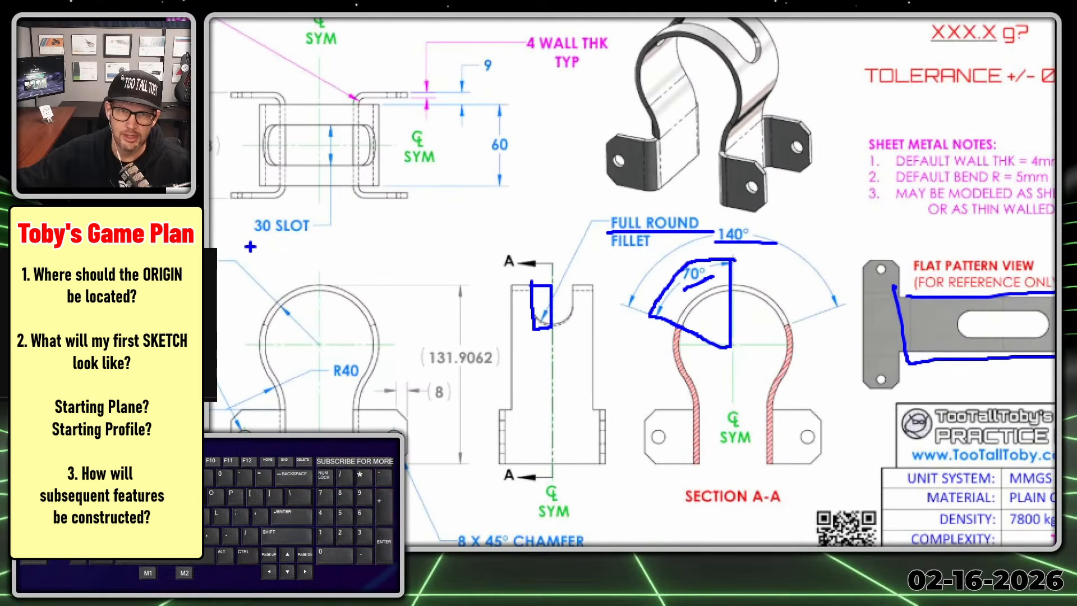
{"action": "left_click_drag", "start_coordinate": [249, 245], "coordinate": [370, 244]}
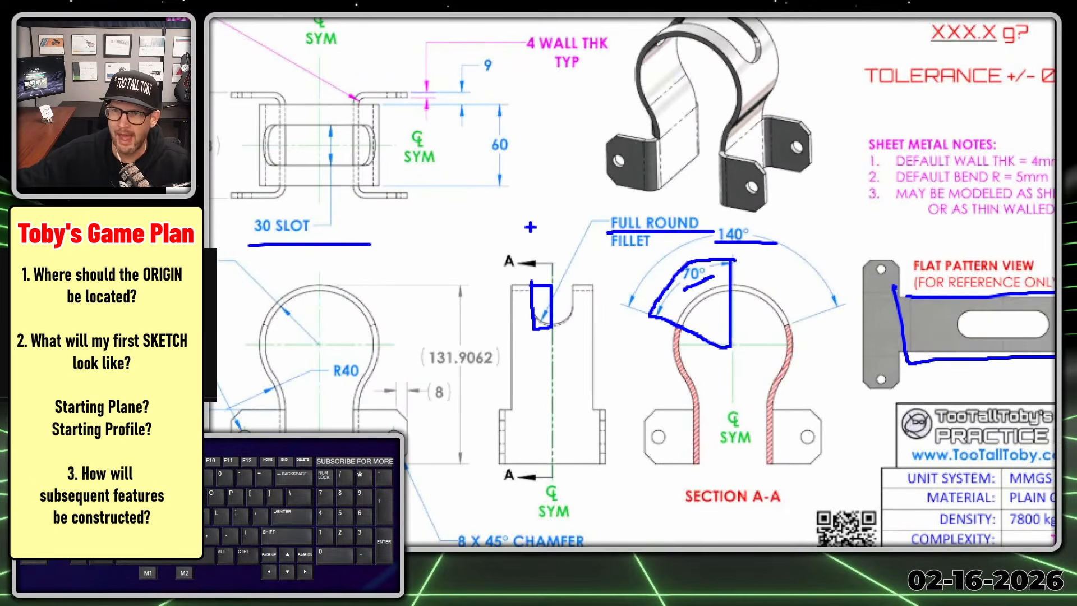
{"action": "mouse_move", "coordinate": [526, 207]}
{"action": "left_mouse_down"}
{"action": "mouse_move", "coordinate": [542, 236]}
{"action": "mouse_move", "coordinate": [548, 200]}
{"action": "mouse_move", "coordinate": [566, 224]}
{"action": "mouse_move", "coordinate": [612, 177]}
{"action": "left_mouse_up"}
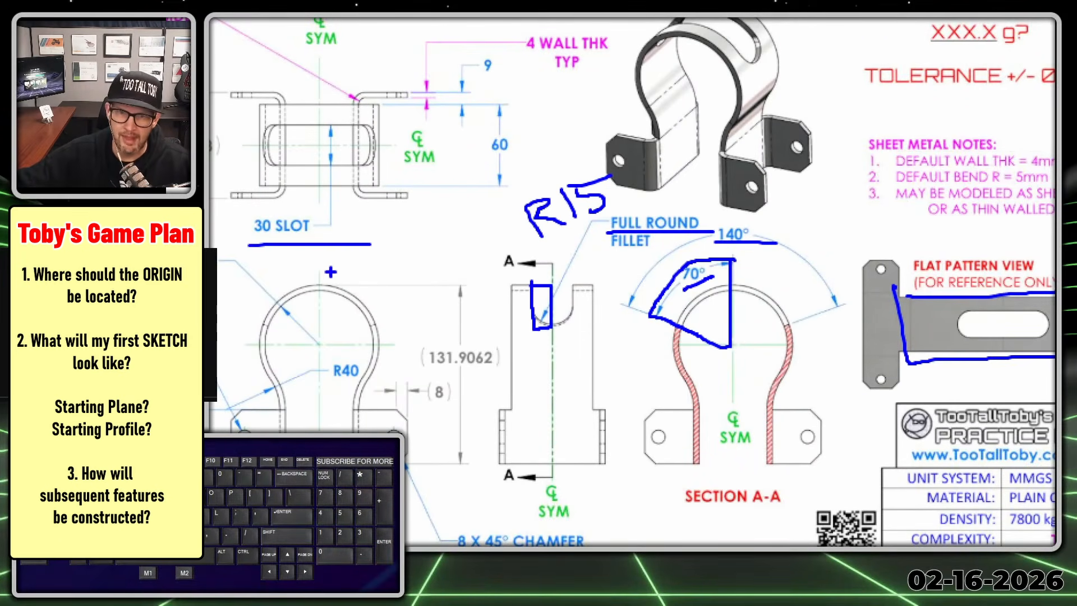
{"action": "left_click_drag", "start_coordinate": [323, 260], "coordinate": [316, 432]}
{"action": "mouse_move", "coordinate": [230, 432]}
{"action": "left_mouse_down"}
{"action": "mouse_move", "coordinate": [233, 328]}
{"action": "mouse_move", "coordinate": [345, 260]}
{"action": "left_mouse_up"}
{"action": "key", "text": "Escape"}
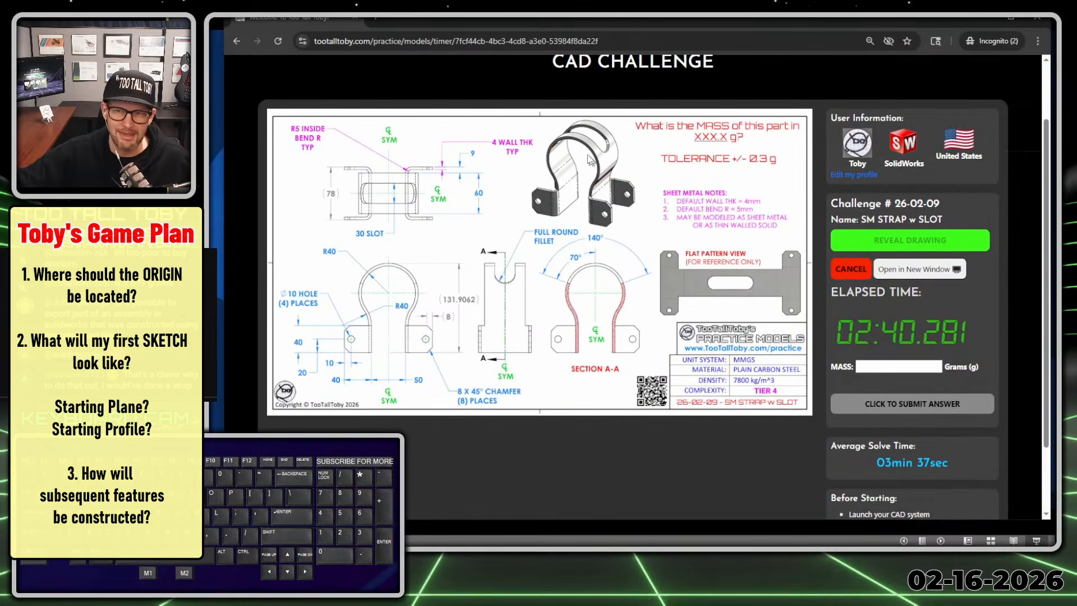
- Open the challenge drawing in a separate window, enlarge it and move it off the challenge page
{"action": "left_click", "coordinate": [921, 274]}
{"action": "left_click_drag", "start_coordinate": [642, 255], "coordinate": [469, 52]}
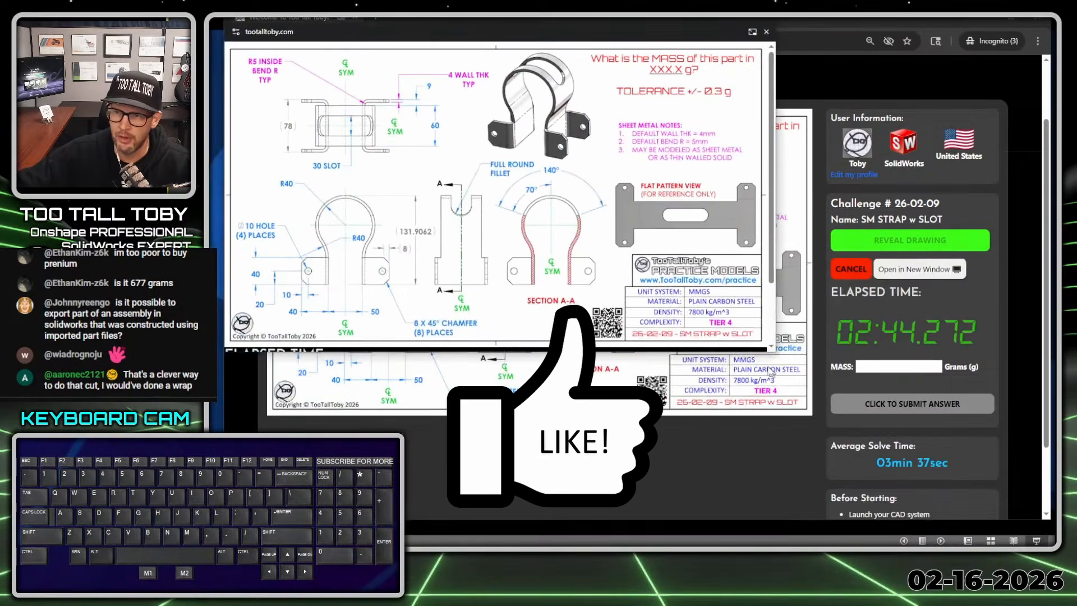
{"action": "mouse_move", "coordinate": [721, 365]}
{"action": "left_mouse_down"}
{"action": "mouse_move", "coordinate": [877, 447]}
{"action": "mouse_move", "coordinate": [1015, 486]}
{"action": "left_mouse_up"}
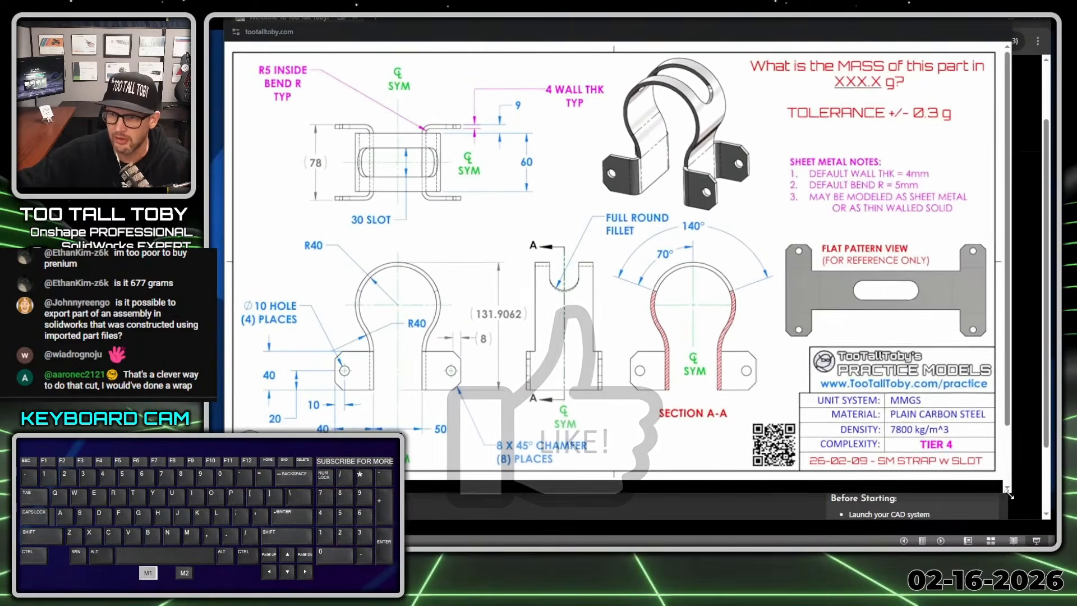
{"action": "left_click", "coordinate": [418, 36]}
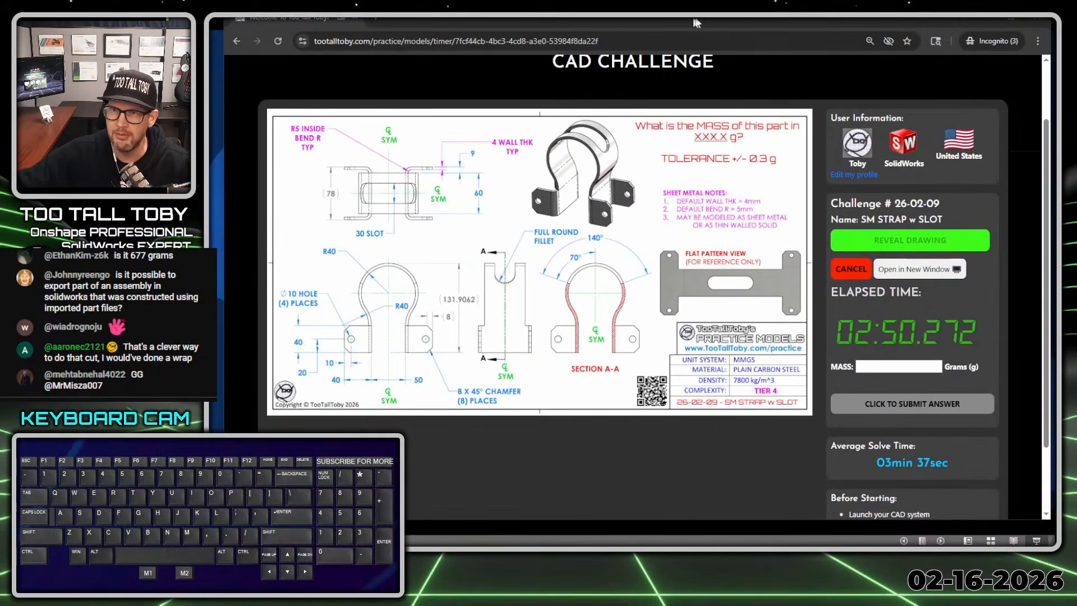
- Arrange the challenge page so only its timer and mass column shows, and switch to SolidWorks with its window sized beside it
{"action": "left_click_drag", "start_coordinate": [697, 21], "coordinate": [73, 0]}
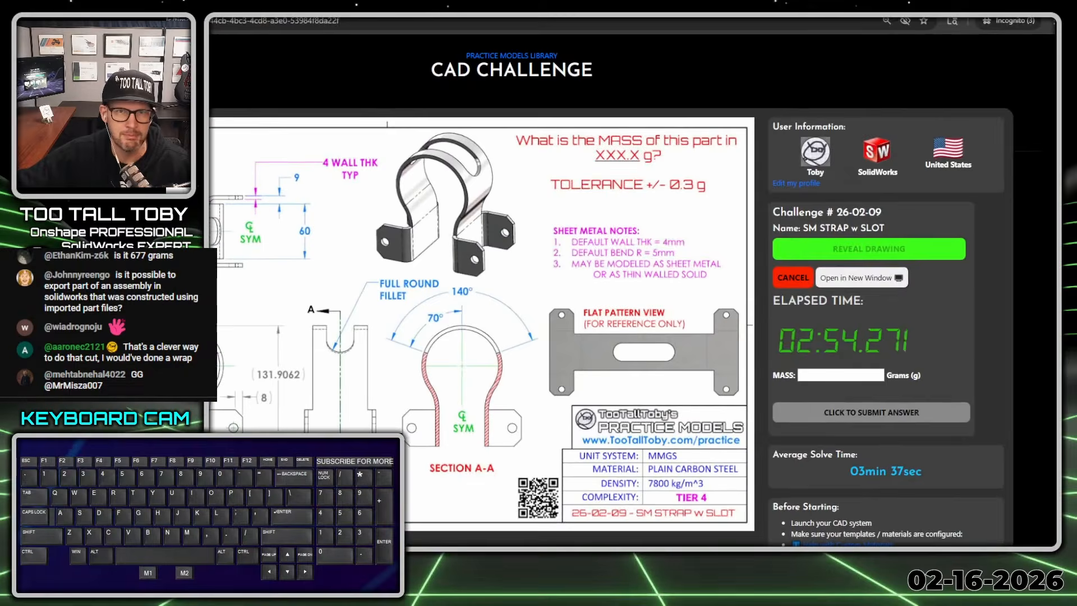
{"action": "double_click", "coordinate": [269, 5]}
{"action": "left_click_drag", "start_coordinate": [269, 4], "coordinate": [0, 0]}
{"action": "left_click_drag", "start_coordinate": [134, 2], "coordinate": [122, 0]}
{"action": "left_click_drag", "start_coordinate": [245, 2], "coordinate": [242, 0]}
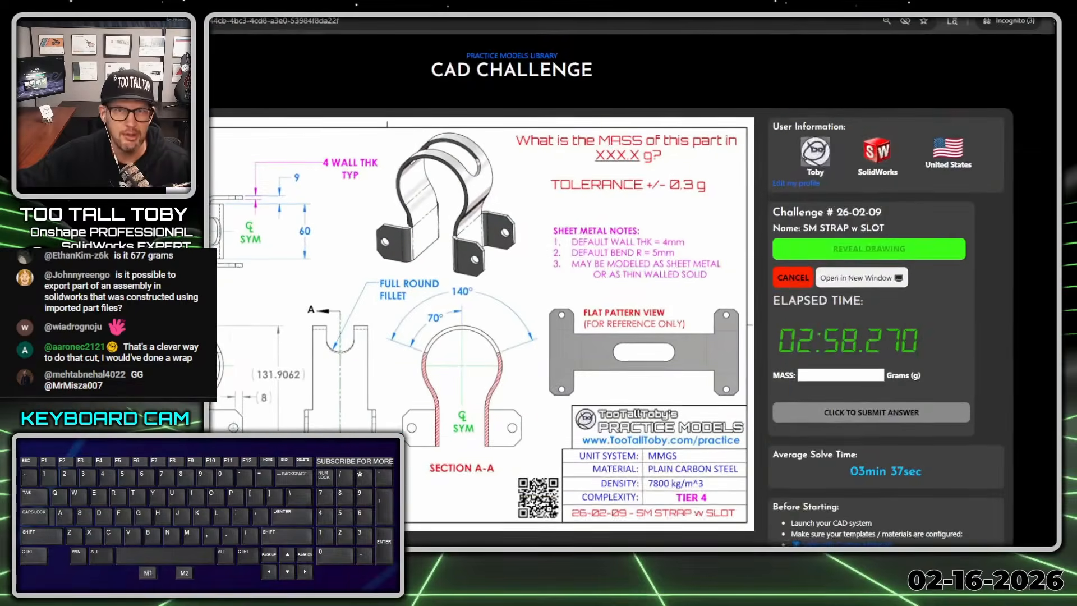
{"action": "left_click_drag", "start_coordinate": [646, 4], "coordinate": [112, 13]}
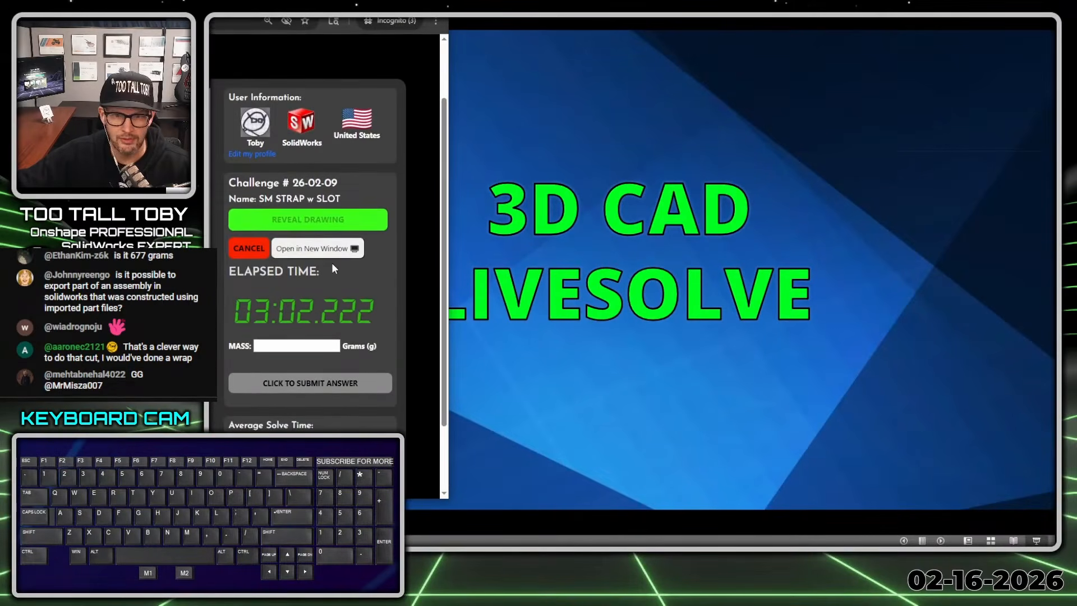
{"action": "scroll", "coordinate": [332, 262], "scroll_direction": "down", "scroll_amount": 3}
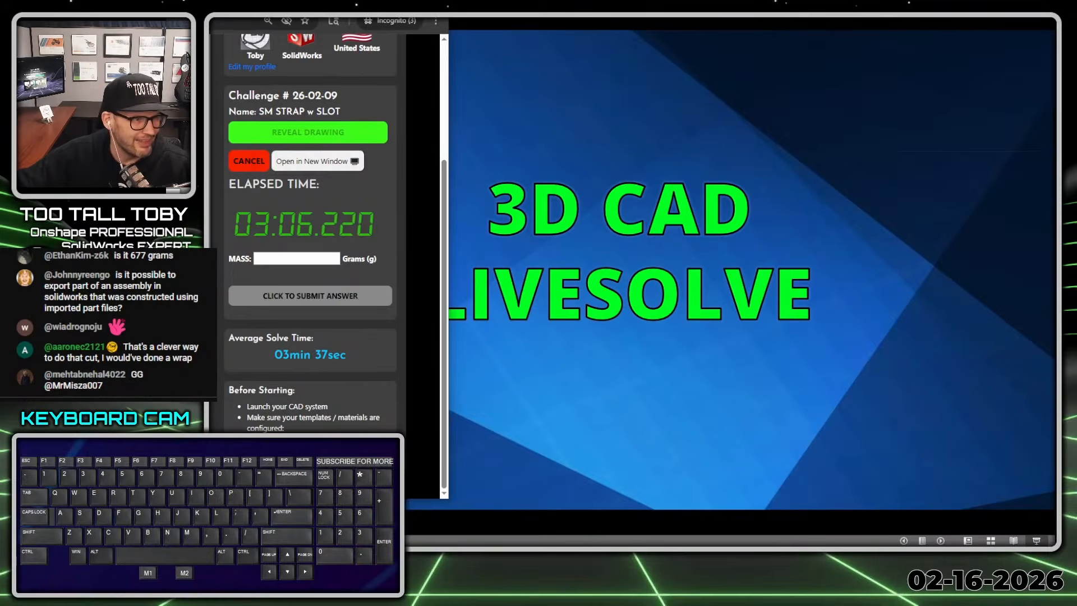
{"action": "left_click", "coordinate": [563, 255]}
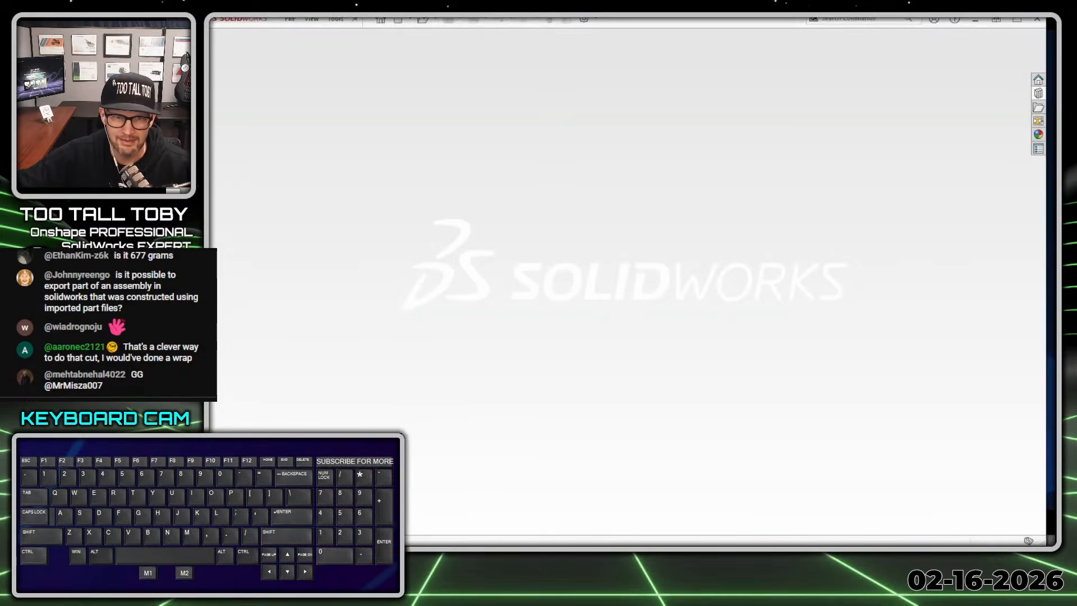
{"action": "left_click_drag", "start_coordinate": [209, 303], "coordinate": [416, 308]}
- Create a new part from the MMGS-ABS 2026 template and assign PLAIN CARBON STEEL as its material
{"action": "left_click", "coordinate": [608, 20]}
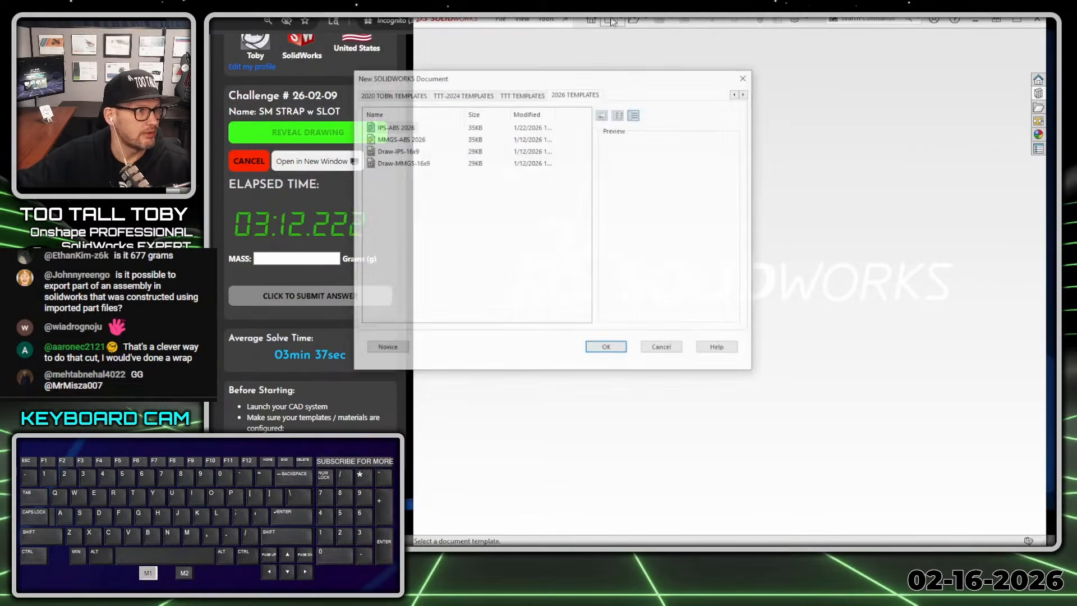
{"action": "double_click", "coordinate": [400, 138]}
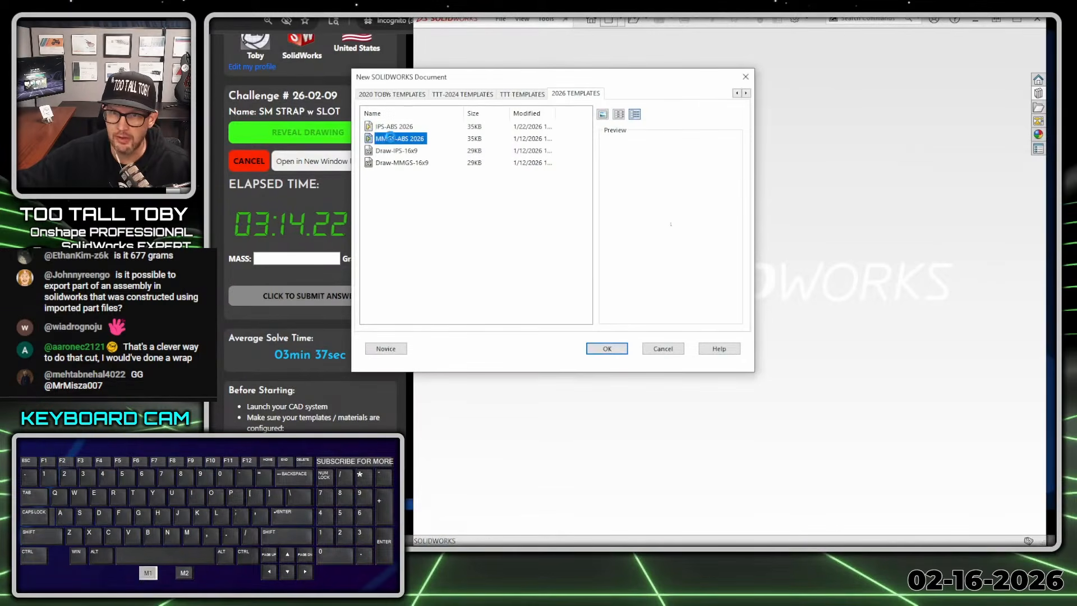
{"action": "right_click", "coordinate": [444, 201]}
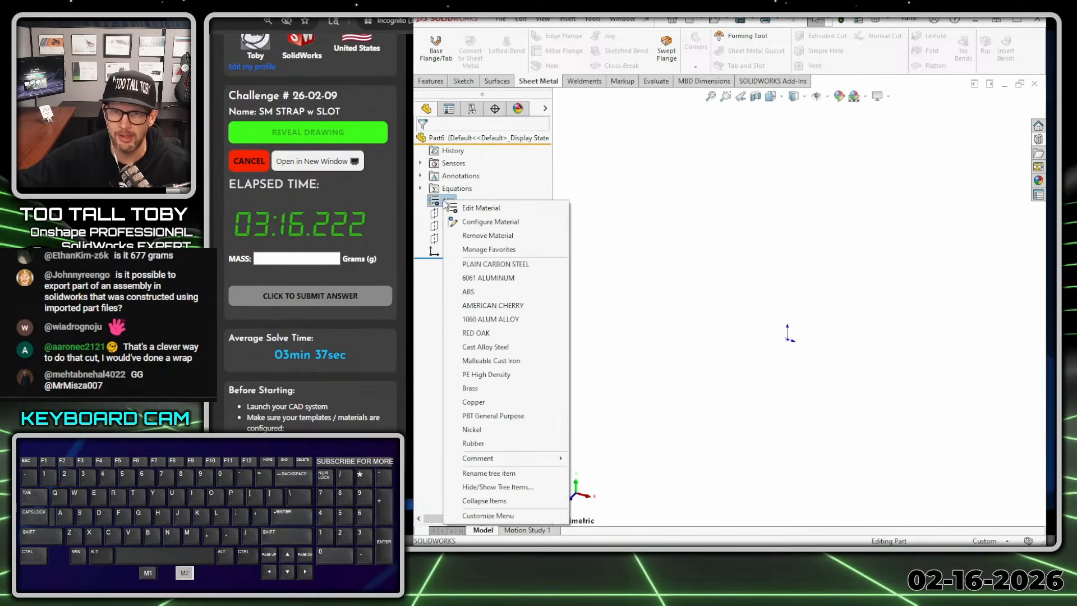
{"action": "left_click", "coordinate": [493, 264]}
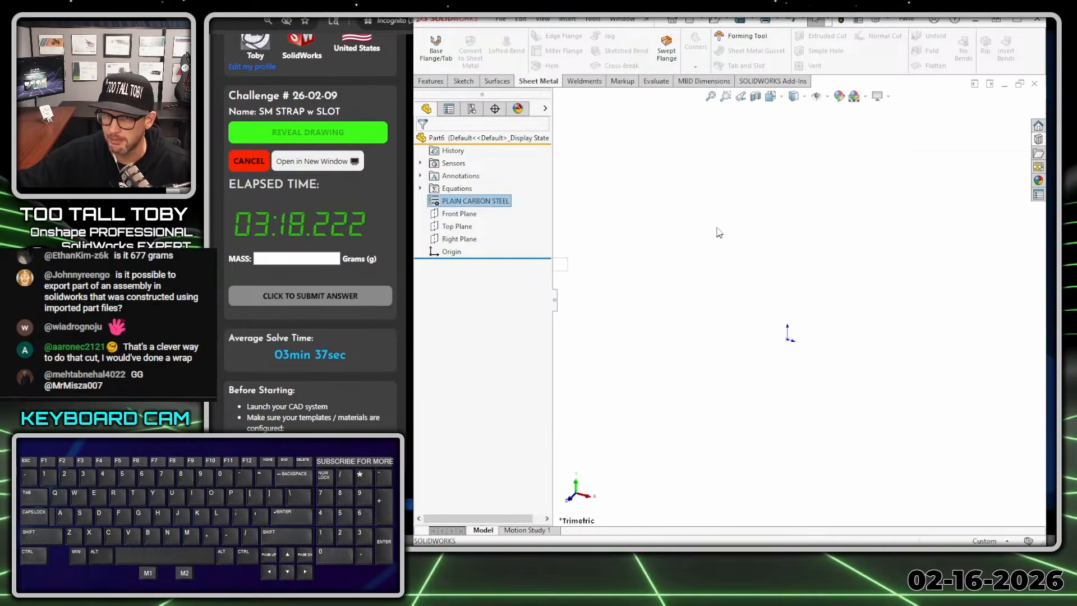
- Start a sketch on the Front Plane and draw a 40 mm vertical line to the left of the origin
{"action": "left_click", "coordinate": [459, 213]}
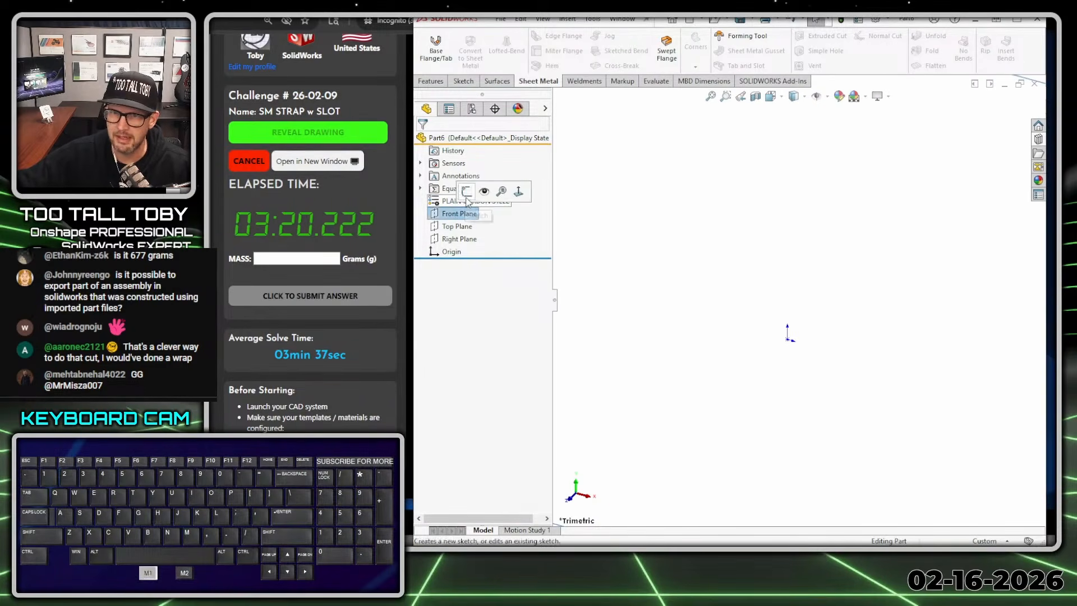
{"action": "key", "text": "ctrl+8"}
{"action": "key", "text": "s"}
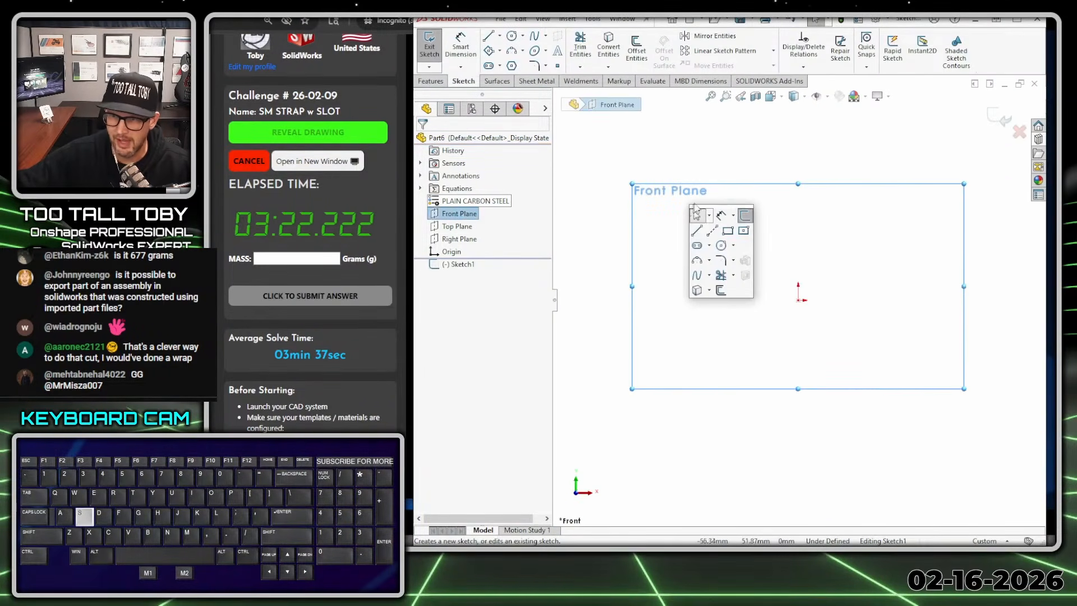
{"action": "left_click", "coordinate": [699, 238]}
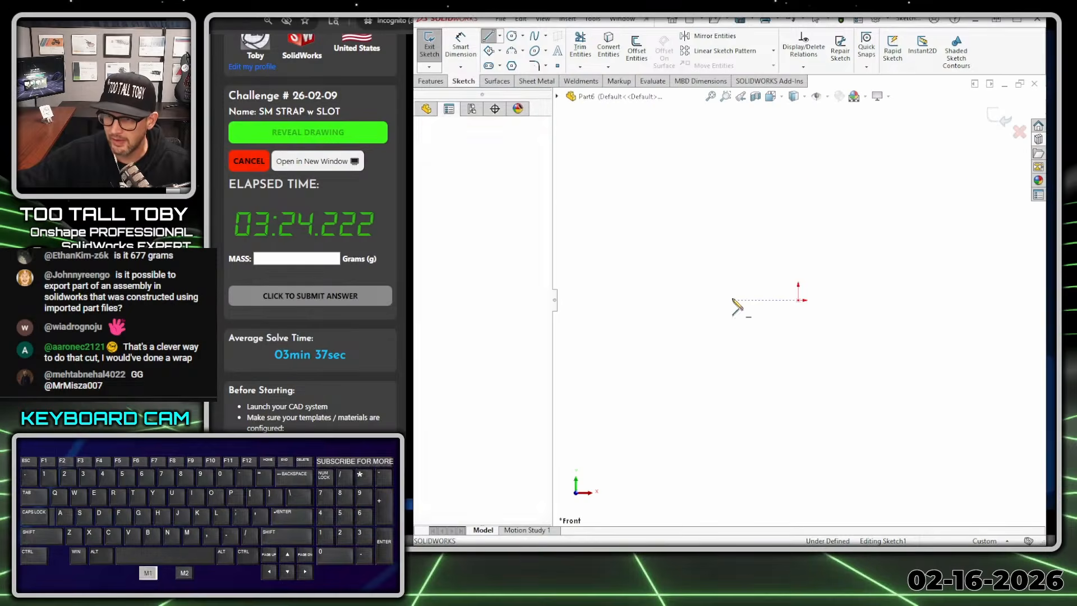
{"action": "left_click_drag", "start_coordinate": [733, 301], "coordinate": [733, 252]}
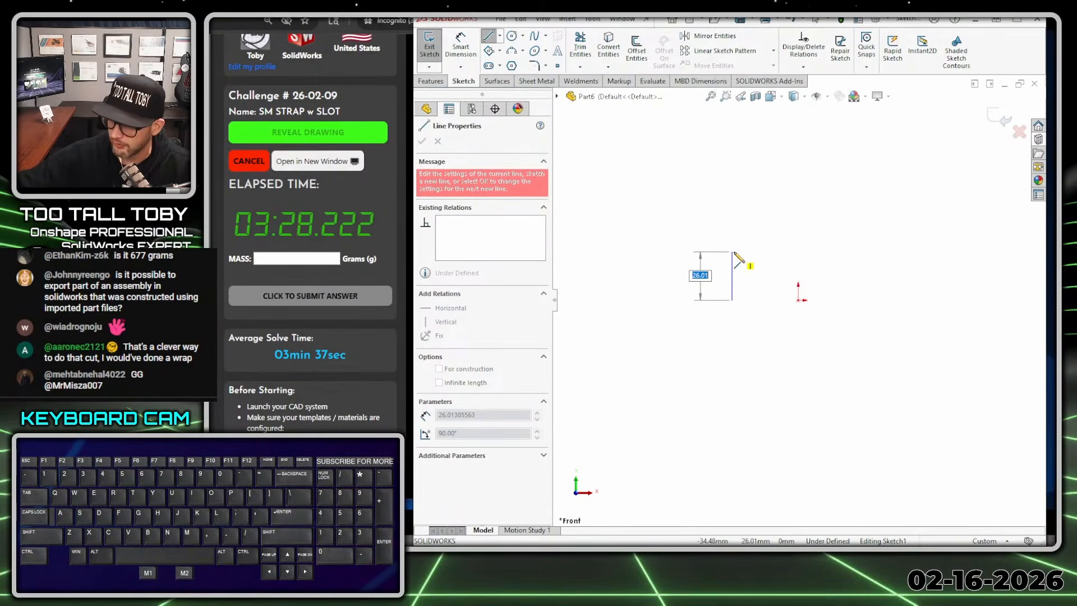
{"action": "type", "text": "40"}
{"action": "key", "text": "Return"}
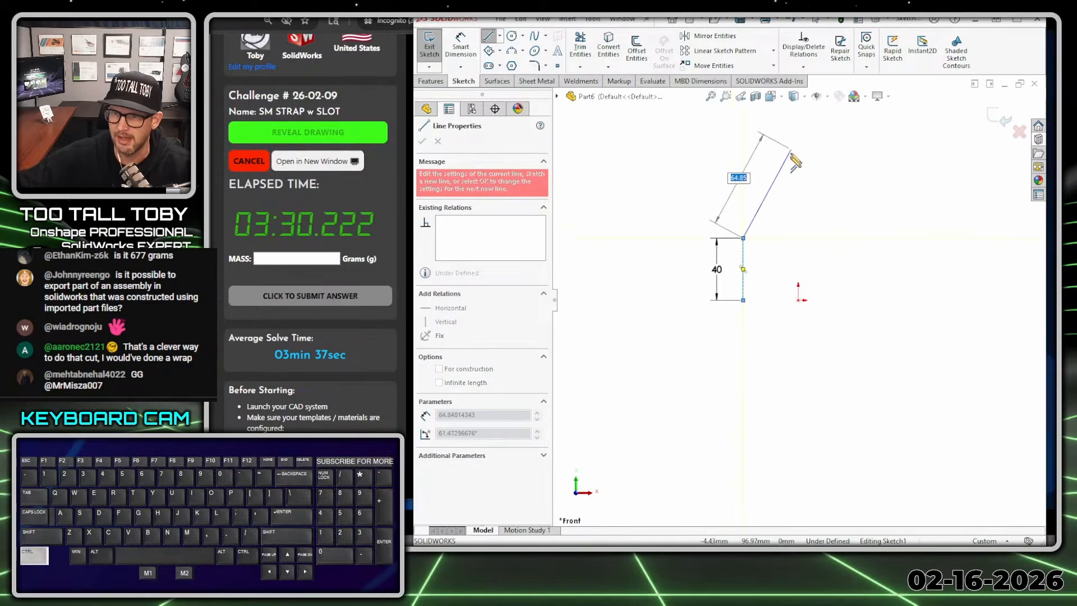
- Draw a 40 mm radius tangent arc from the line's upper end, followed by a tangent arc of about 58 mm radius ending above the origin
{"action": "middle_click_drag", "start_coordinate": [791, 152], "coordinate": [795, 273], "text": "ctrl"}
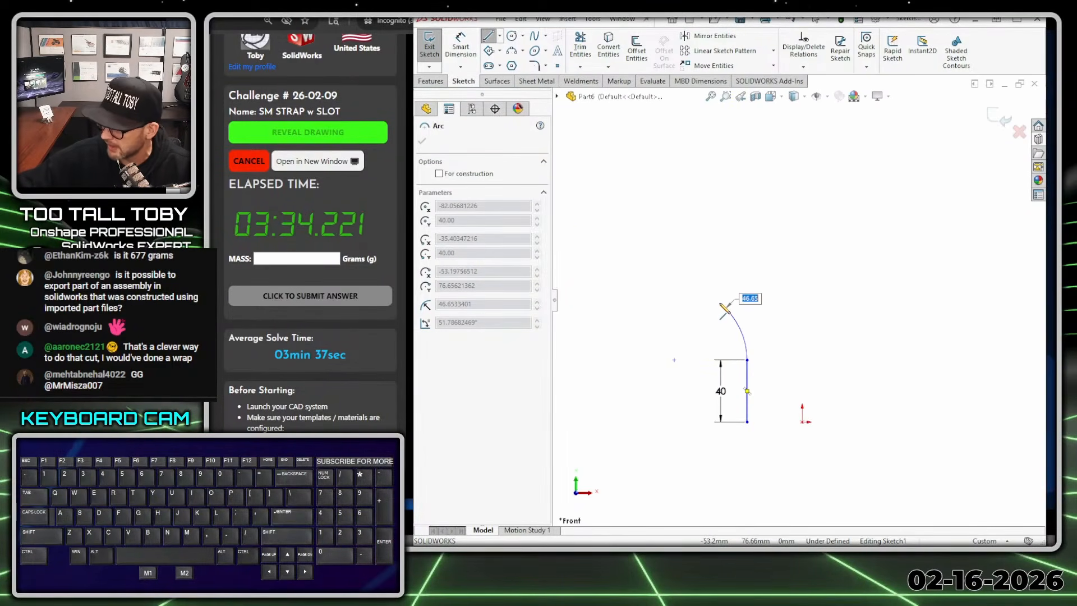
{"action": "type", "text": "40"}
{"action": "key", "text": "Return"}
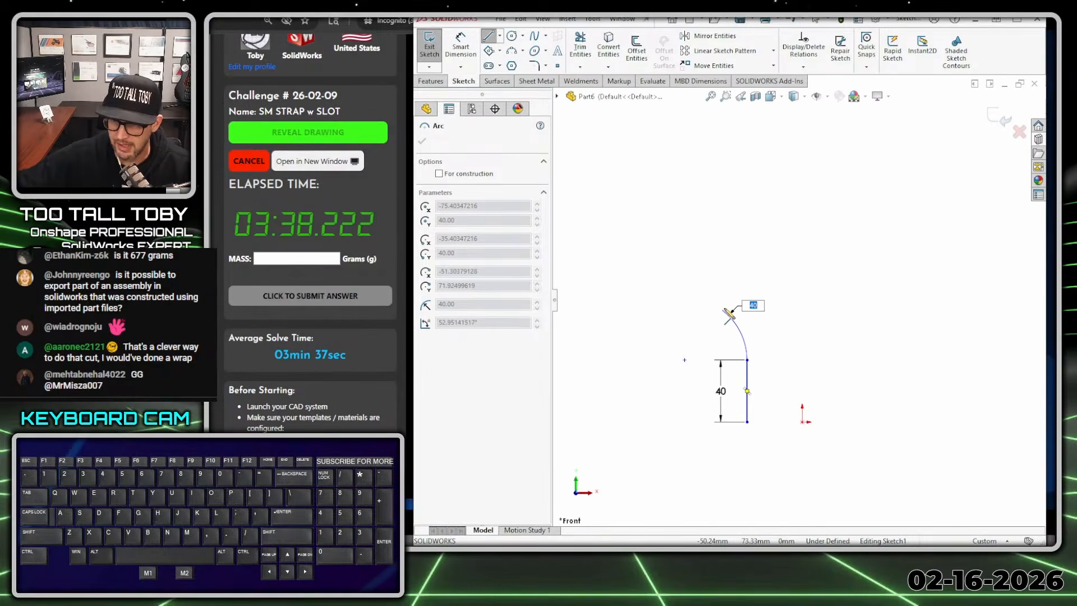
{"action": "left_click", "coordinate": [724, 310]}
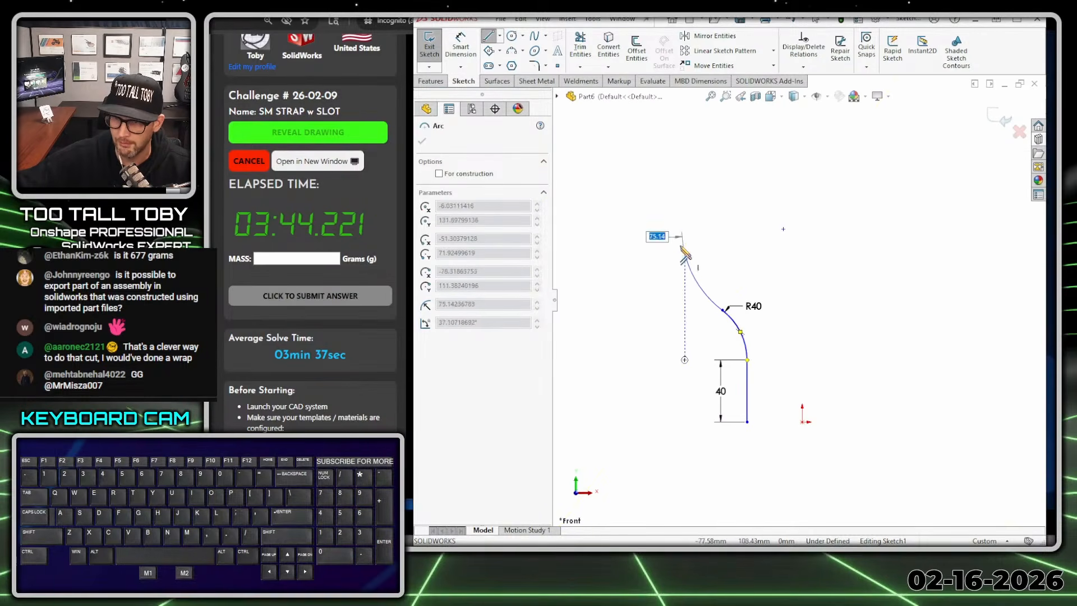
{"action": "left_click", "coordinate": [803, 151]}
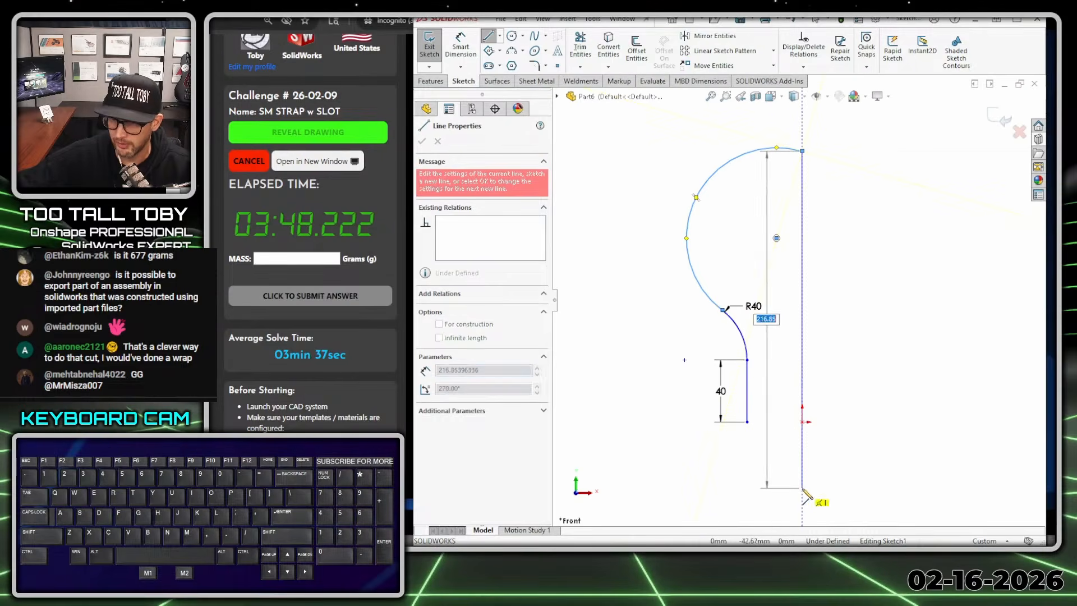
- Draw a vertical line about 217 mm long from the arc's upper end down past the origin and make it construction geometry
{"action": "left_click", "coordinate": [803, 489]}
{"action": "key", "text": "Escape"}
{"action": "left_click", "coordinate": [802, 273]}
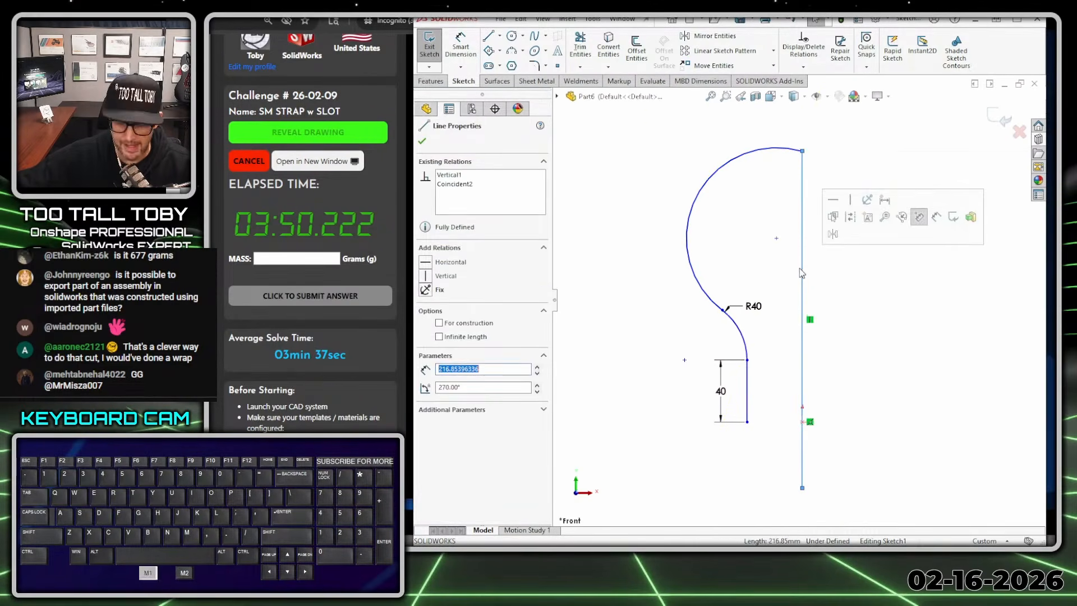
{"action": "key", "text": "q"}
{"action": "left_click", "coordinate": [846, 274]}
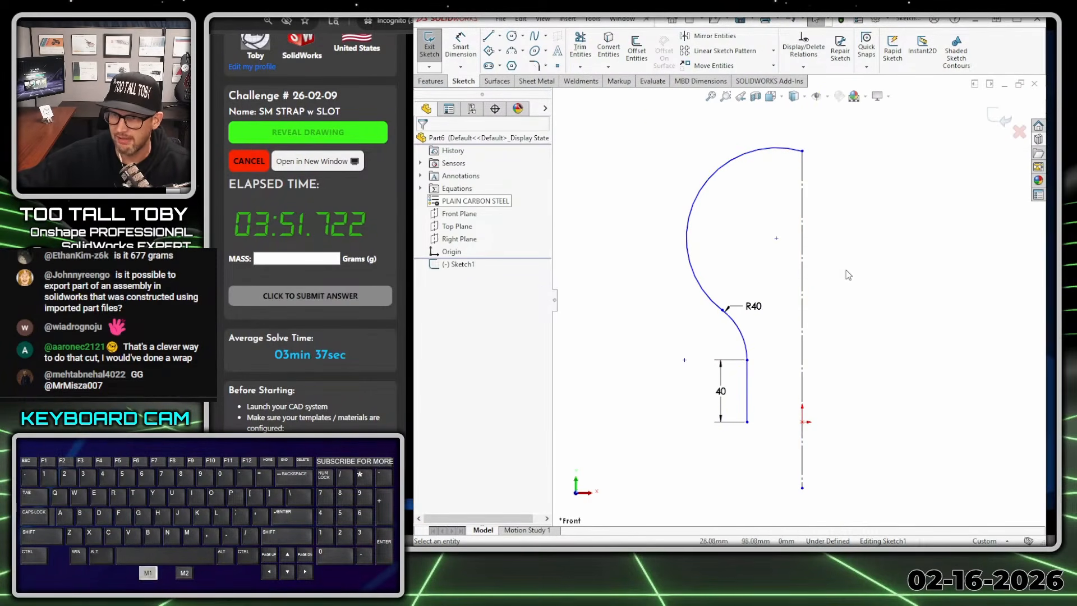
- Make the large arc's center point coincident with the vertical centerline
{"action": "left_click", "coordinate": [778, 241]}
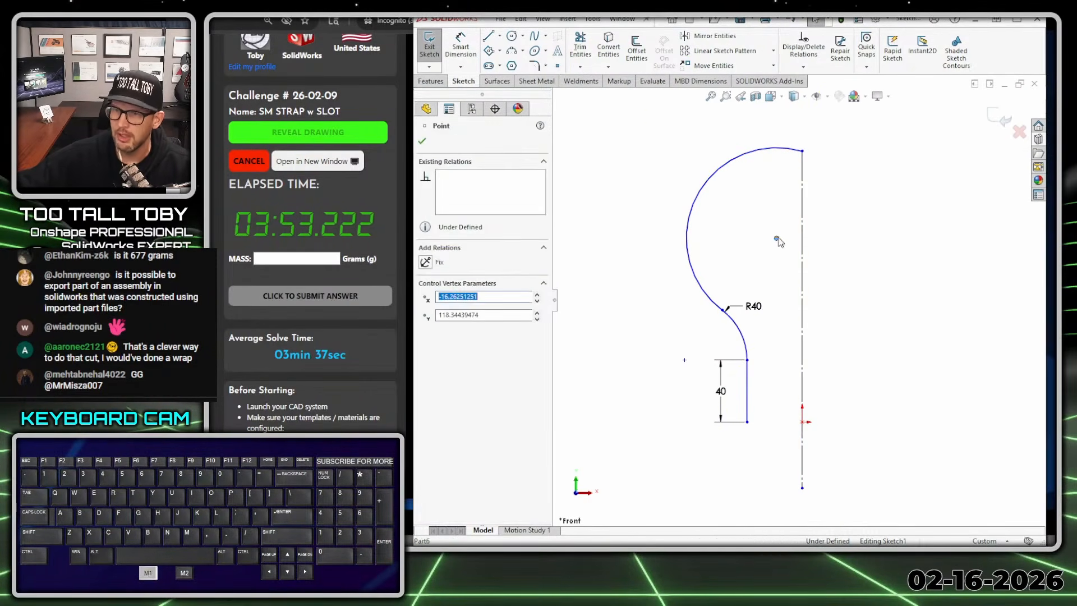
{"action": "left_click", "coordinate": [801, 297], "text": "ctrl"}
{"action": "left_click", "coordinate": [855, 245]}
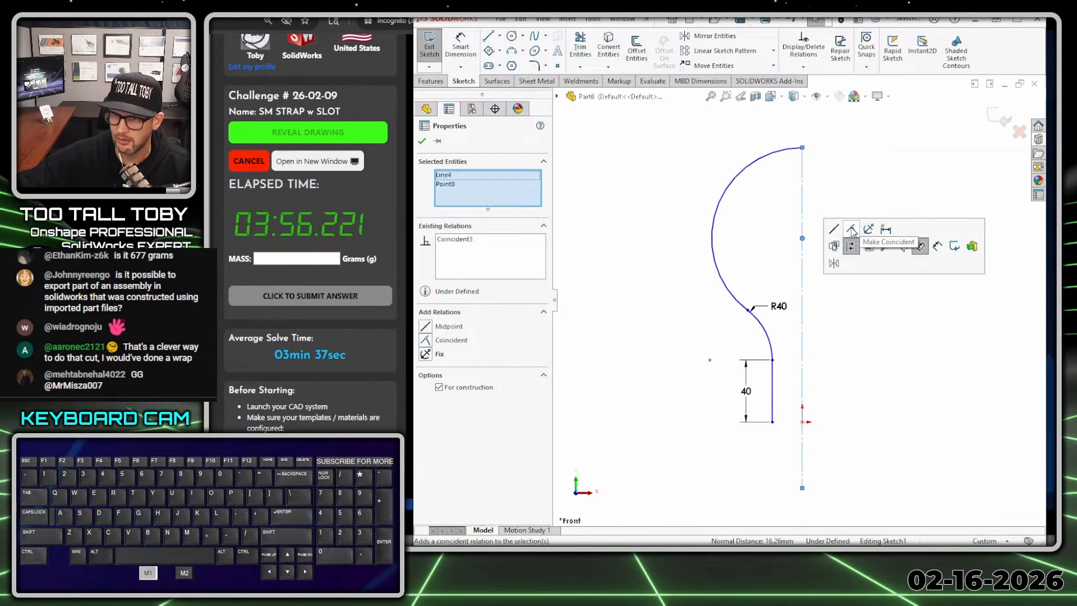
- Align the straight leg's lower endpoint horizontally with the origin and move the leg outward to about 45 mm from the centerline
{"action": "left_click", "coordinate": [772, 421]}
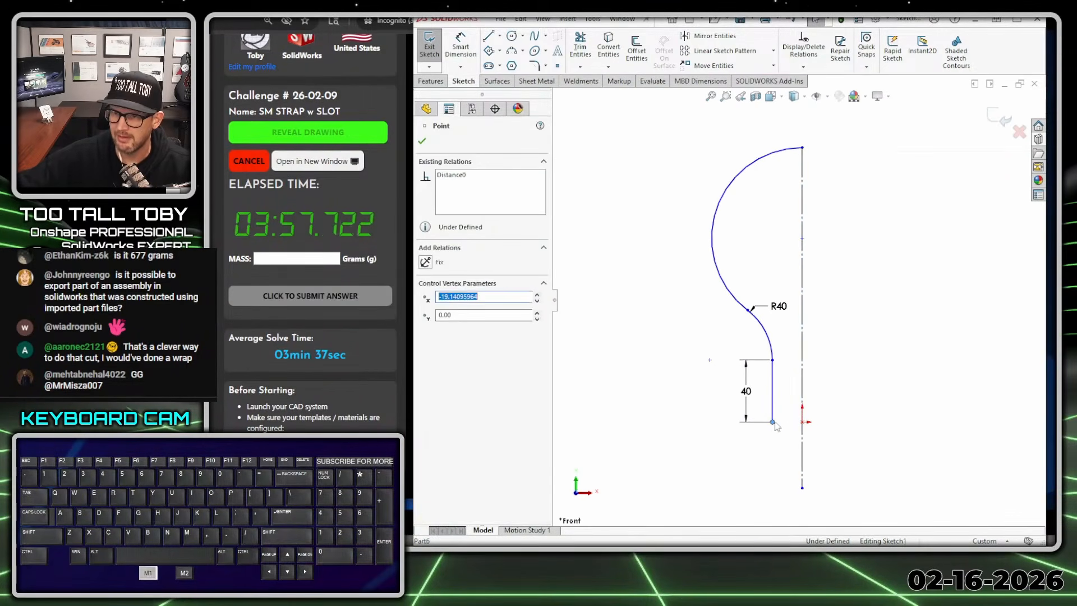
{"action": "left_click", "coordinate": [802, 421], "text": "ctrl"}
{"action": "key", "text": "Escape"}
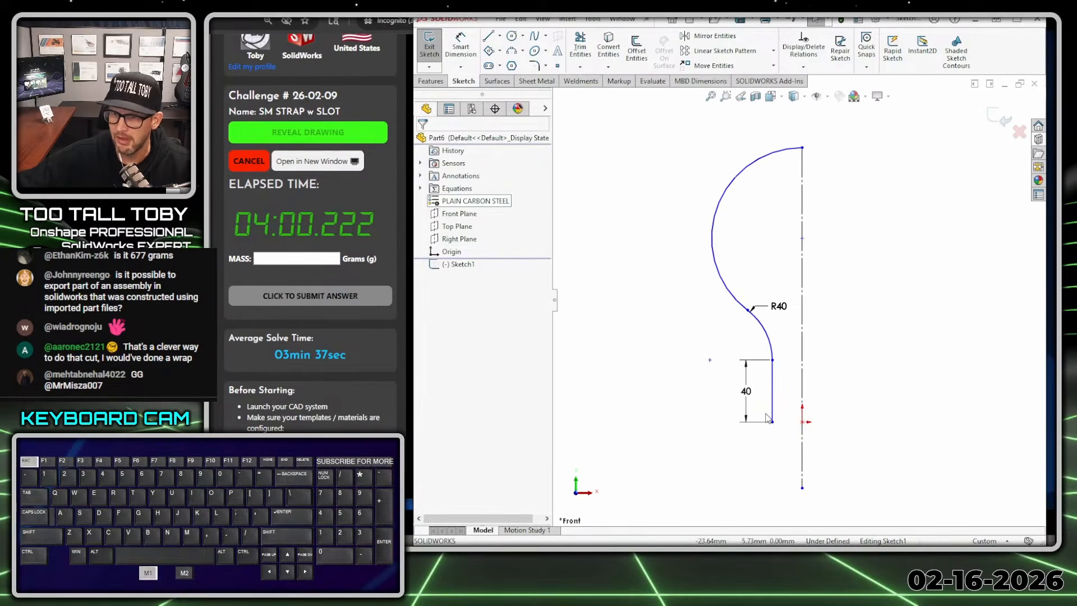
{"action": "left_click_drag", "start_coordinate": [774, 422], "coordinate": [732, 423]}
{"action": "left_click", "coordinate": [882, 184]}
{"action": "middle_click_drag", "start_coordinate": [867, 202], "coordinate": [866, 214], "text": "ctrl"}
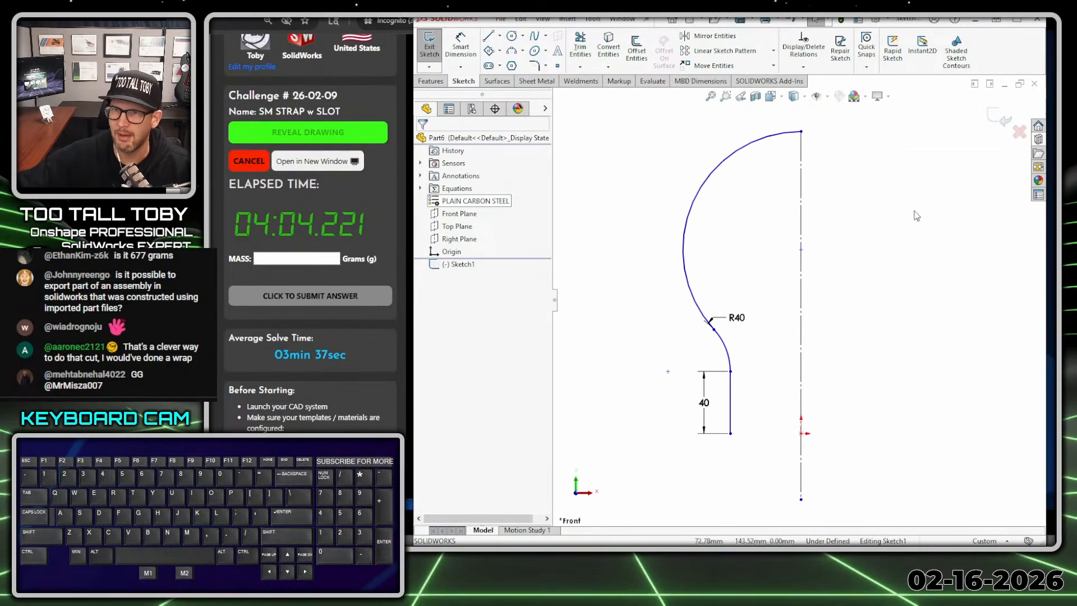
- Offset the whole profile chain 4 mm inward with the offset geometry set as construction
{"action": "left_click", "coordinate": [637, 50]}
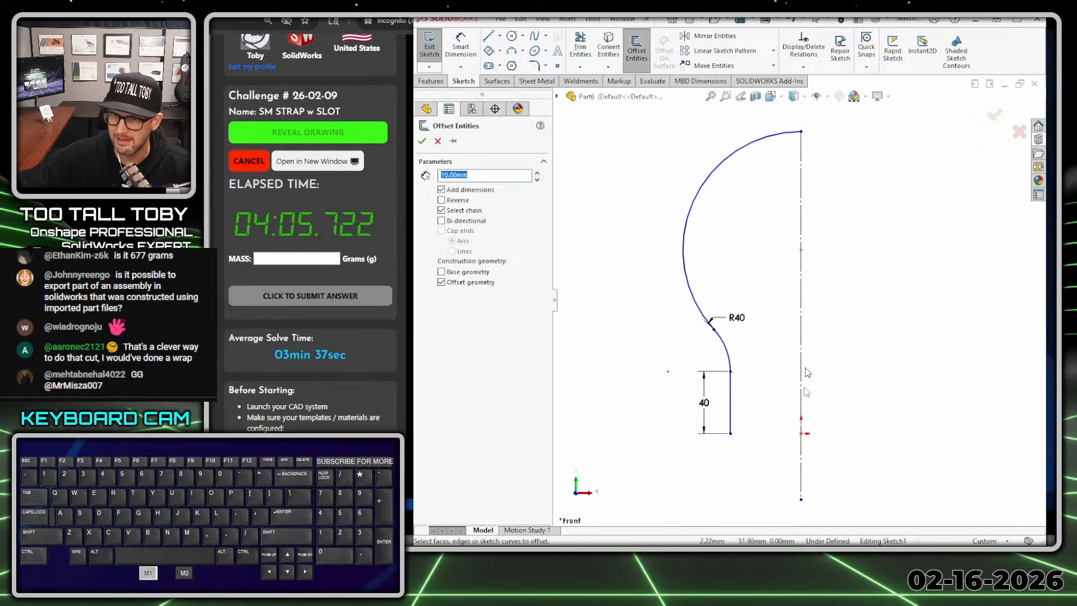
{"action": "left_click", "coordinate": [730, 418]}
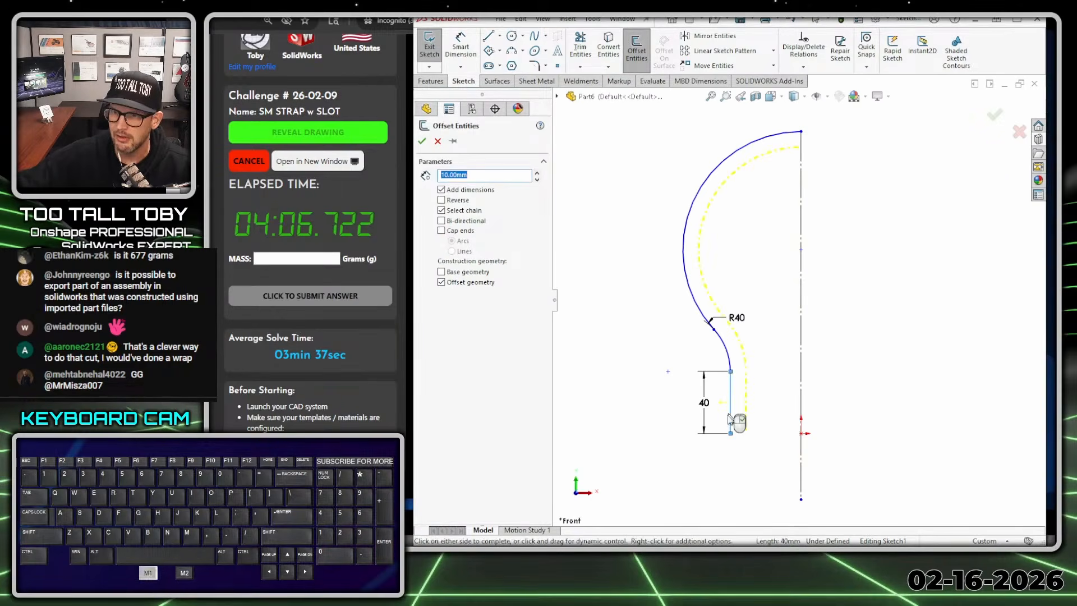
{"action": "left_click", "coordinate": [459, 284]}
{"action": "left_click_drag", "start_coordinate": [477, 174], "coordinate": [371, 173]}
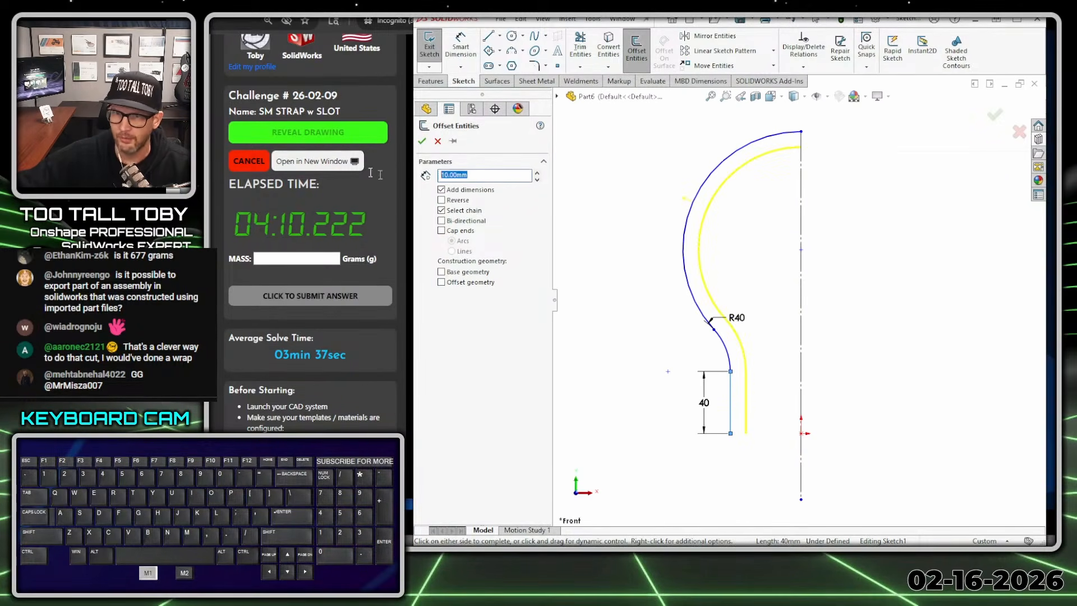
{"action": "type", "text": "4"}
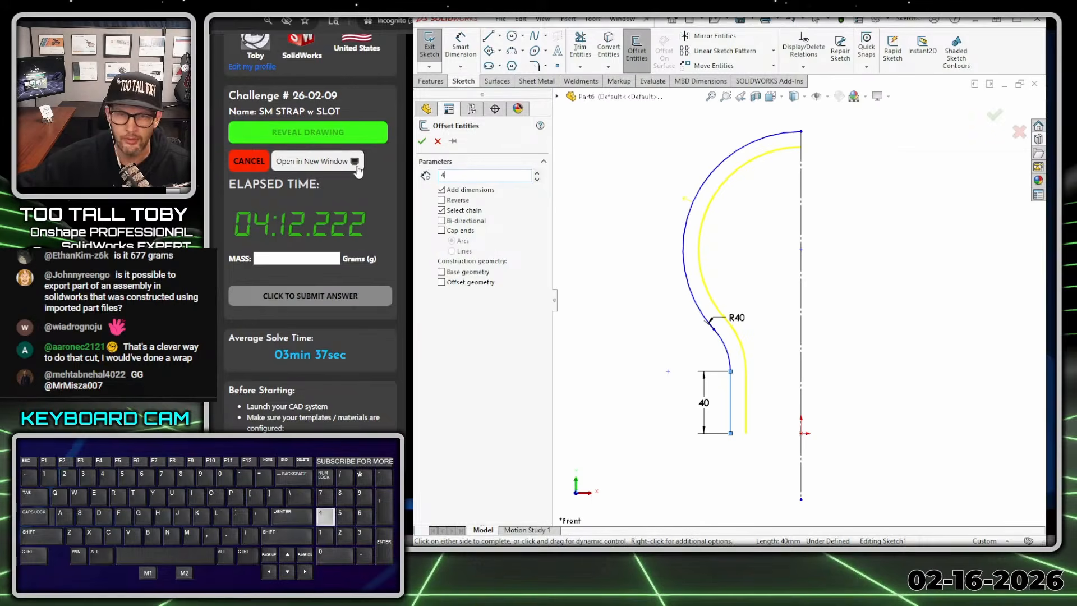
{"action": "key", "text": "Return"}
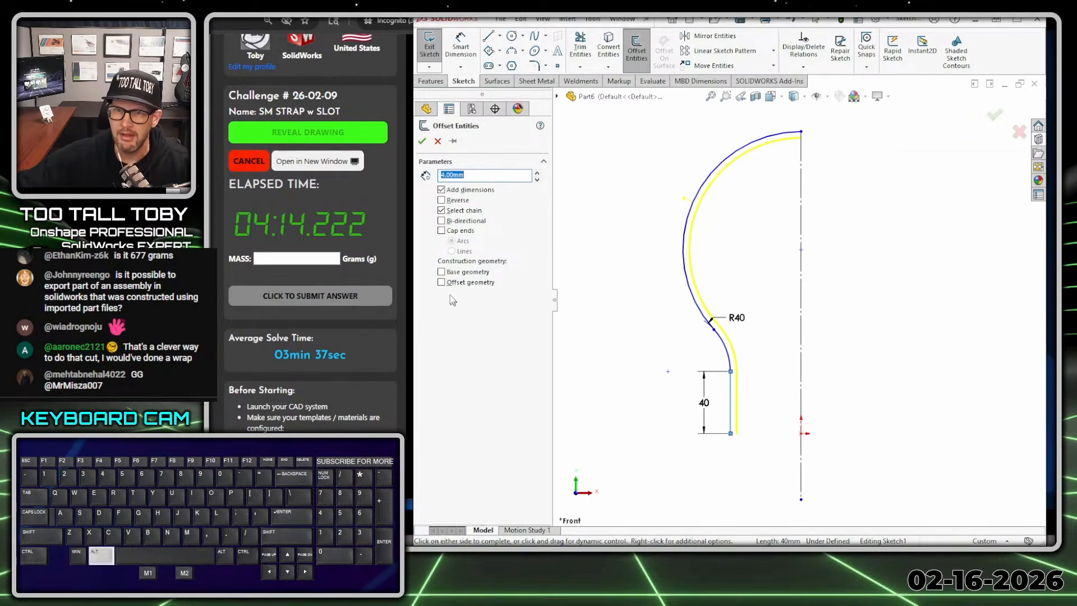
{"action": "key", "text": "alt+1"}
{"action": "left_click_drag", "start_coordinate": [423, 293], "coordinate": [536, 295]}
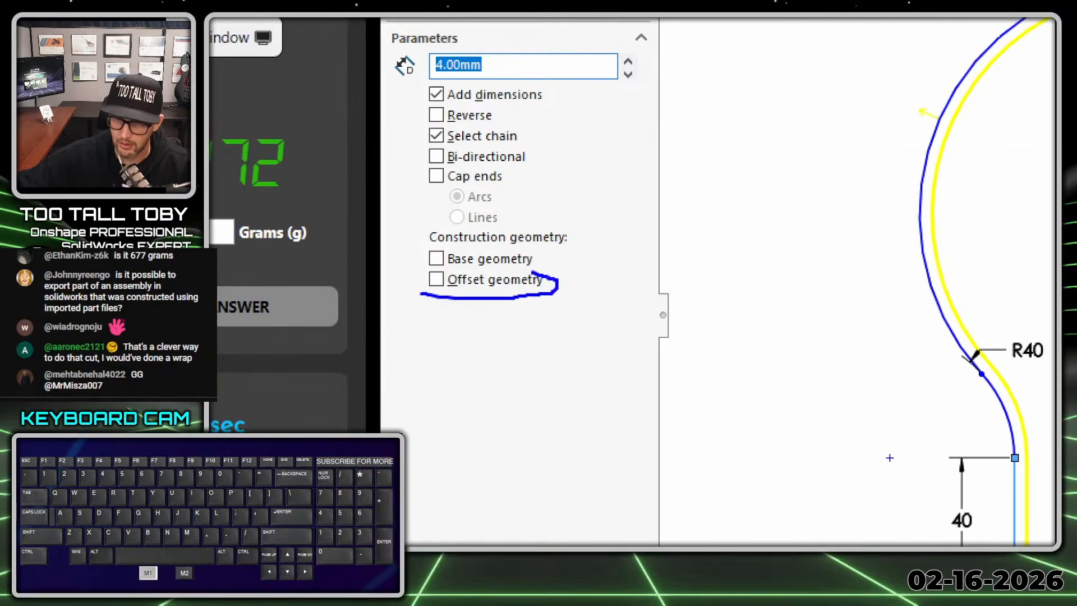
{"action": "left_click_drag", "start_coordinate": [414, 294], "coordinate": [435, 295]}
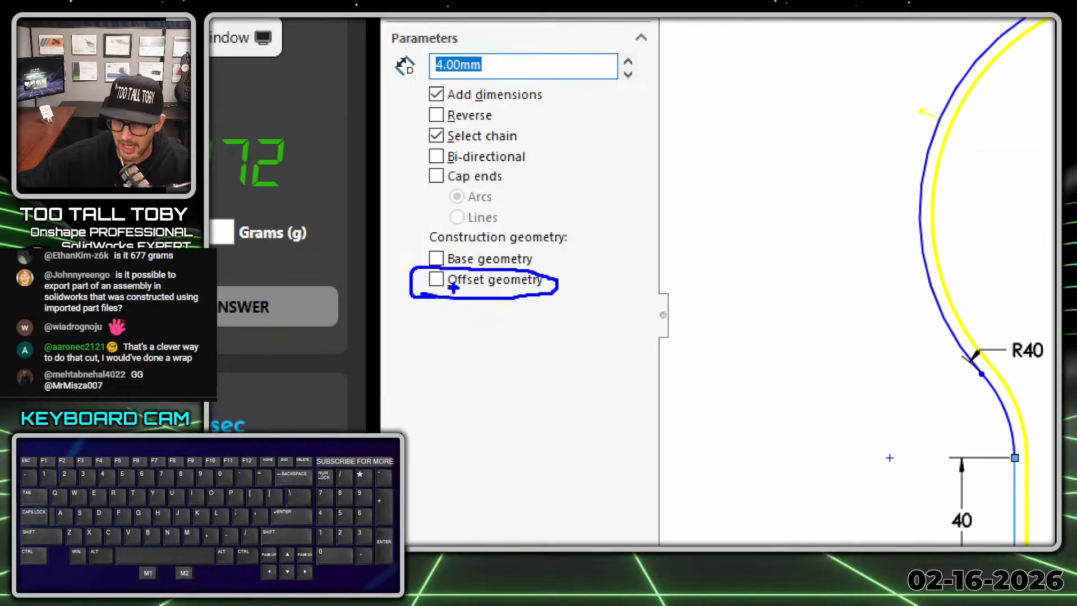
{"action": "key", "text": "Escape"}
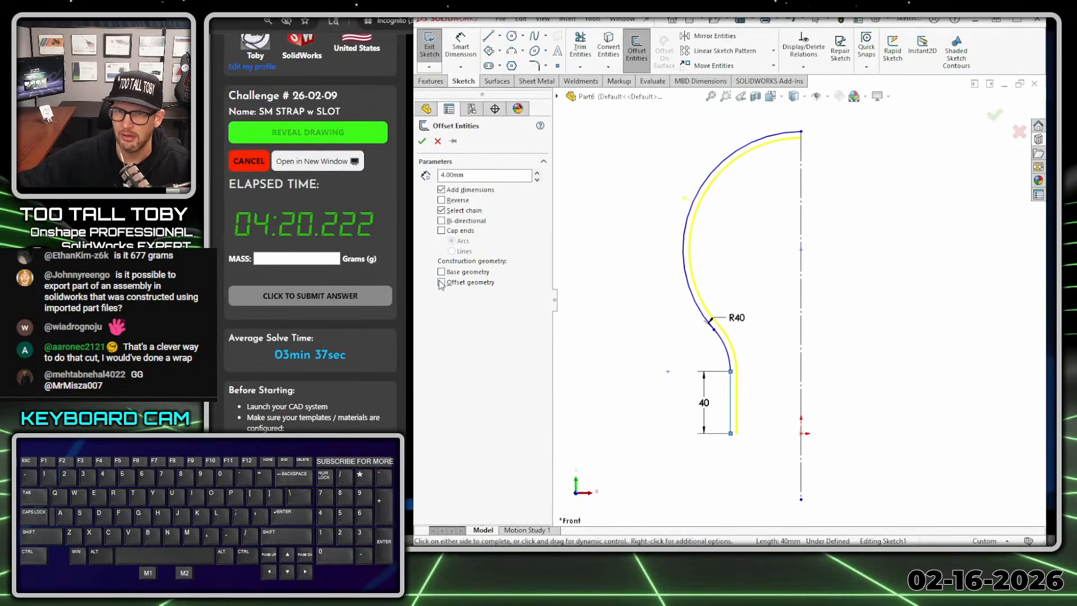
{"action": "left_click", "coordinate": [448, 285]}
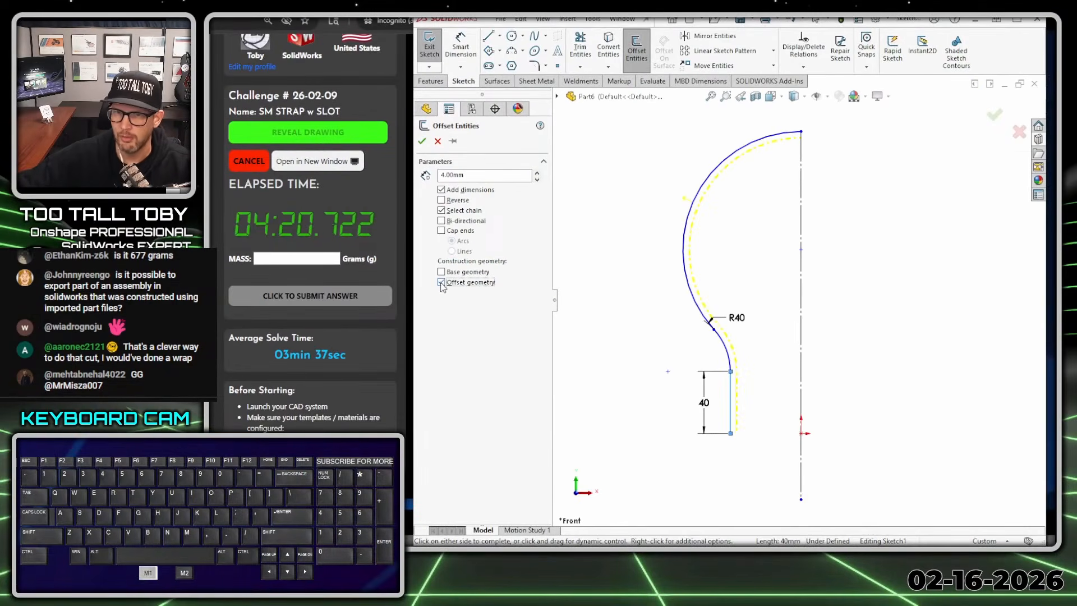
{"action": "left_click", "coordinate": [422, 142]}
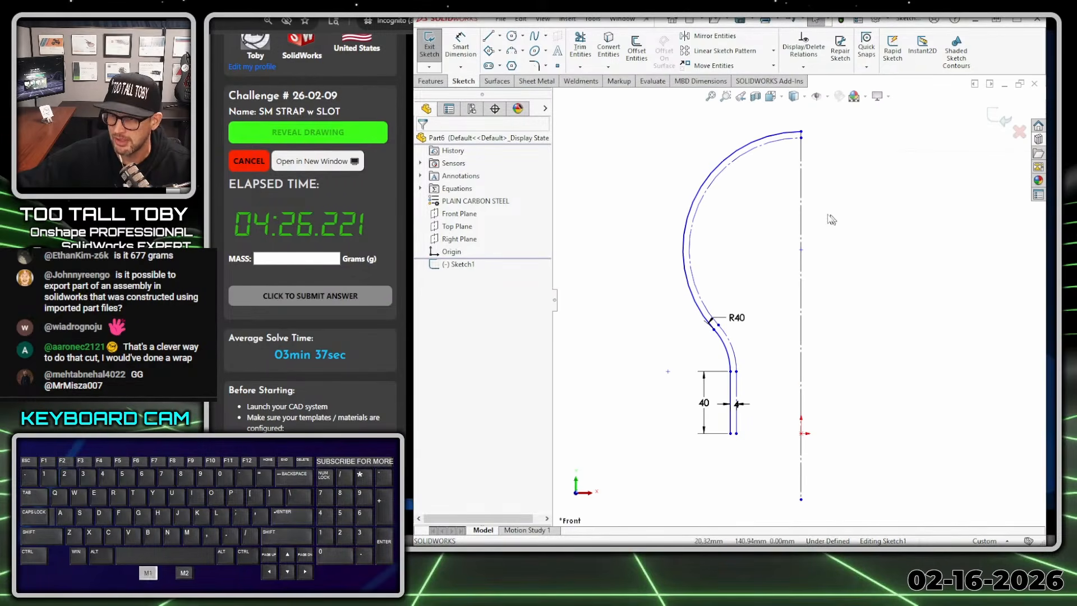
- Reposition the lower arc's radius dimension outside the profile and dimension the large inner offset arc with a 40 mm radius
{"action": "left_click_drag", "start_coordinate": [736, 325], "coordinate": [698, 362]}
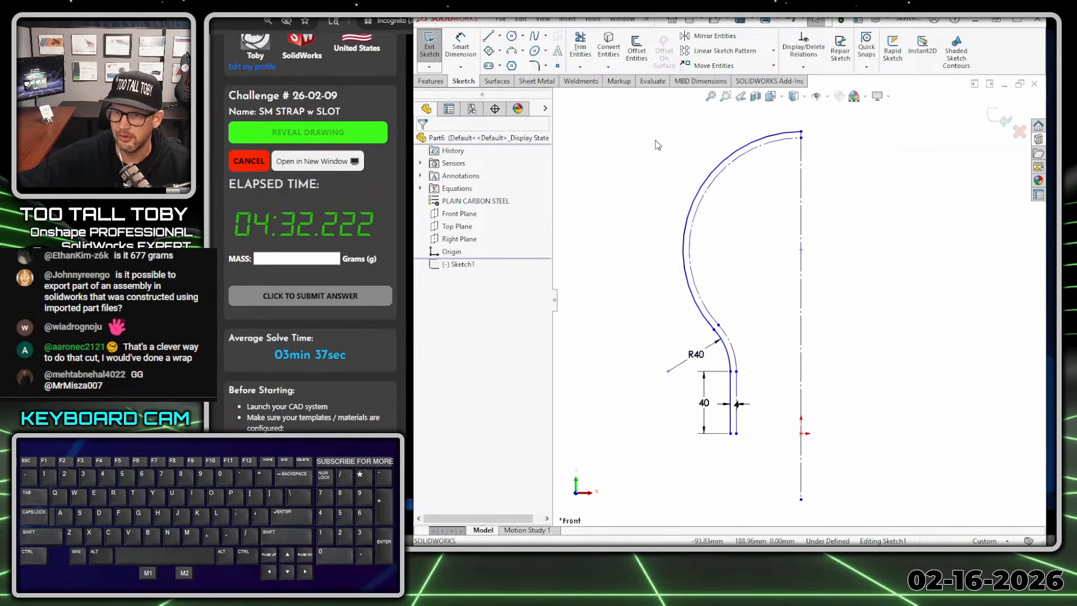
{"action": "key", "text": "s"}
{"action": "left_click", "coordinate": [682, 147]}
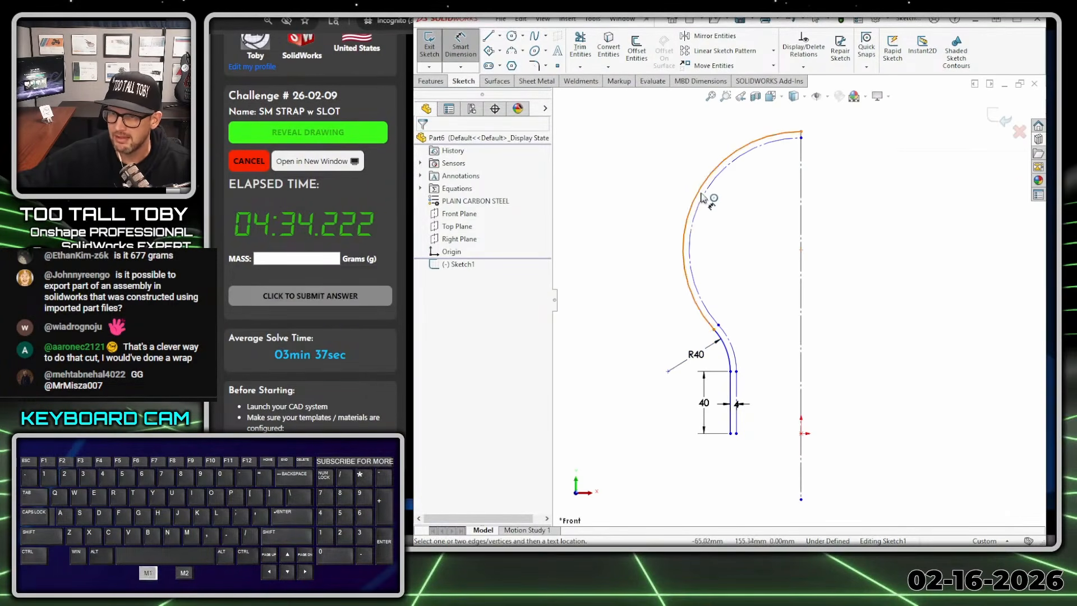
{"action": "left_click", "coordinate": [706, 202]}
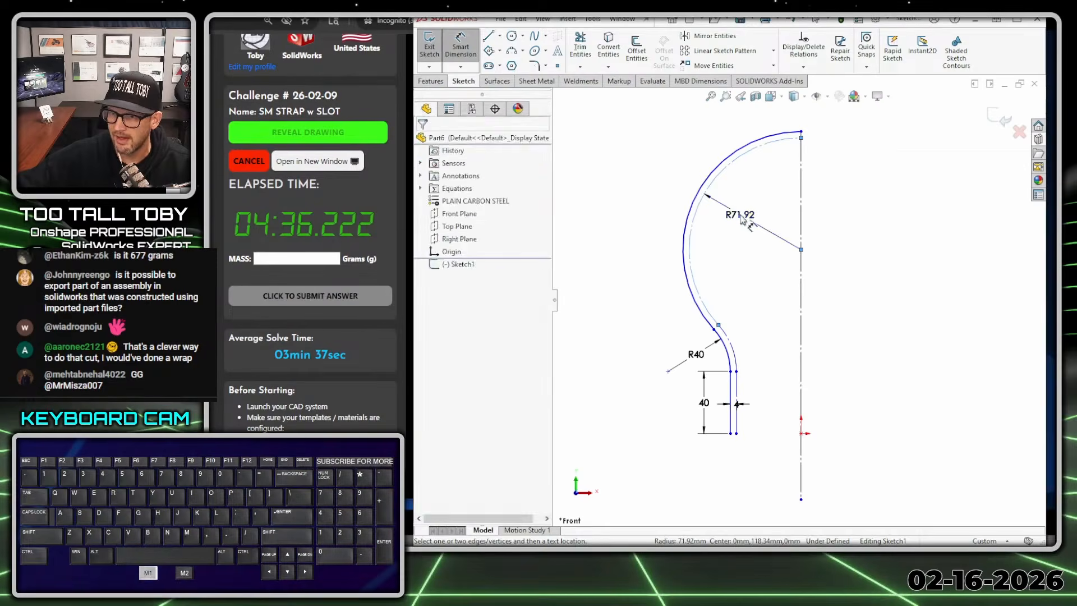
{"action": "left_click", "coordinate": [701, 219]}
{"action": "type", "text": "40"}
{"action": "key", "text": "Return"}
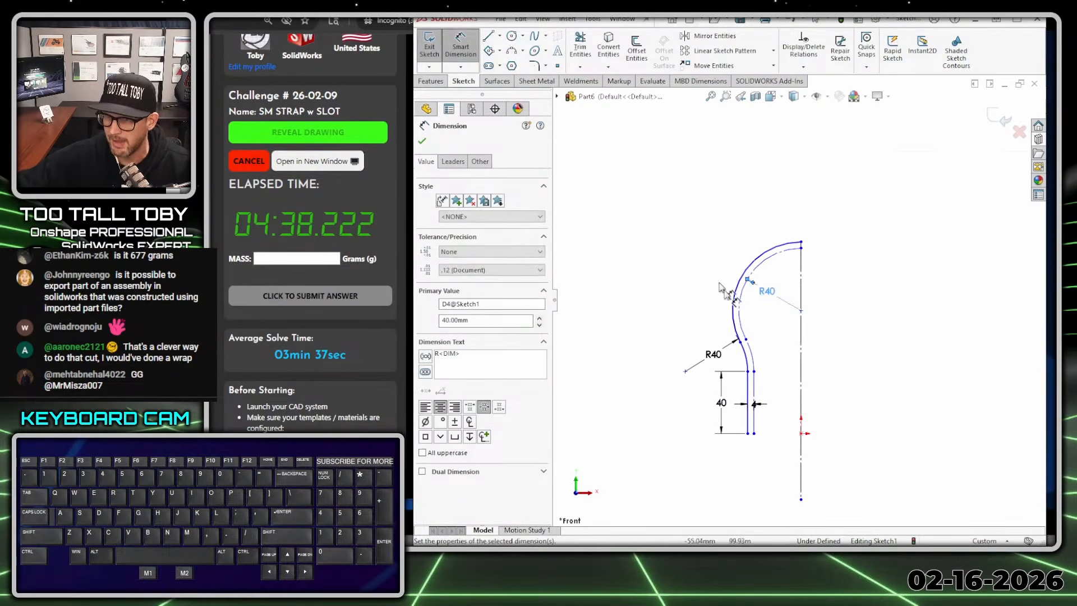
- Add a 50 mm doubled width dimension from the inner offset leg's lower endpoint across the centerline
{"action": "scroll", "coordinate": [767, 460], "scroll_direction": "down", "scroll_amount": 4}
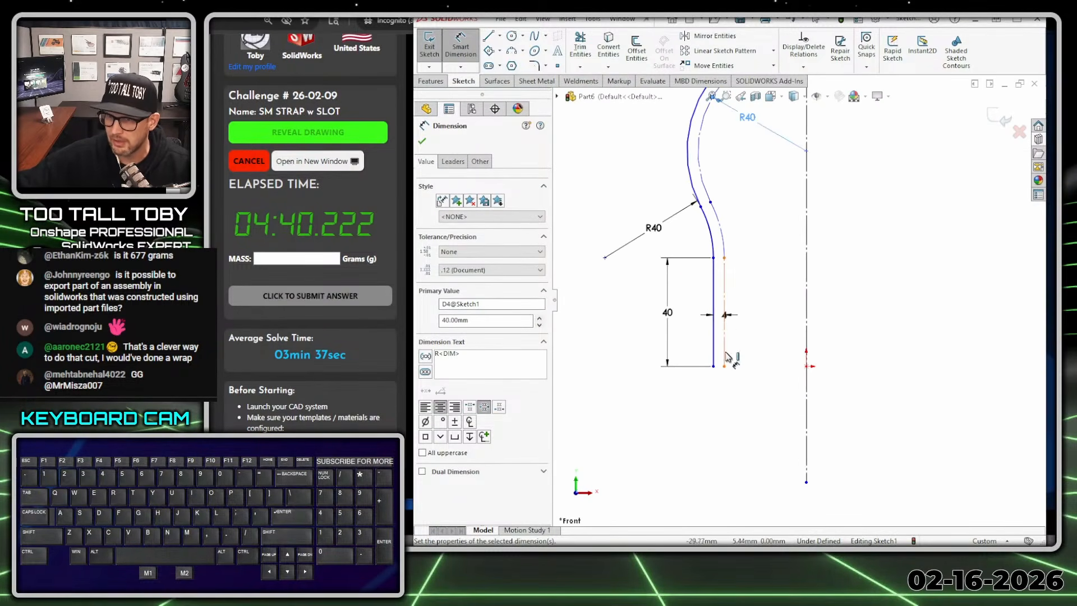
{"action": "left_click", "coordinate": [724, 376]}
{"action": "left_click", "coordinate": [806, 441]}
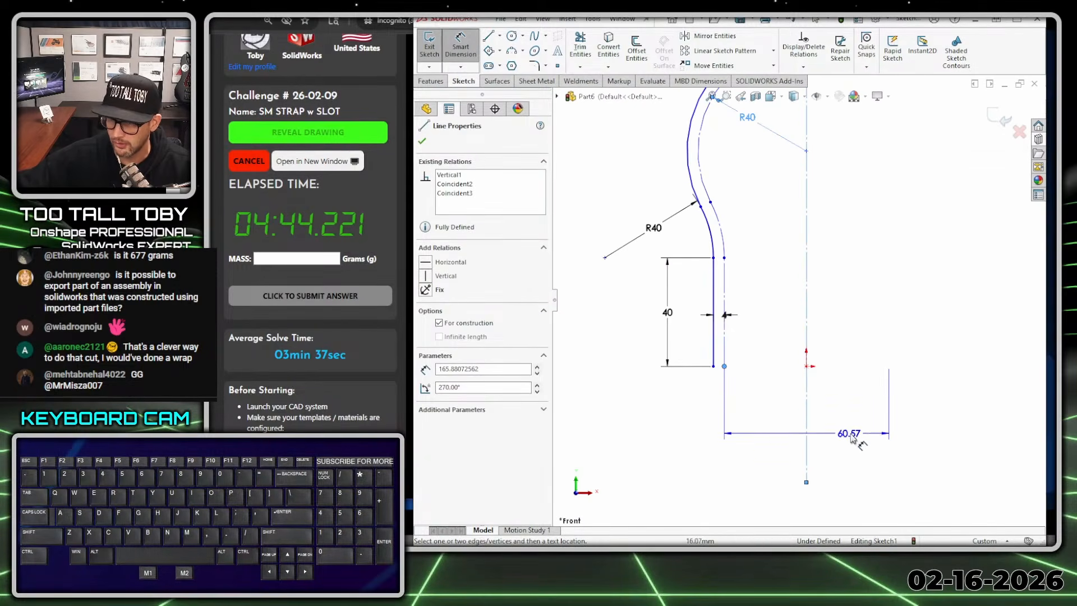
{"action": "left_click", "coordinate": [838, 437]}
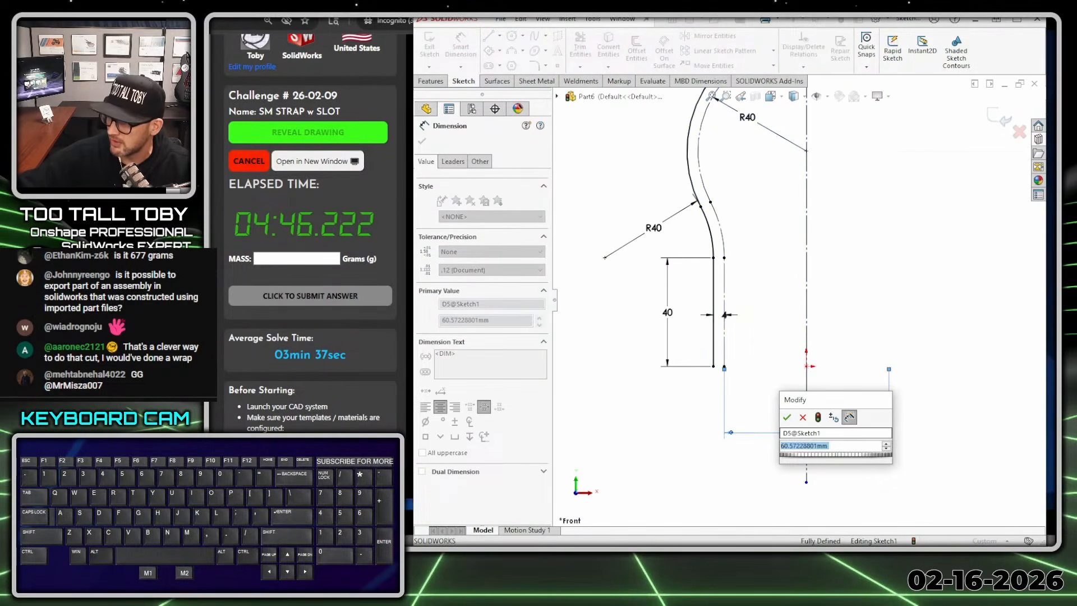
{"action": "type", "text": "50"}
{"action": "key", "text": "Return"}
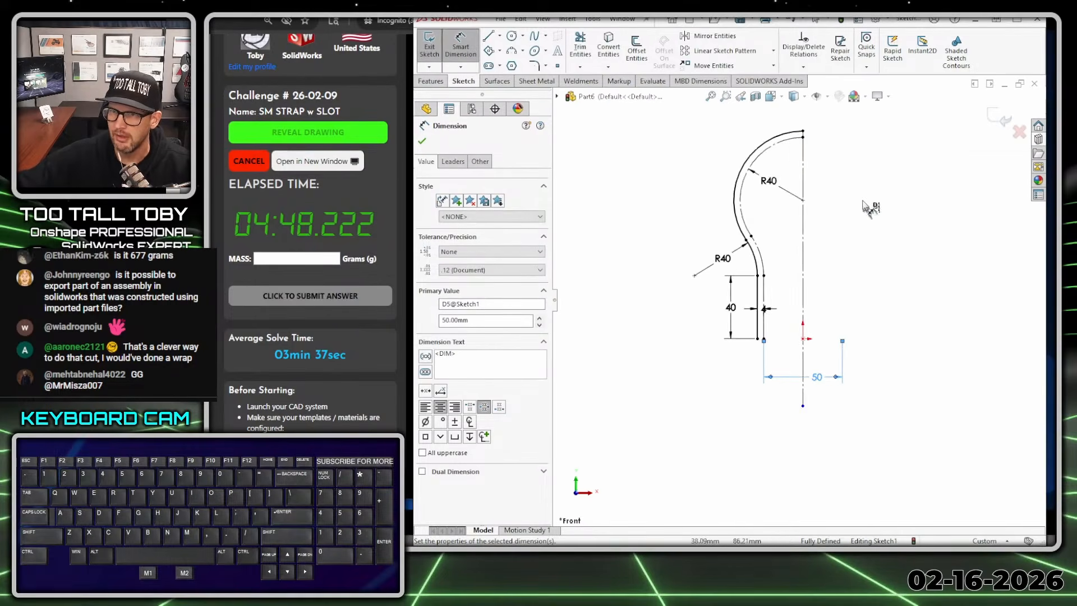
- Check the drawing's front view for whether the width between the strap legs is given to their inner or outer faces
{"action": "left_click_drag", "start_coordinate": [1076, 31], "coordinate": [694, 24]}
{"action": "key", "text": "alt+1"}
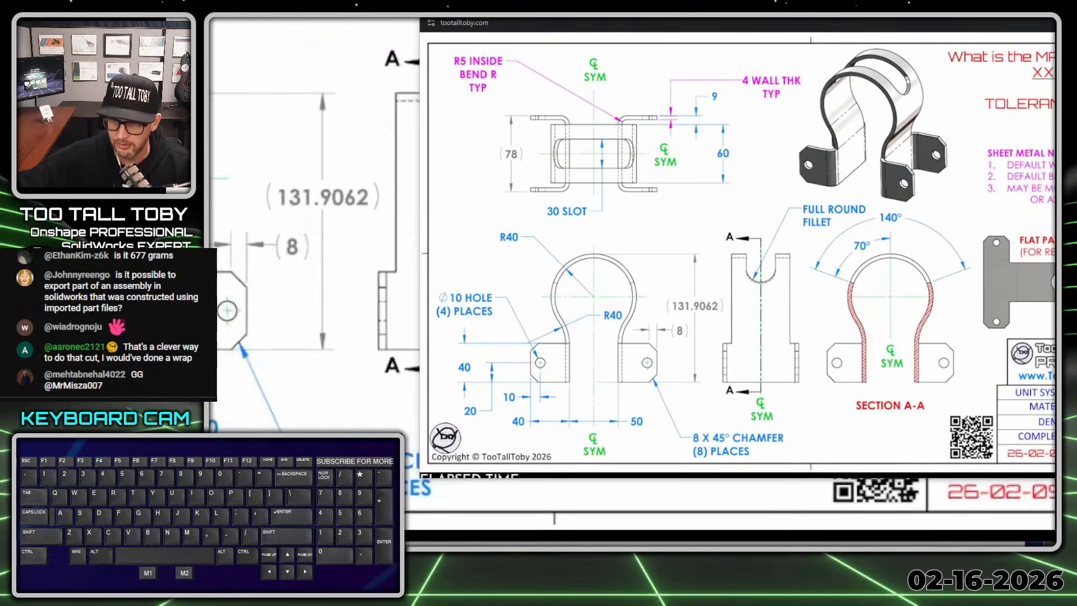
{"action": "key", "text": "alt+1"}
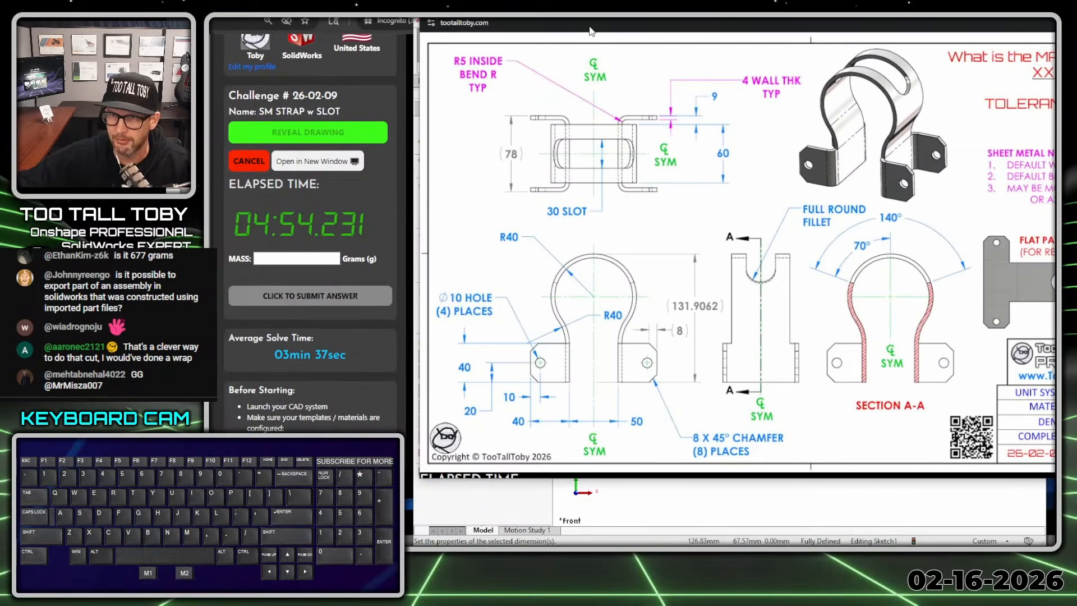
{"action": "key", "text": "alt+1"}
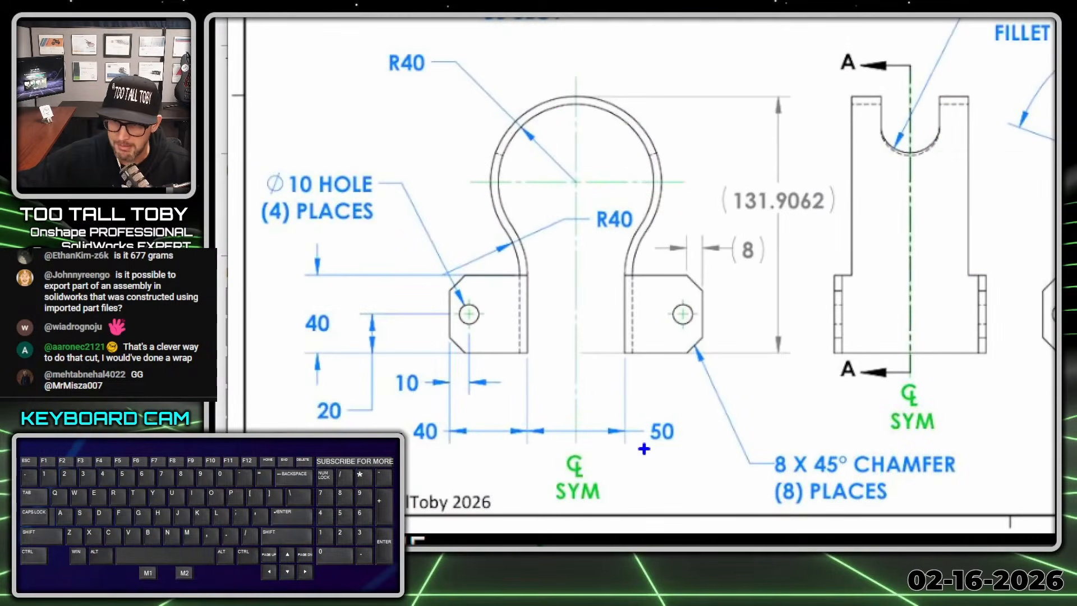
{"action": "left_click_drag", "start_coordinate": [652, 447], "coordinate": [680, 464]}
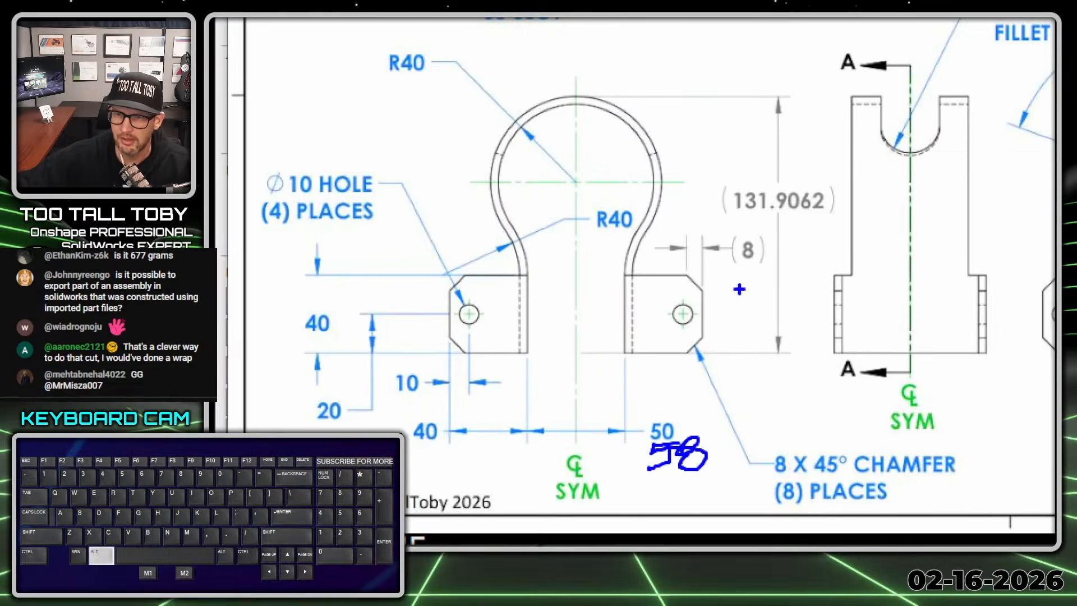
{"action": "key", "text": "alt+1"}
{"action": "left_click_drag", "start_coordinate": [658, 37], "coordinate": [1076, 37]}
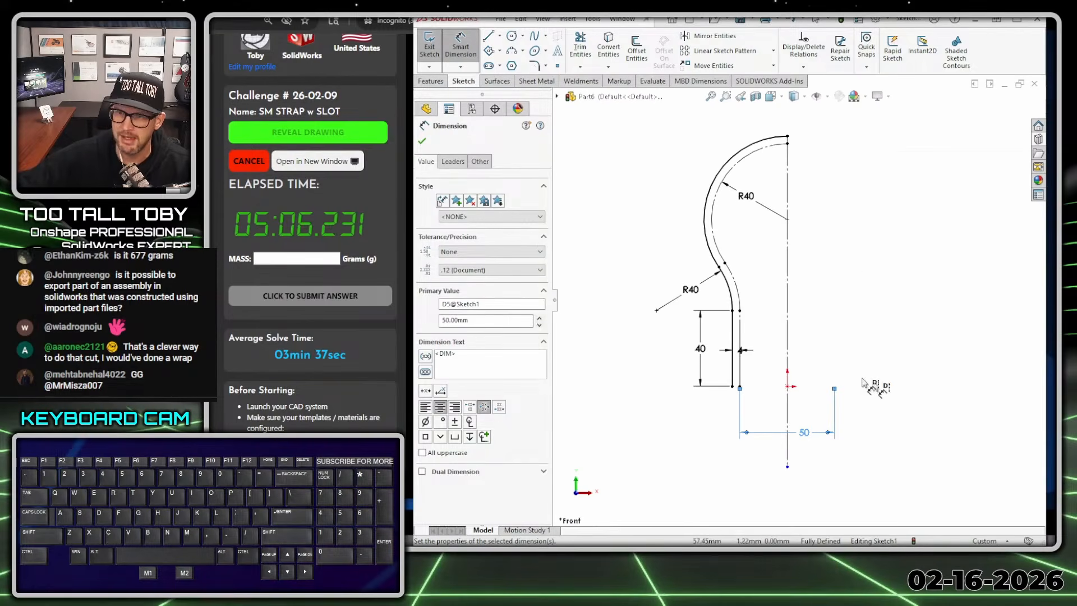
{"action": "left_click", "coordinate": [850, 271]}
{"action": "scroll", "coordinate": [844, 320], "scroll_direction": "up", "scroll_amount": 1}
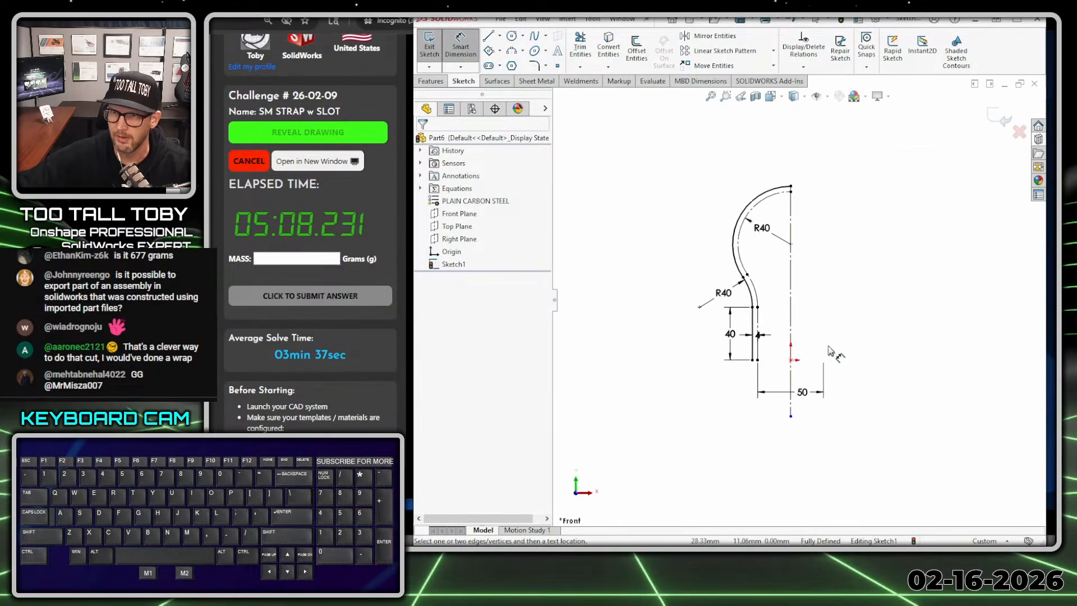
- Start a sheet metal Base Flange from the strap profile and extend its blind depth to about 82 mm behind the sketch
{"action": "scroll", "coordinate": [837, 359], "scroll_direction": "up", "scroll_amount": 1}
{"action": "scroll", "coordinate": [782, 345], "scroll_direction": "down", "scroll_amount": 1}
{"action": "mouse_move", "coordinate": [878, 308]}
{"action": "middle_mouse_down"}
{"action": "mouse_move", "coordinate": [846, 271]}
{"action": "mouse_move", "coordinate": [787, 300]}
{"action": "mouse_move", "coordinate": [784, 322]}
{"action": "mouse_move", "coordinate": [780, 315]}
{"action": "middle_mouse_up"}
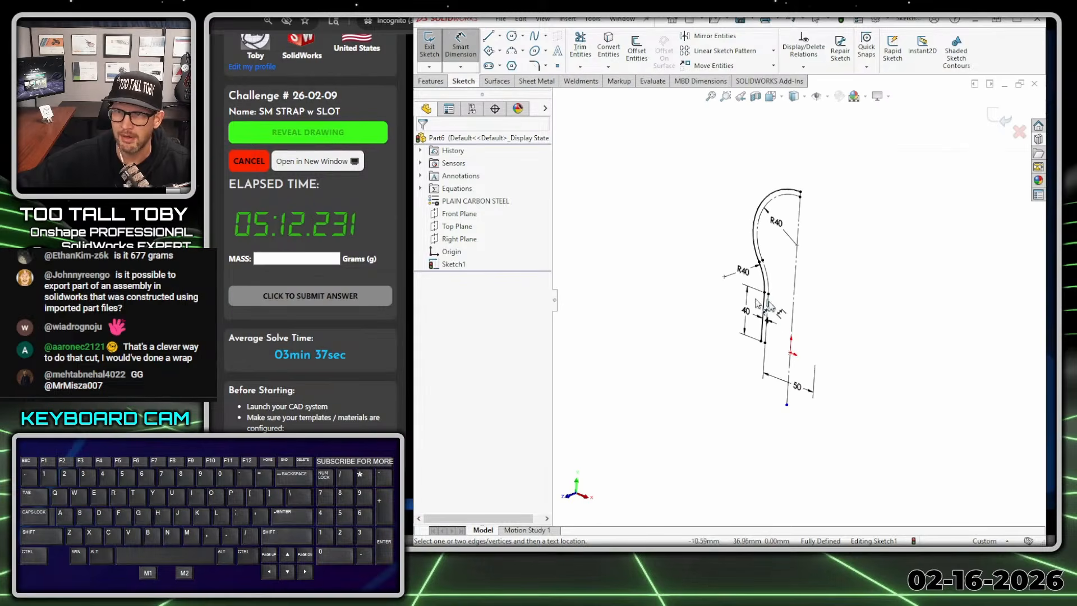
{"action": "left_click", "coordinate": [539, 82]}
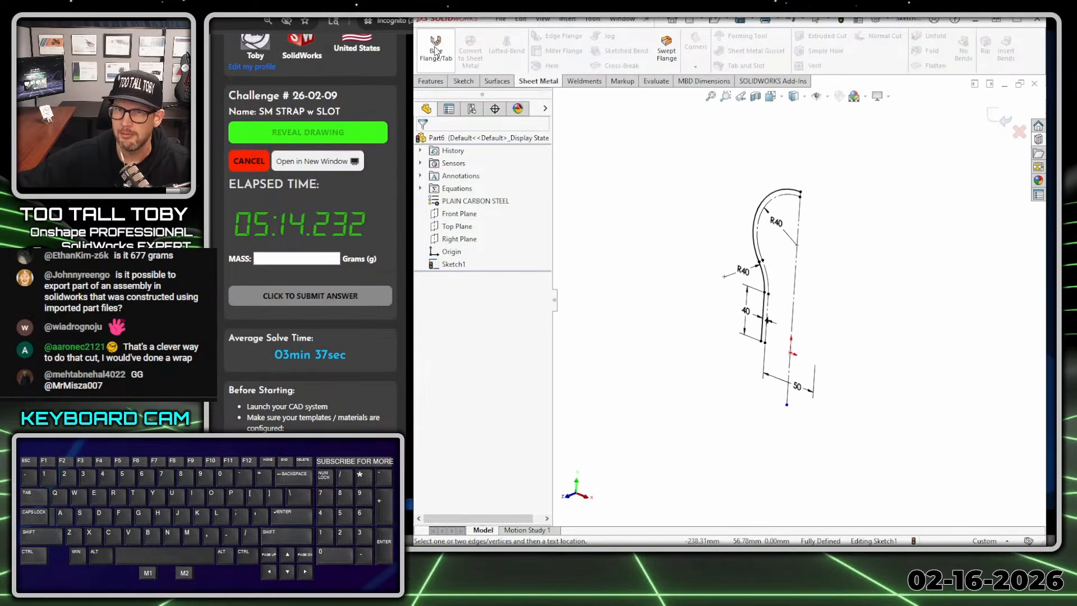
{"action": "left_click", "coordinate": [436, 46]}
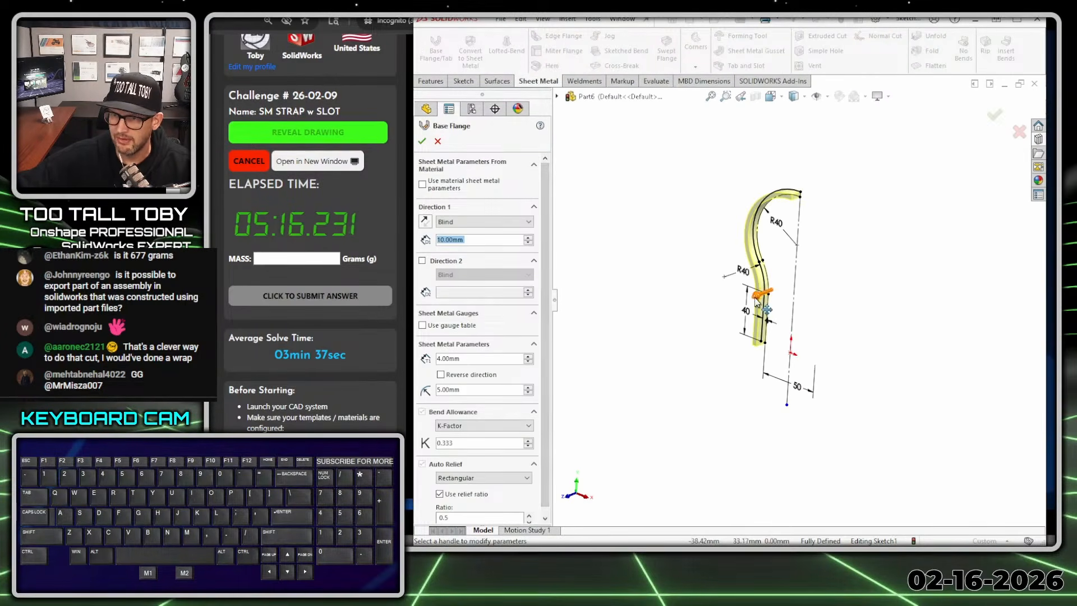
{"action": "left_click_drag", "start_coordinate": [762, 297], "coordinate": [698, 321]}
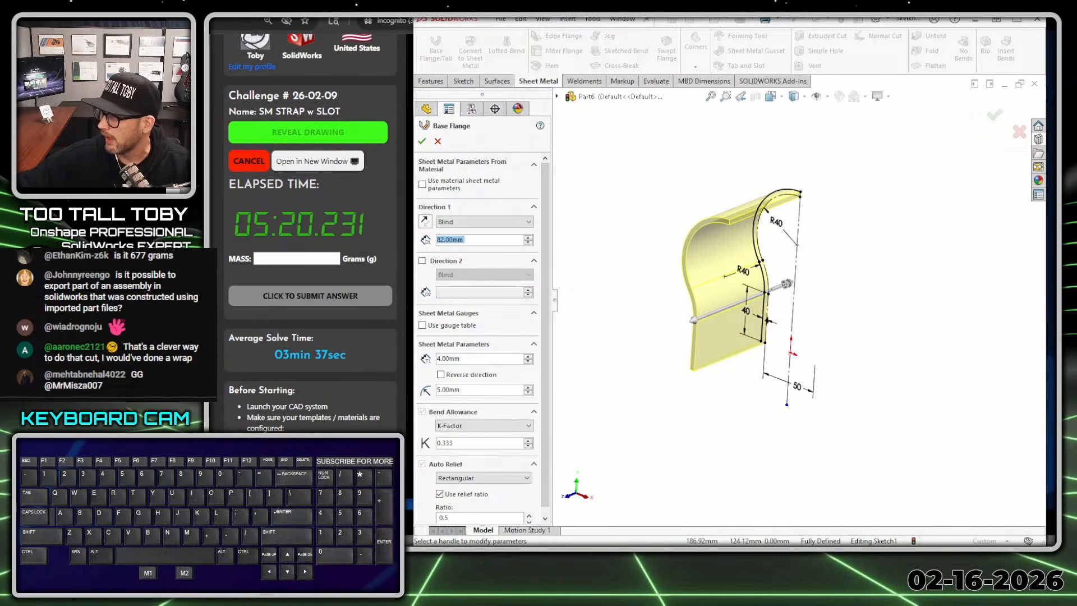
- Check the drawing's top view for the overall width of the strap
{"action": "left_click_drag", "start_coordinate": [1053, 53], "coordinate": [534, 51]}
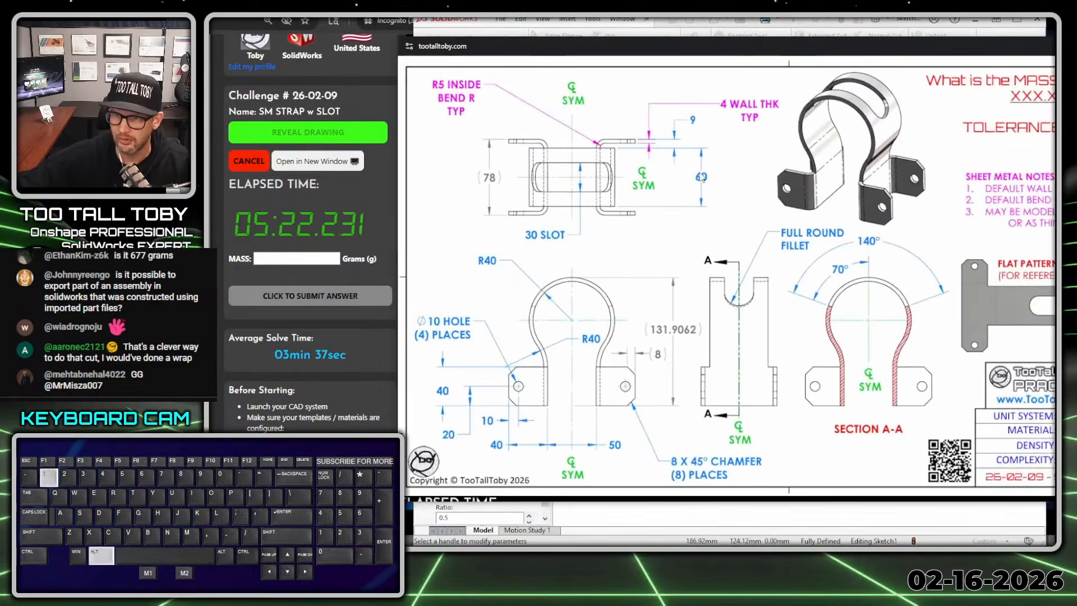
{"action": "key", "text": "alt+1"}
{"action": "left_click", "coordinate": [683, 184]}
{"action": "mouse_move", "coordinate": [714, 155]}
{"action": "left_mouse_down"}
{"action": "mouse_move", "coordinate": [722, 206]}
{"action": "mouse_move", "coordinate": [708, 151]}
{"action": "left_mouse_up"}
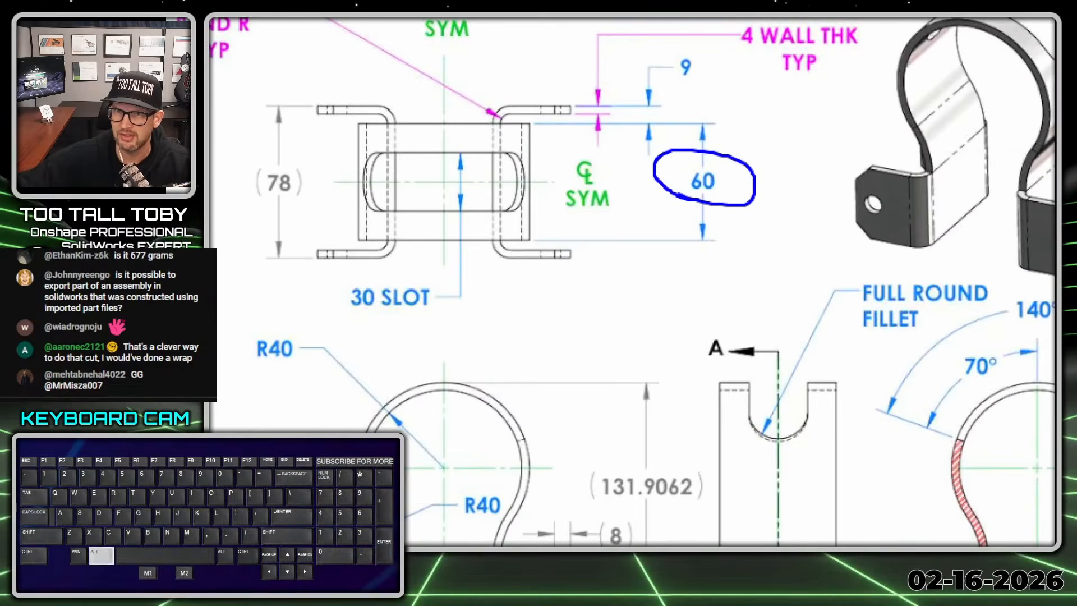
{"action": "key", "text": "alt+1"}
{"action": "left_click_drag", "start_coordinate": [536, 47], "coordinate": [1054, 51]}
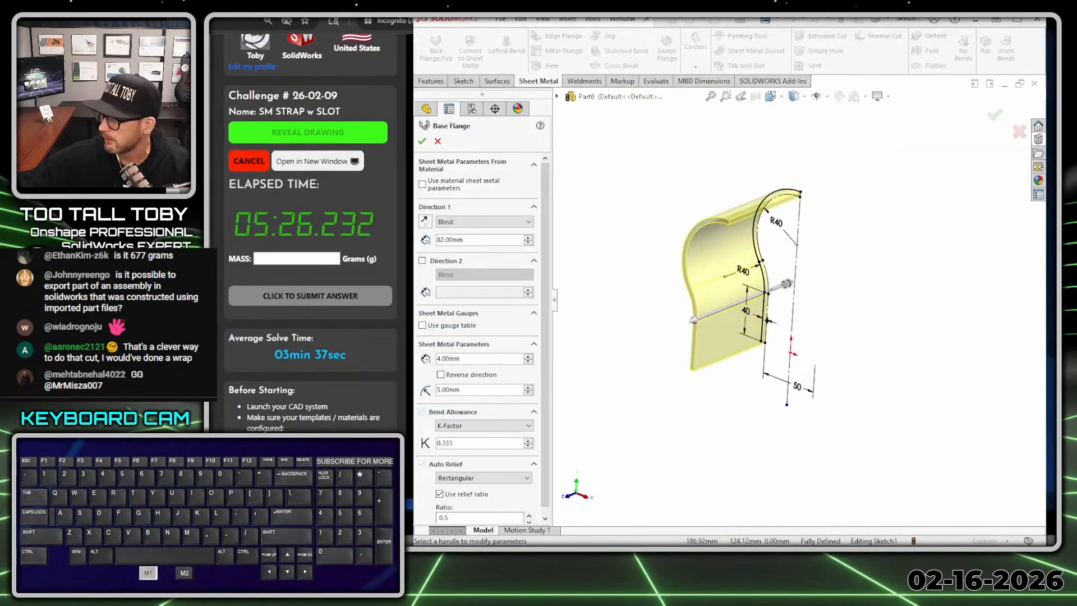
- Set the base flange to a 30 mm blind depth, 4 mm sheet thickness and 5 mm bend radius
{"action": "double_click", "coordinate": [469, 240]}
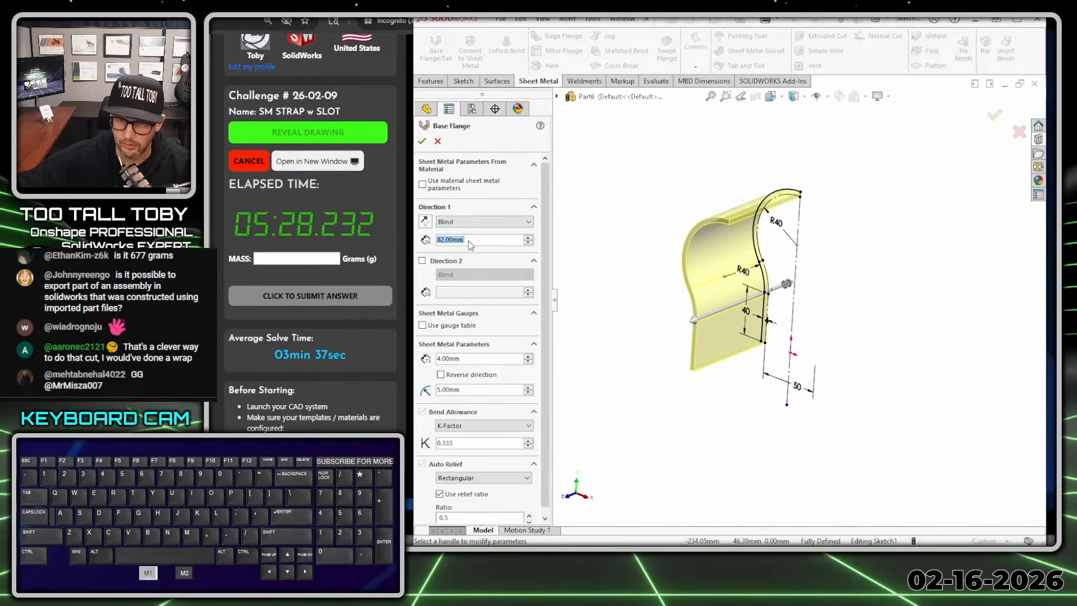
{"action": "type", "text": "30"}
{"action": "key", "text": "Return"}
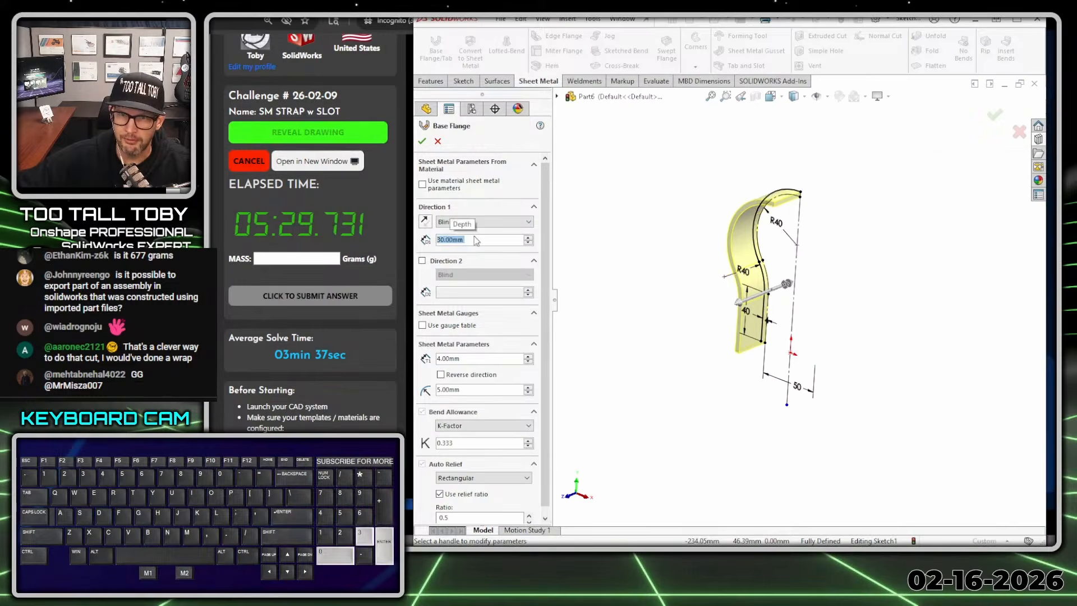
{"action": "left_click", "coordinate": [467, 359]}
{"action": "key", "text": "Tab"}
{"action": "key", "text": "Tab"}
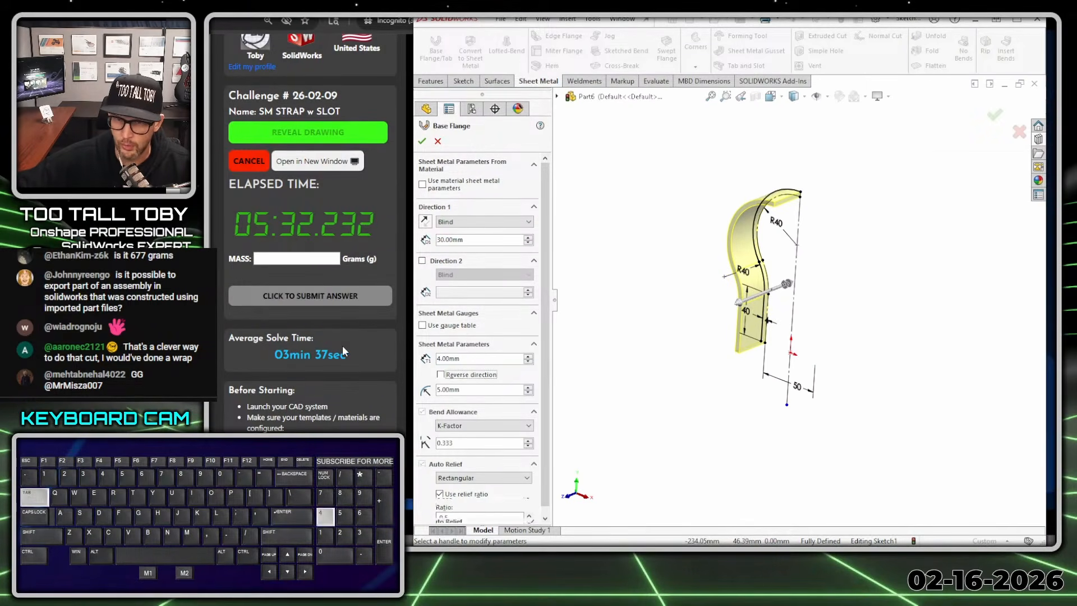
{"action": "type", "text": "5"}
{"action": "key", "text": "Tab"}
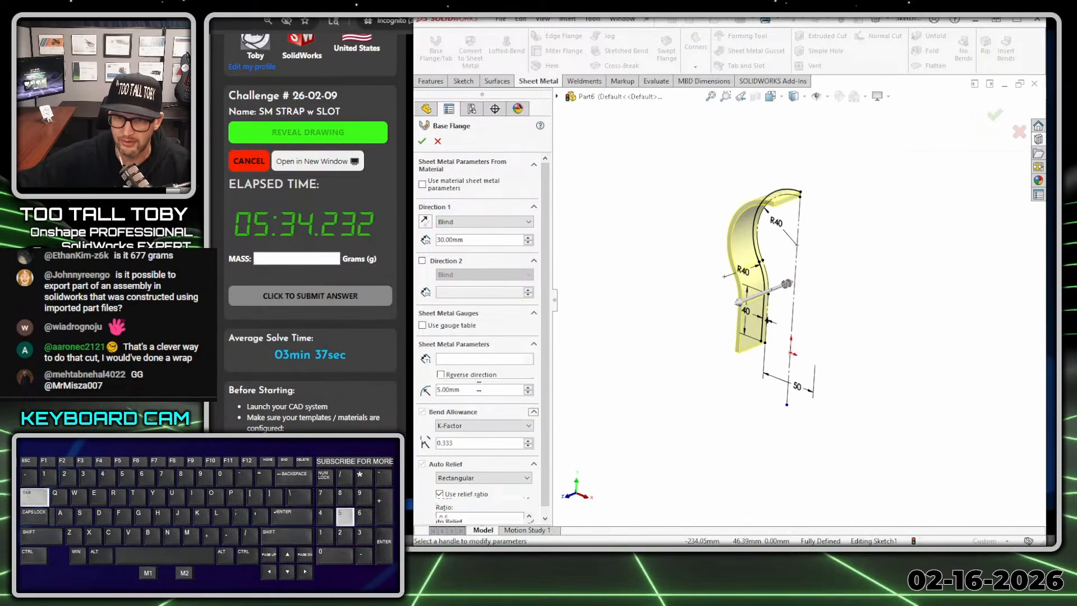
- Compare both thickness directions from the front, keep the thickness toward the inner offset, and create the base flange
{"action": "left_click", "coordinate": [630, 213]}
{"action": "key", "text": "ctrl+1"}
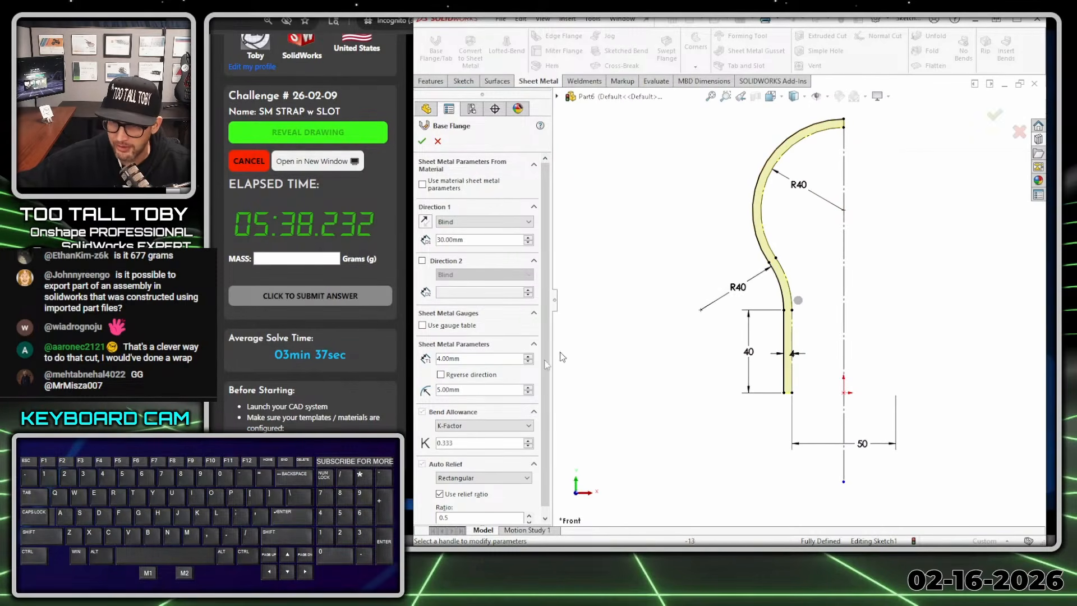
{"action": "left_click", "coordinate": [473, 375]}
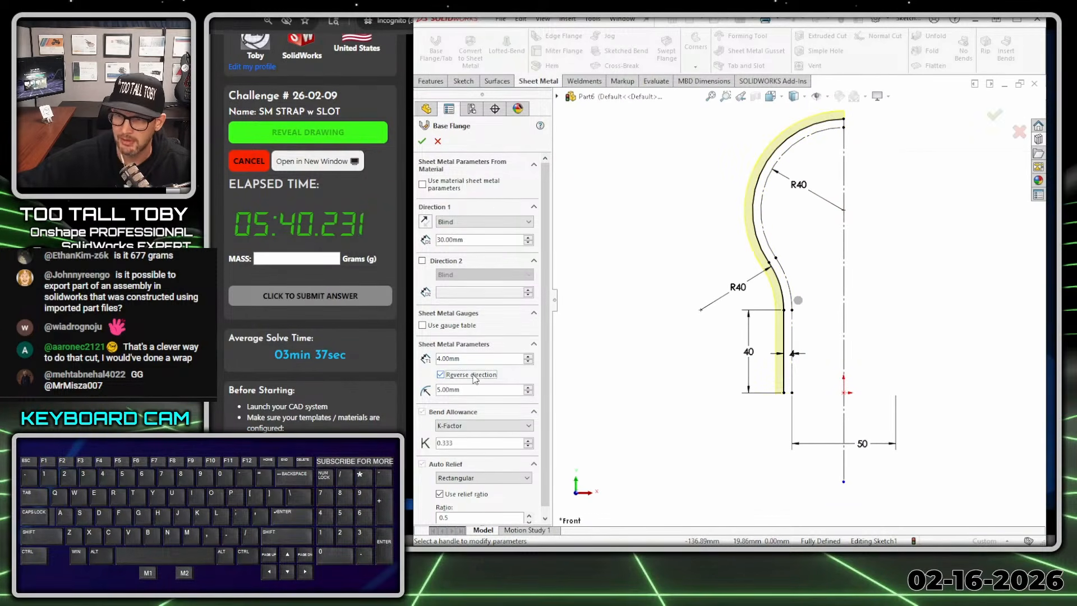
{"action": "left_click", "coordinate": [473, 376]}
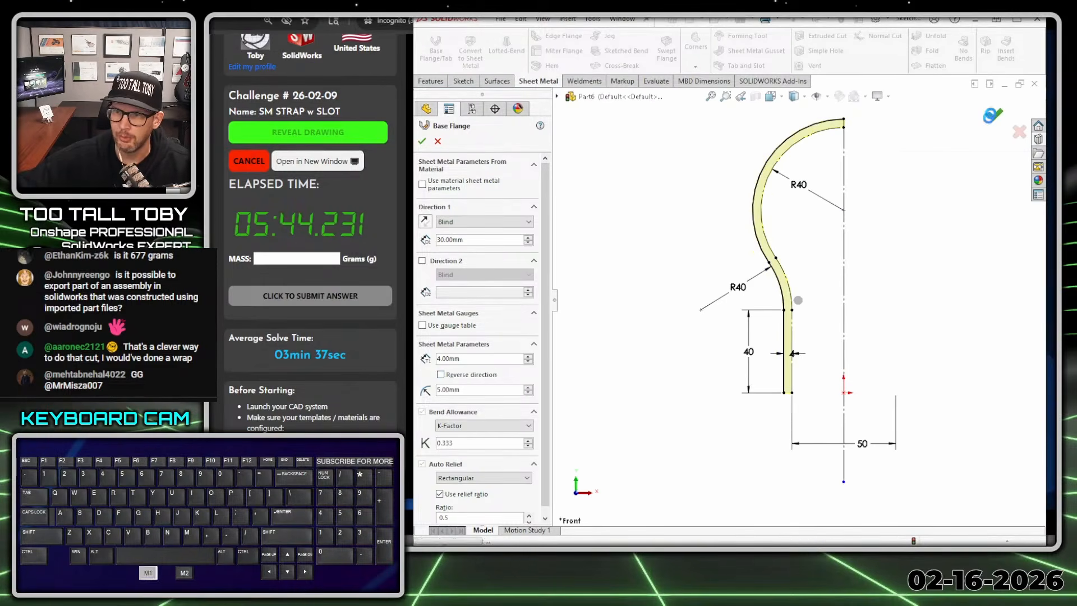
{"action": "left_click", "coordinate": [995, 116]}
- Flatten the half strap to examine its flat pattern, and fold it back to the bent state
{"action": "middle_click_drag", "start_coordinate": [735, 350], "coordinate": [785, 390]}
{"action": "scroll", "coordinate": [887, 331], "scroll_direction": "up", "scroll_amount": 1}
{"action": "scroll", "coordinate": [916, 310], "scroll_direction": "down", "scroll_amount": 1}
{"action": "left_click", "coordinate": [936, 66]}
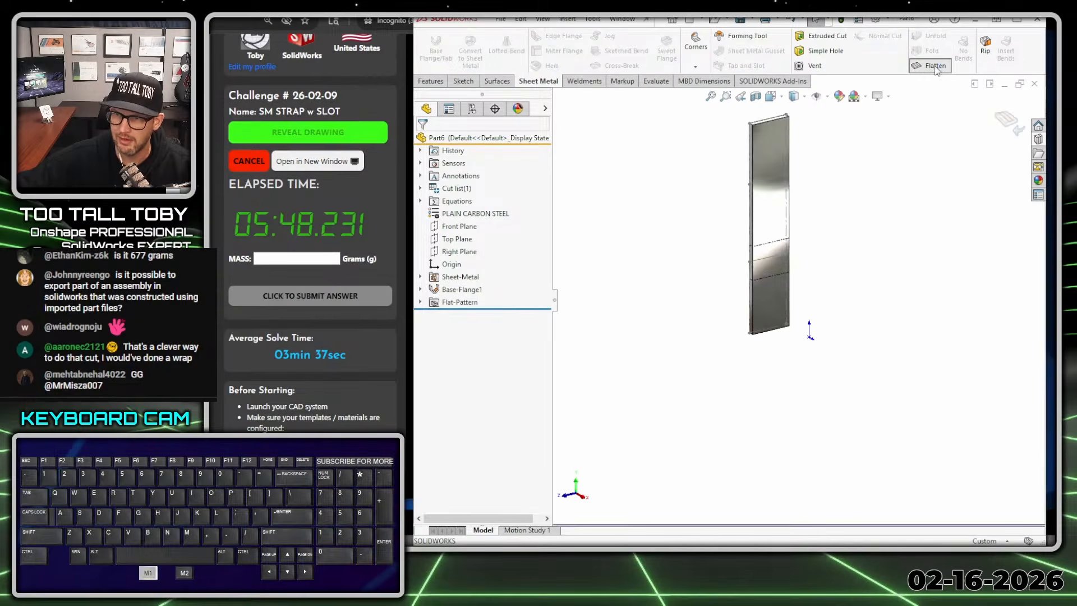
{"action": "left_click", "coordinate": [932, 65]}
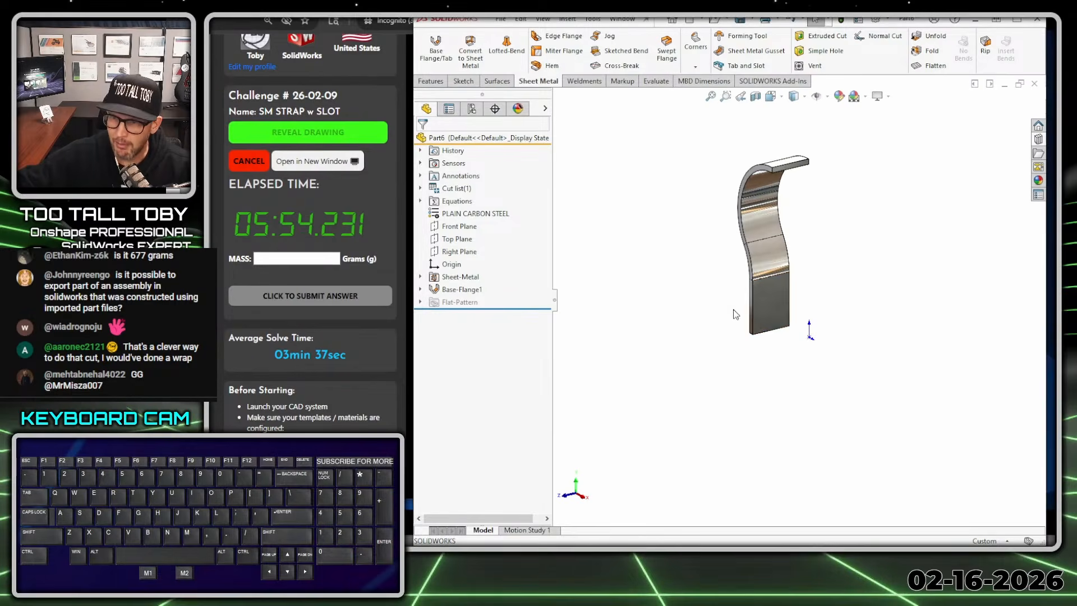
- Inspect the base flange's bend features and check the radius of the lower bend's face and the large upper bend's inner face
{"action": "scroll", "coordinate": [749, 297], "scroll_direction": "down", "scroll_amount": 3}
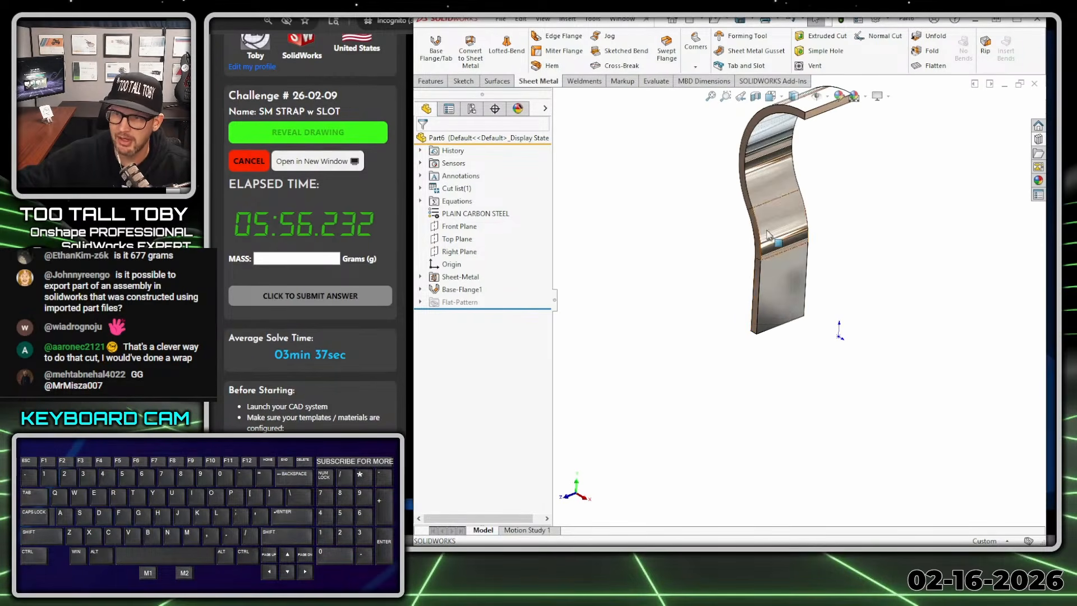
{"action": "middle_click_drag", "start_coordinate": [786, 238], "coordinate": [825, 234]}
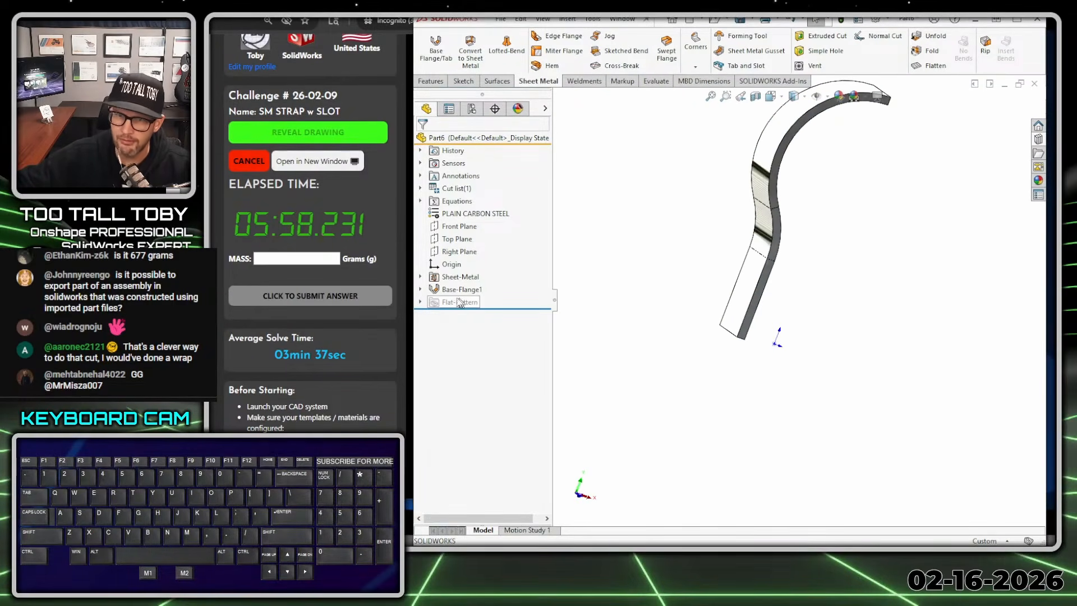
{"action": "left_click", "coordinate": [420, 290]}
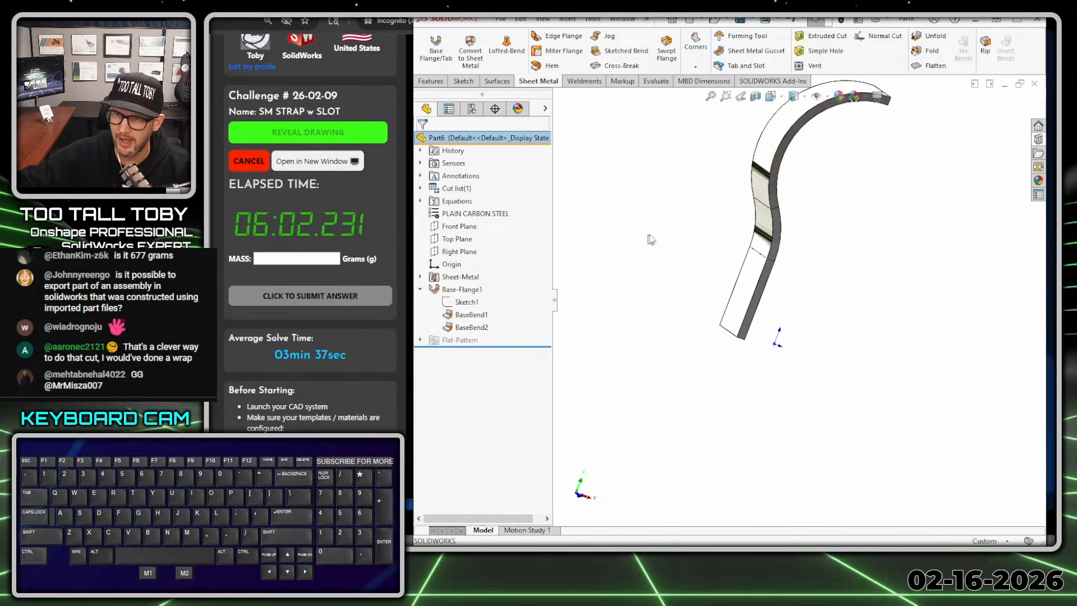
{"action": "left_click", "coordinate": [768, 229]}
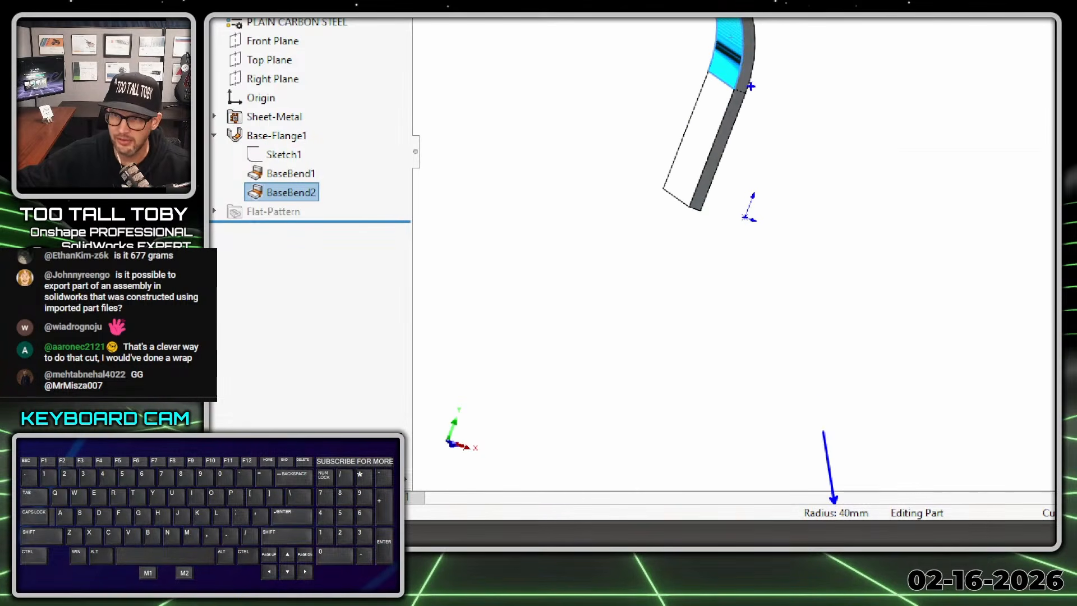
{"action": "key", "text": "Escape"}
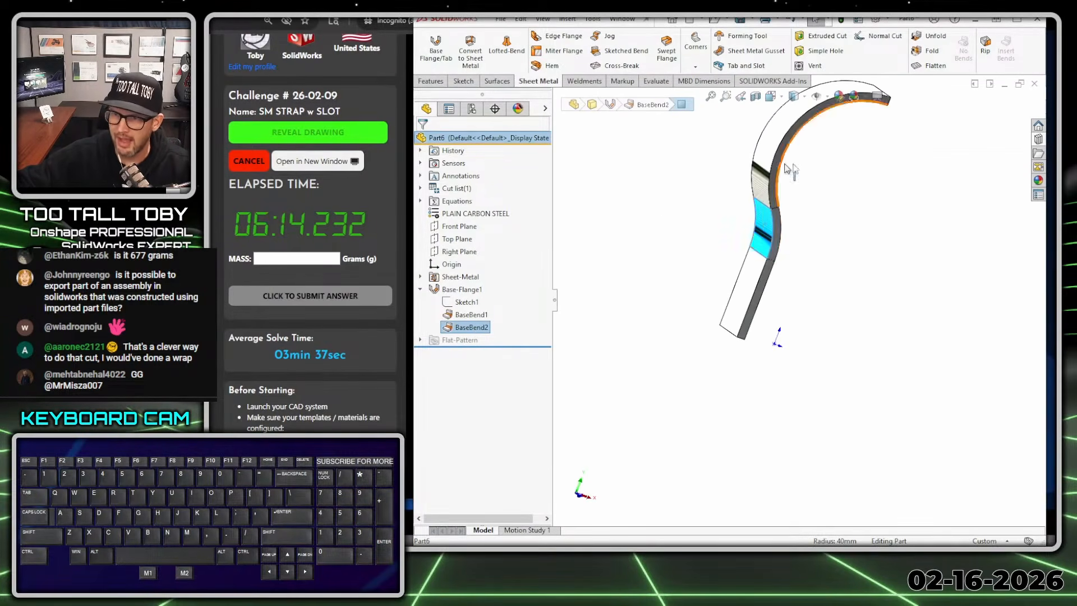
{"action": "middle_click_drag", "start_coordinate": [806, 244], "coordinate": [755, 233]}
{"action": "left_click", "coordinate": [767, 167]}
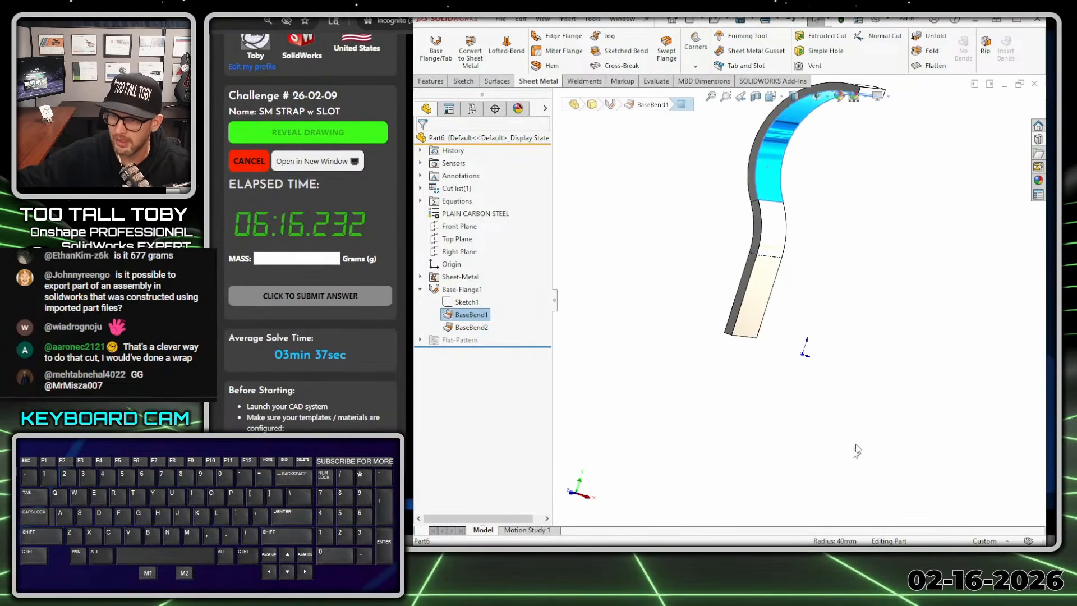
{"action": "left_click", "coordinate": [849, 517]}
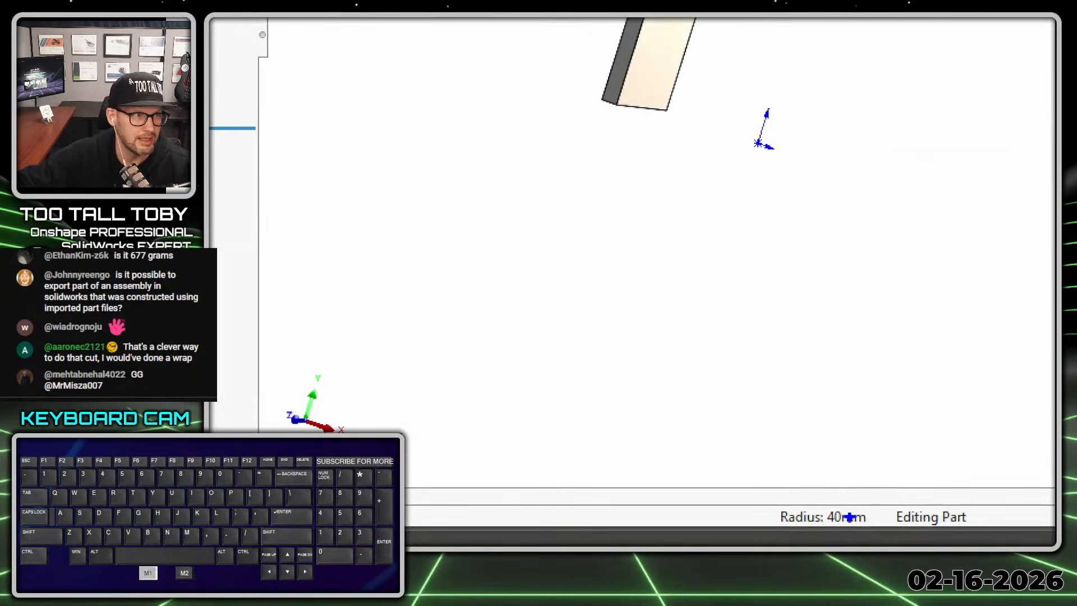
{"action": "left_click_drag", "start_coordinate": [850, 504], "coordinate": [903, 381], "text": "ctrl+shift"}
{"action": "key", "text": "alt+1"}
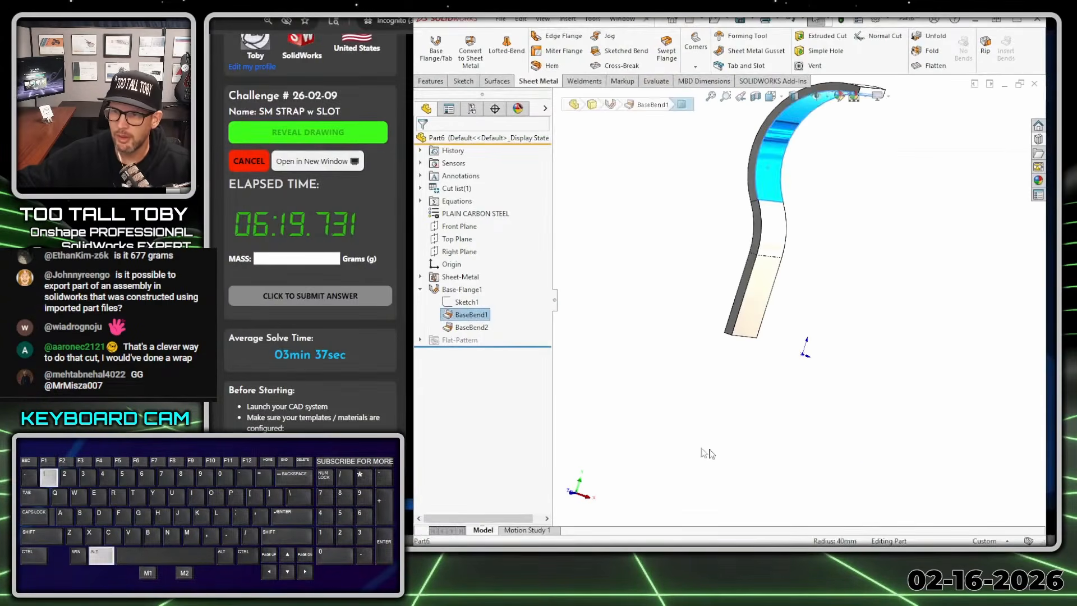
- Review the base flange's sketch and dimensions against the solid profile in the front view
{"action": "left_click", "coordinate": [701, 401]}
{"action": "left_click", "coordinate": [467, 302]}
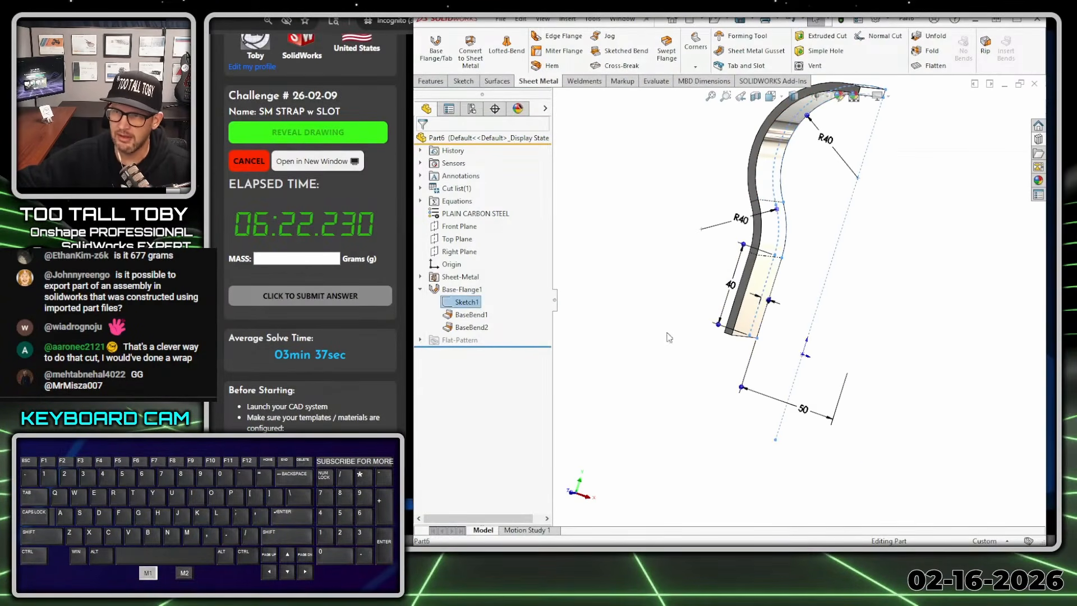
{"action": "key", "text": "ctrl+1"}
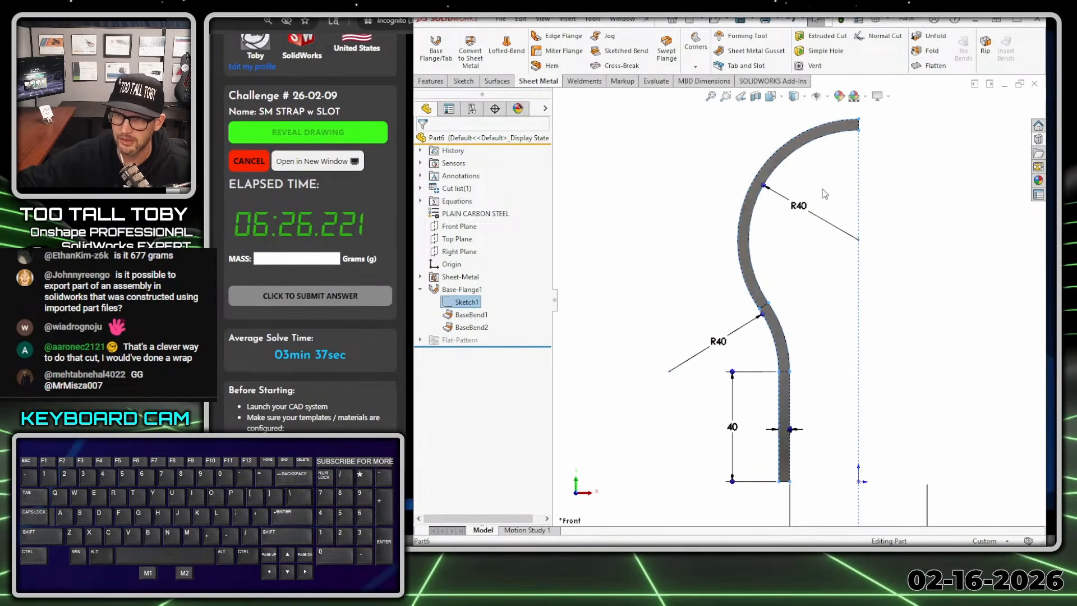
{"action": "key", "text": "z"}
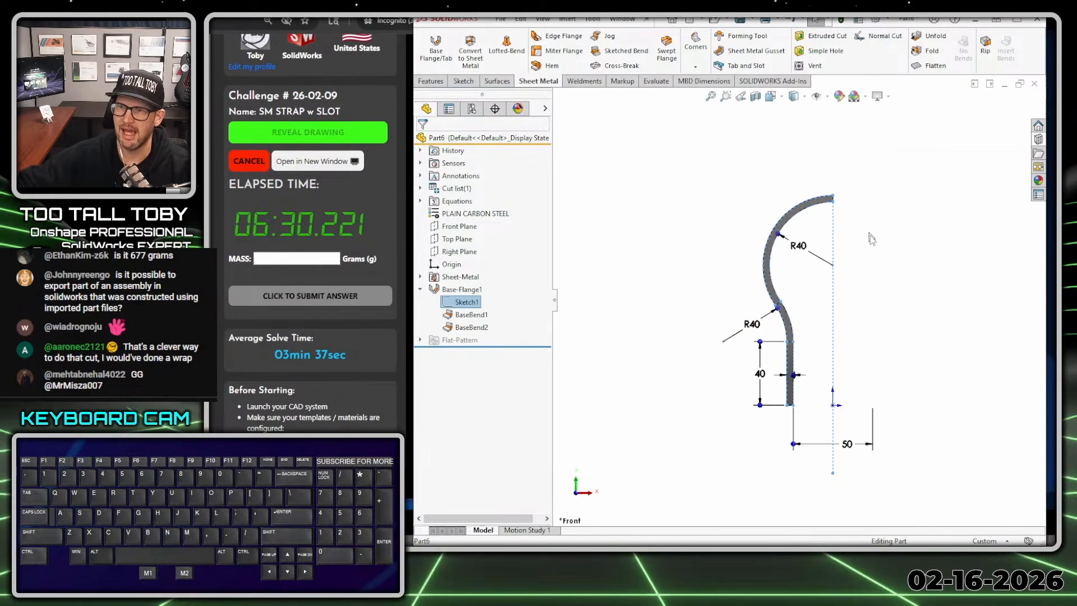
{"action": "left_click", "coordinate": [910, 353]}
- Start an Edge Flange on the straight leg's vertical front edge, pointing outward, with a blind length of 40 mm
{"action": "mouse_move", "coordinate": [813, 429]}
{"action": "middle_mouse_down"}
{"action": "mouse_move", "coordinate": [776, 433]}
{"action": "mouse_move", "coordinate": [769, 457]}
{"action": "mouse_move", "coordinate": [774, 419]}
{"action": "middle_mouse_up"}
{"action": "left_click", "coordinate": [779, 370]}
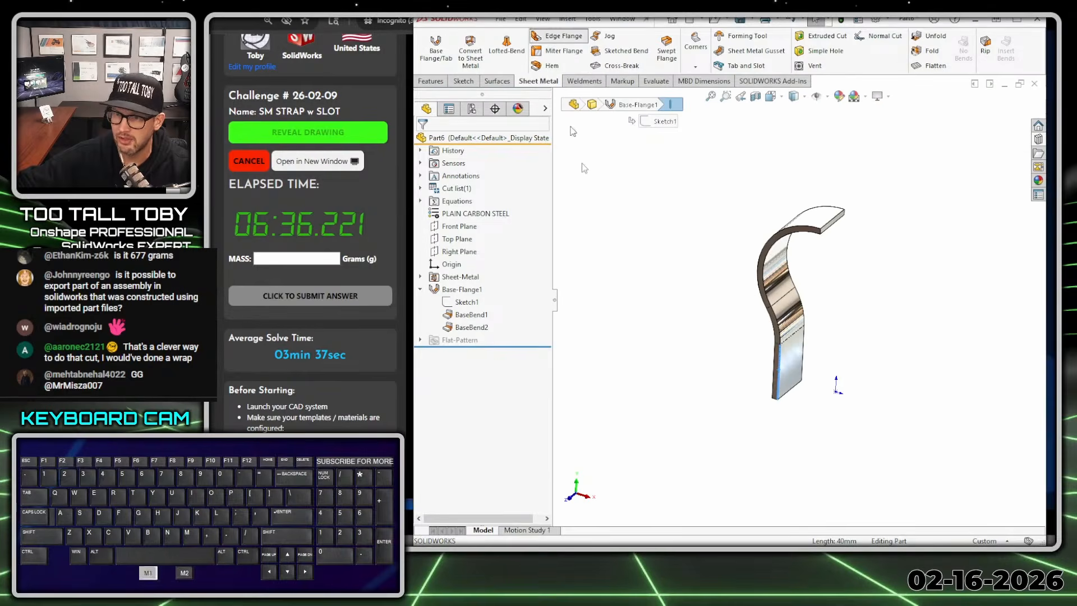
{"action": "left_click", "coordinate": [558, 36]}
{"action": "left_click", "coordinate": [700, 353]}
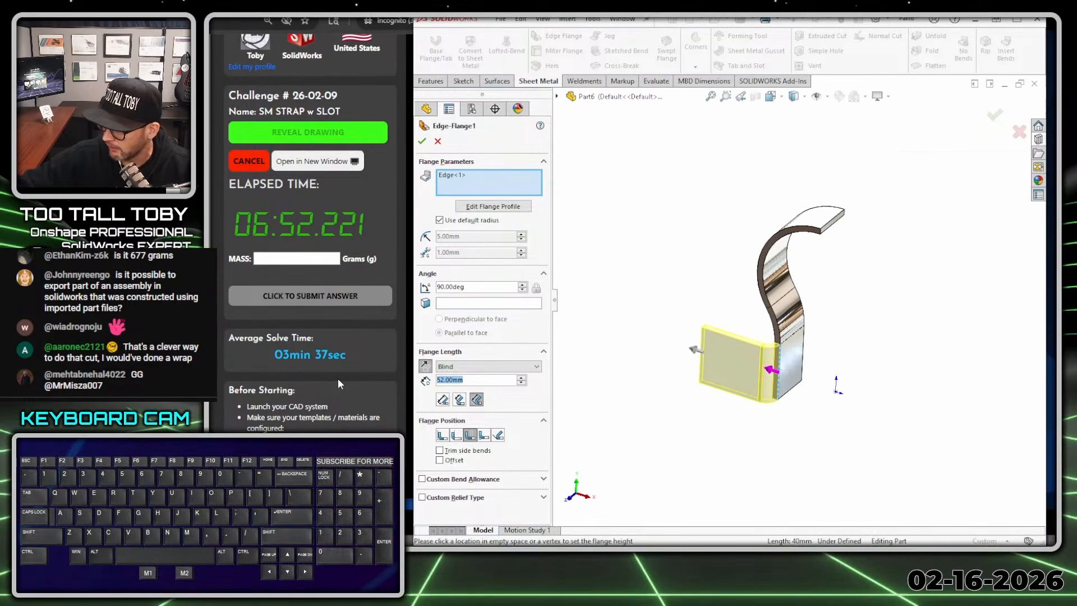
{"action": "type", "text": "40"}
{"action": "key", "text": "Return"}
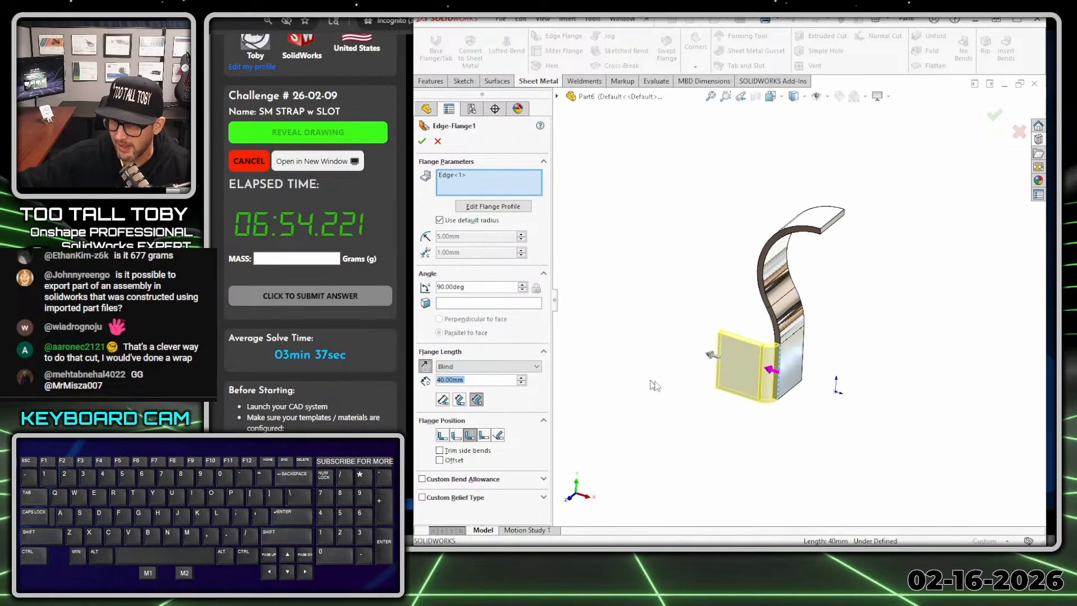
- Compare the edge flange preview with the drawing's top view, checking the flange offset, strap width and inside bend radius
{"action": "scroll", "coordinate": [801, 375], "scroll_direction": "down", "scroll_amount": 3}
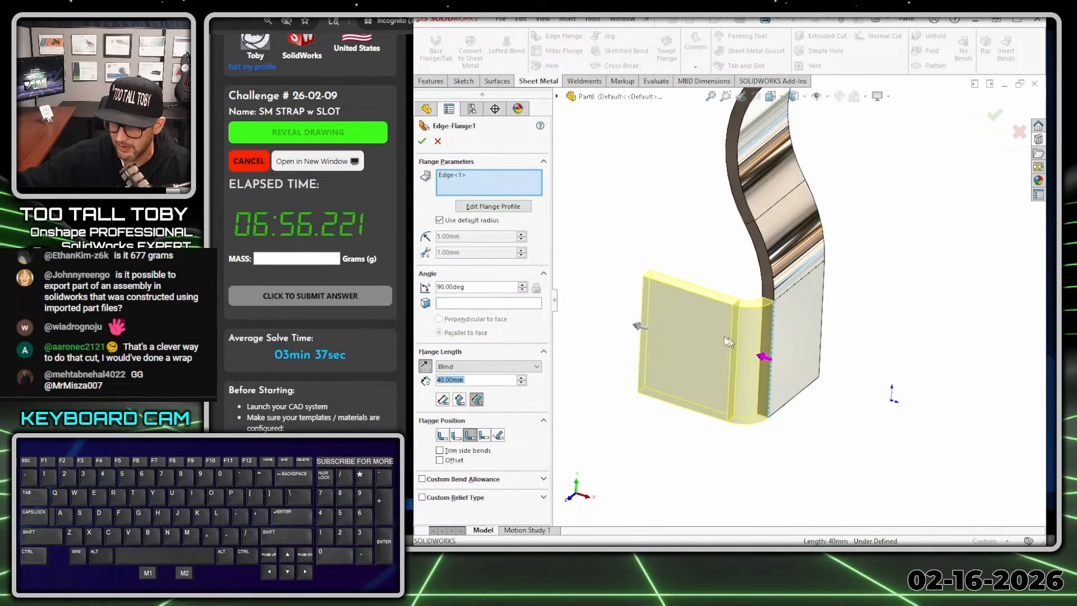
{"action": "middle_click_drag", "start_coordinate": [728, 341], "coordinate": [637, 362]}
{"action": "middle_click_drag", "start_coordinate": [655, 322], "coordinate": [718, 277]}
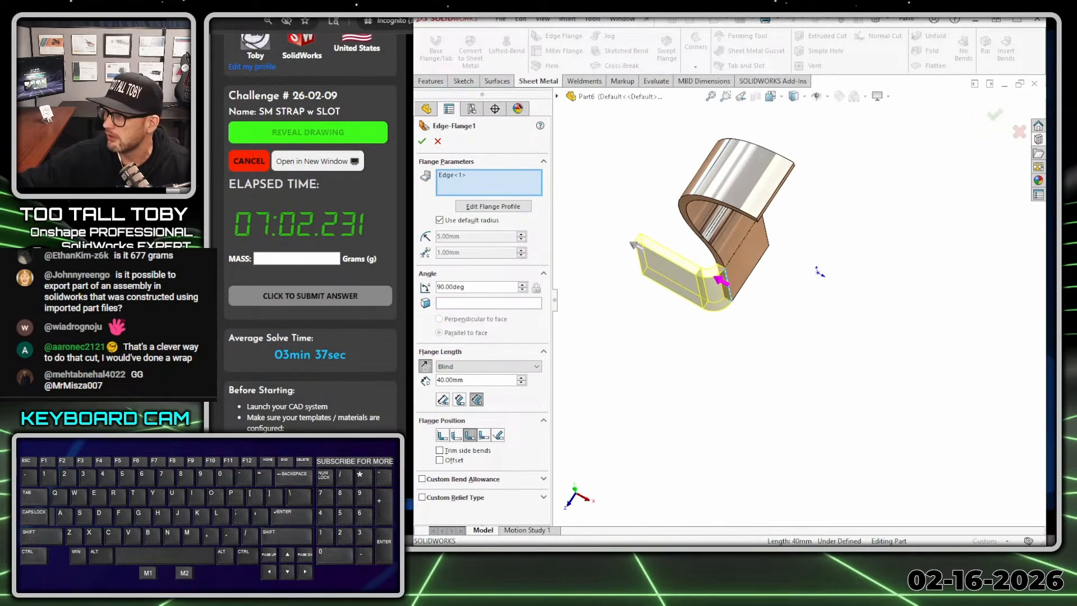
{"action": "mouse_move", "coordinate": [1055, 52]}
{"action": "left_mouse_down"}
{"action": "mouse_move", "coordinate": [578, 50]}
{"action": "mouse_move", "coordinate": [616, 53]}
{"action": "left_mouse_up"}
{"action": "key", "text": "alt+1"}
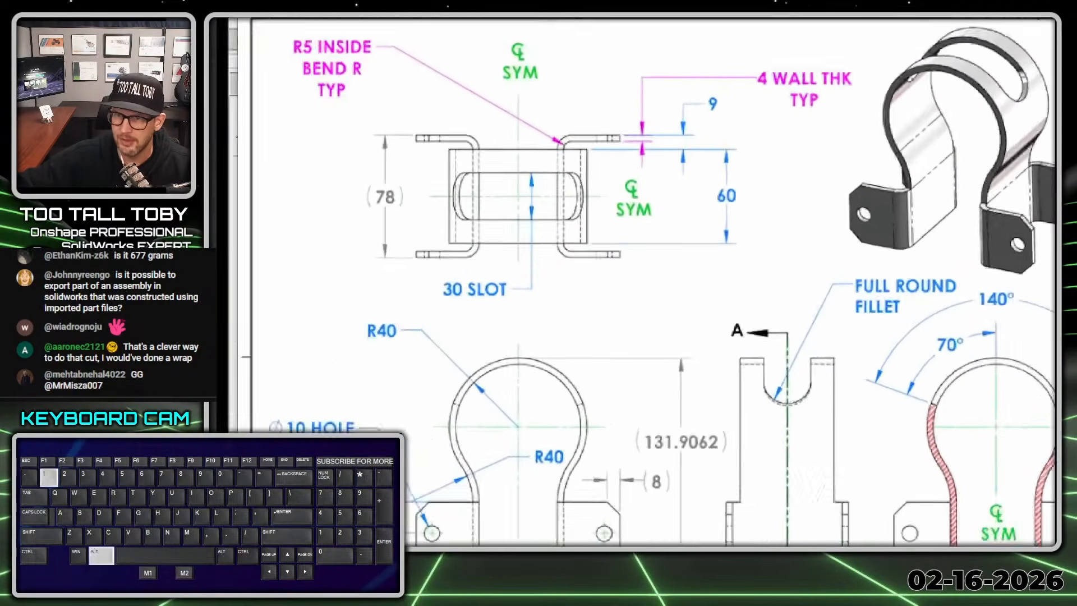
{"action": "left_click", "coordinate": [558, 162]}
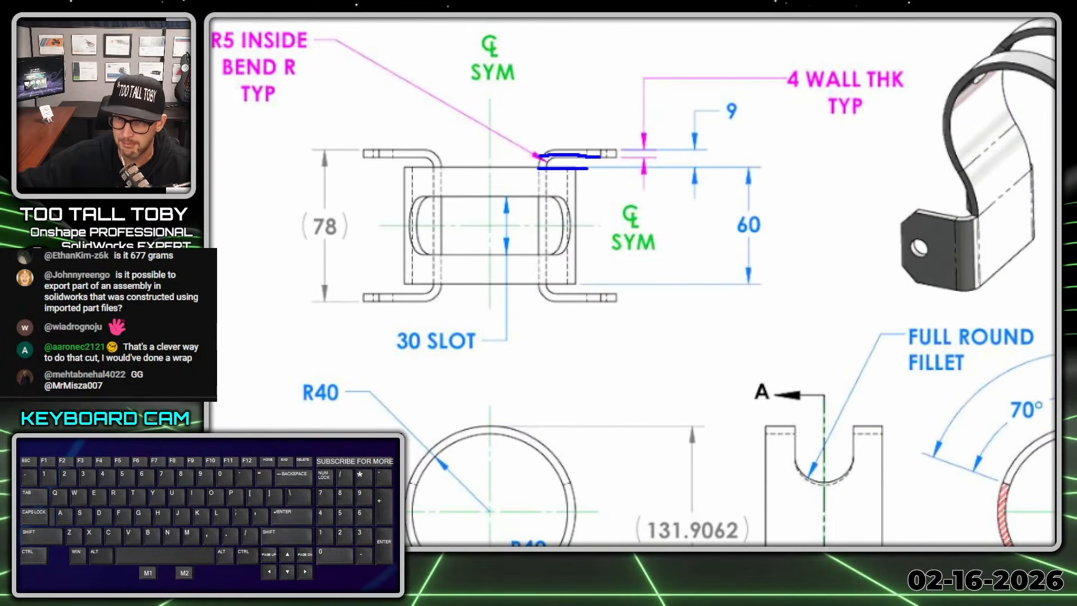
{"action": "left_click_drag", "start_coordinate": [568, 150], "coordinate": [589, 150]}
{"action": "left_click_drag", "start_coordinate": [732, 94], "coordinate": [745, 98]}
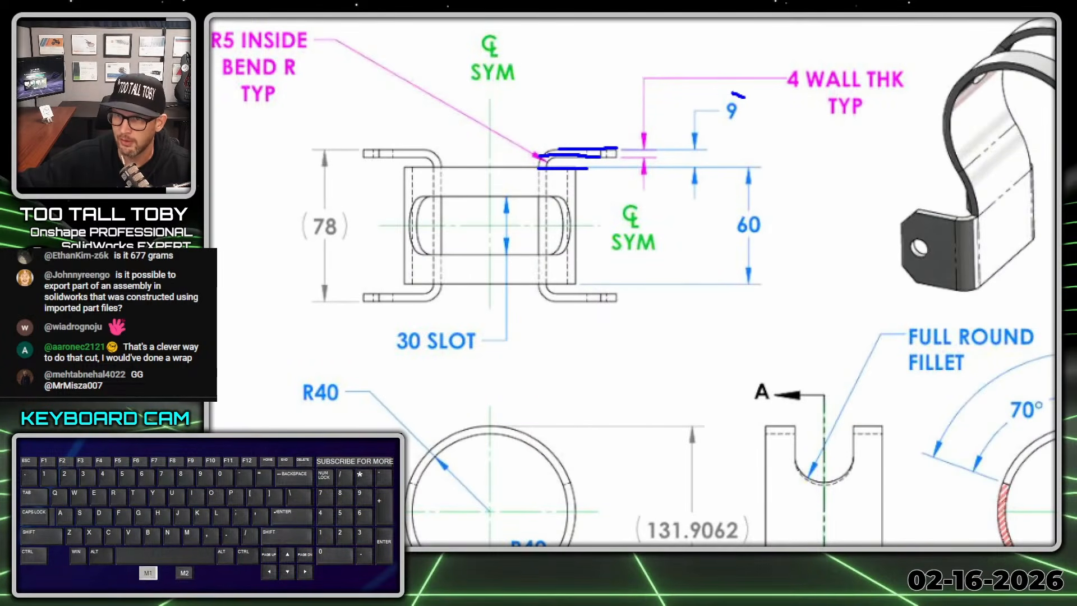
{"action": "left_click_drag", "start_coordinate": [732, 143], "coordinate": [727, 95]}
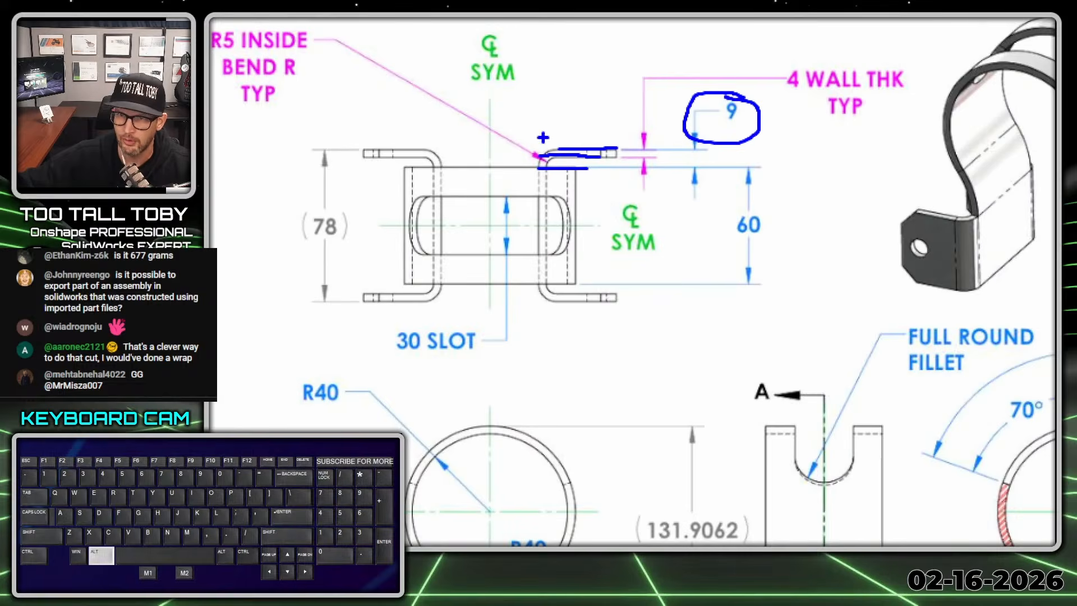
{"action": "mouse_move", "coordinate": [774, 196]}
{"action": "left_mouse_down"}
{"action": "mouse_move", "coordinate": [735, 202]}
{"action": "mouse_move", "coordinate": [797, 188]}
{"action": "left_mouse_up"}
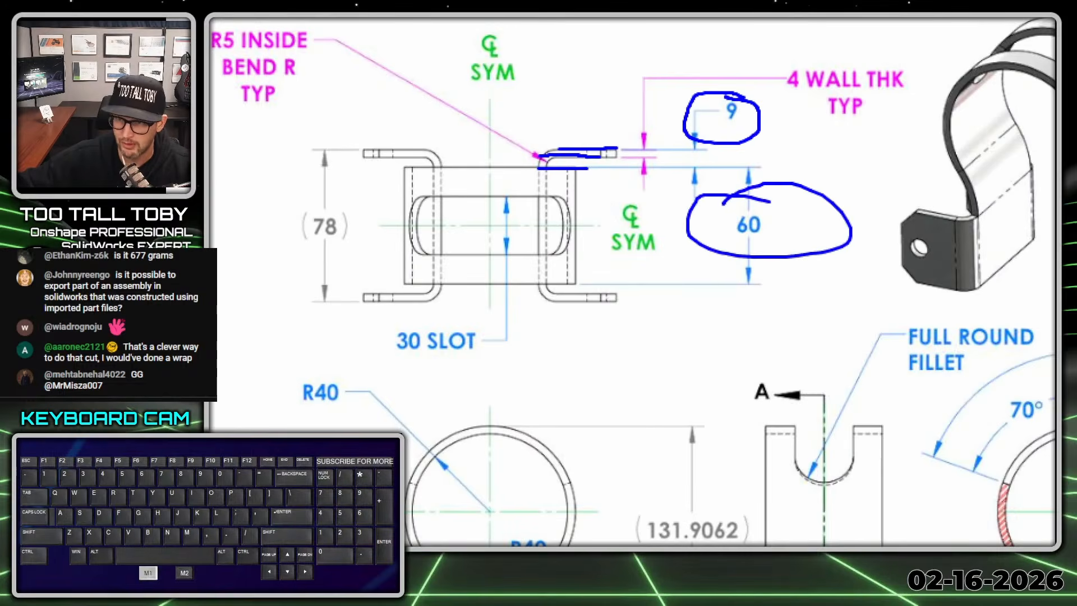
{"action": "key", "text": "alt+1"}
{"action": "left_click_drag", "start_coordinate": [582, 51], "coordinate": [1055, 50]}
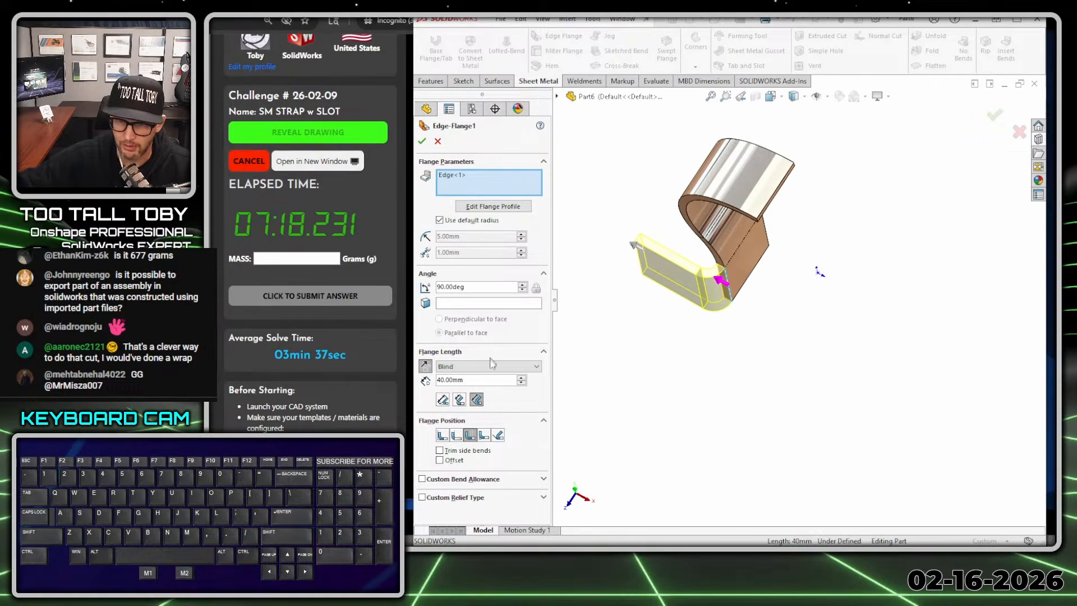
- Compare the available flange positions from the flange's edge-on view, ending on Bend Outside
{"action": "middle_click_drag", "start_coordinate": [722, 275], "coordinate": [599, 359]}
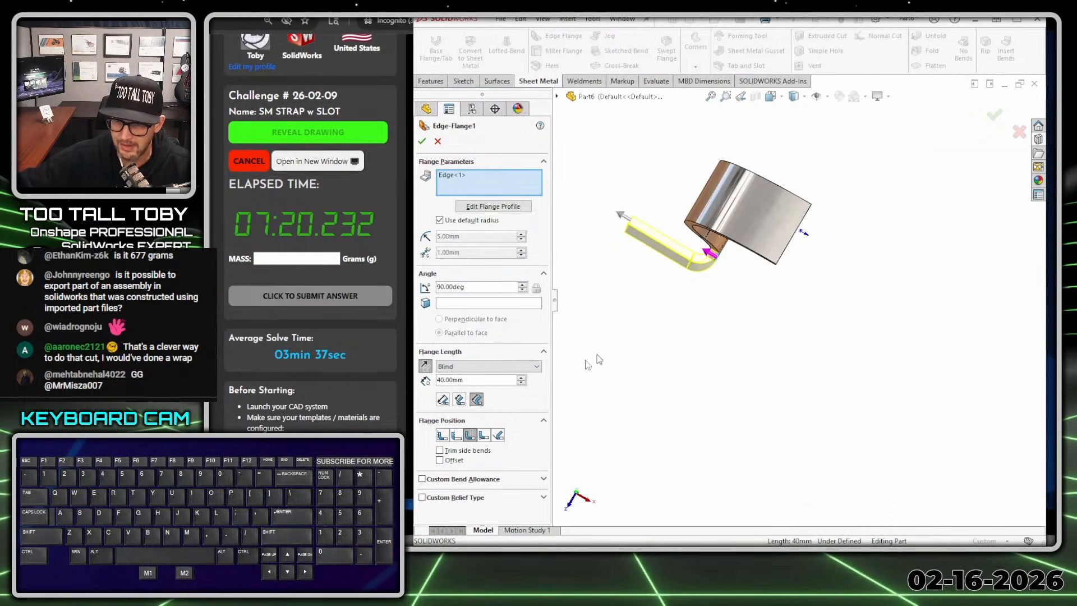
{"action": "left_click", "coordinate": [443, 437]}
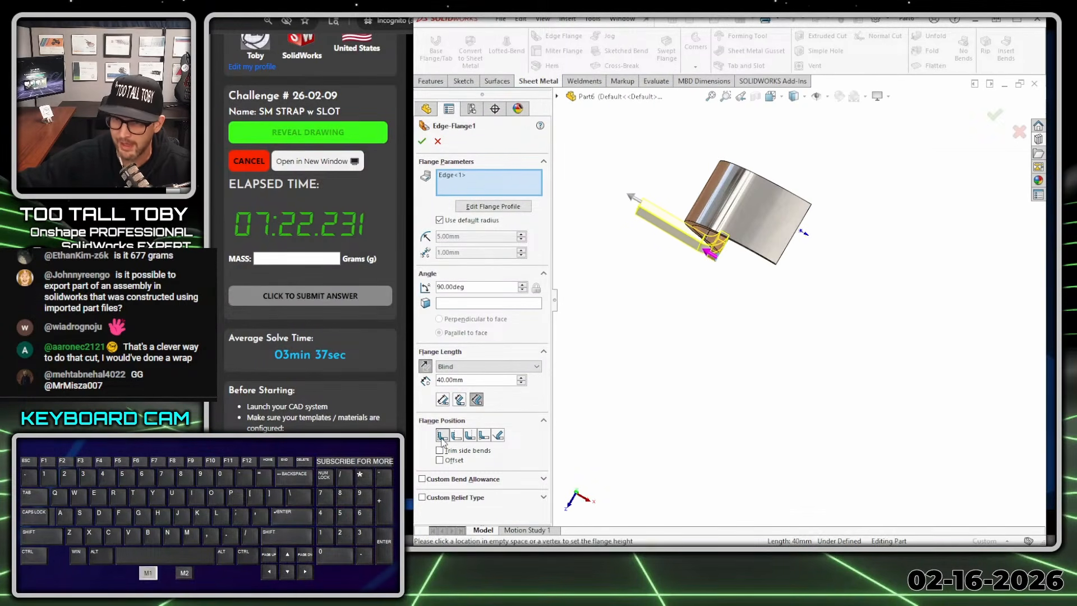
{"action": "left_click", "coordinate": [457, 436]}
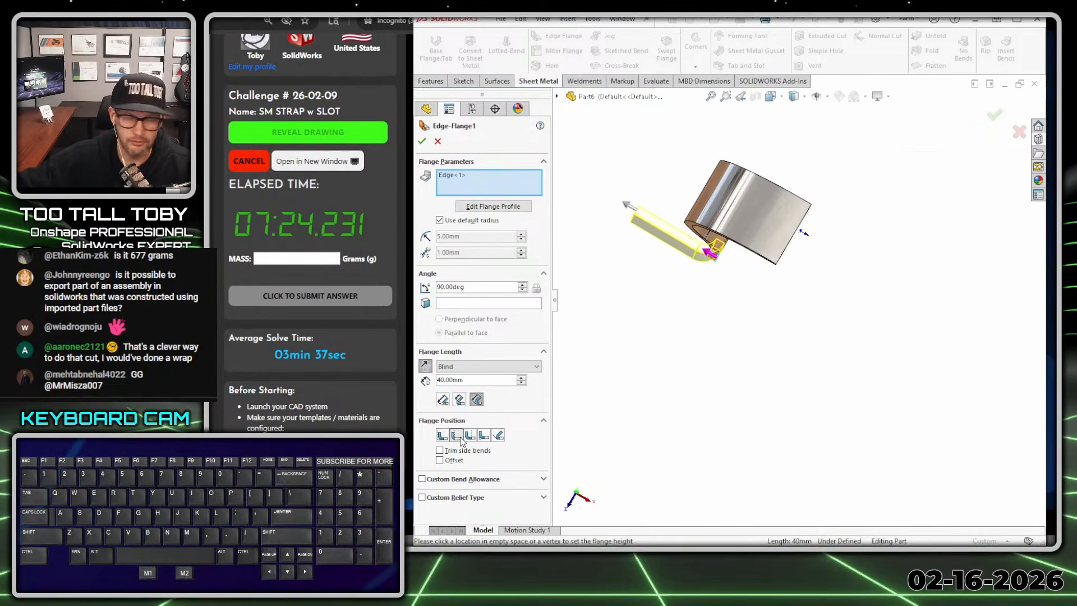
{"action": "left_click", "coordinate": [470, 437]}
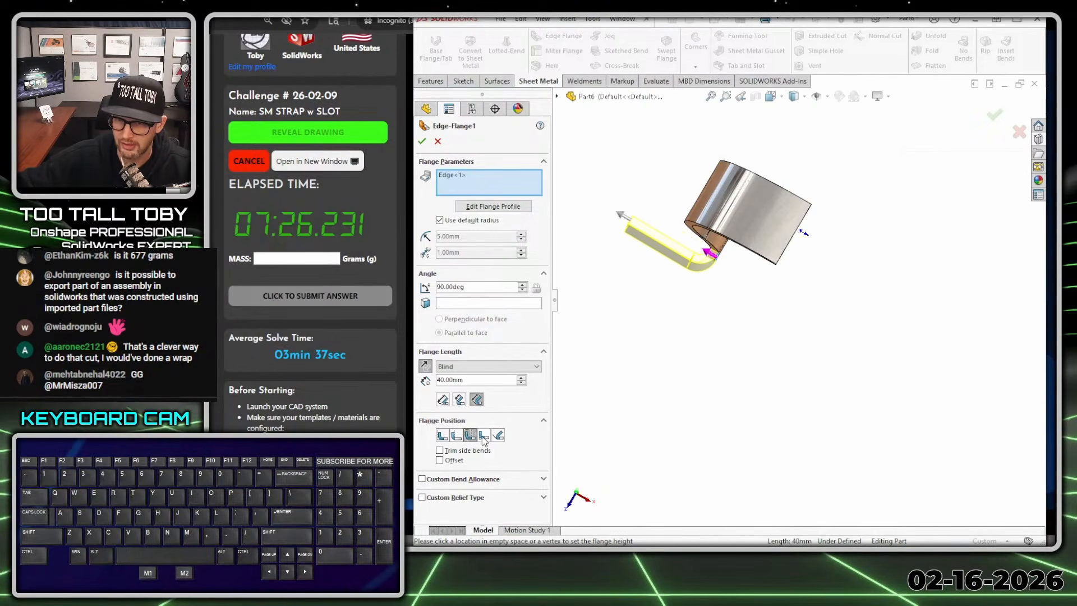
{"action": "left_click", "coordinate": [484, 441]}
{"action": "left_click", "coordinate": [469, 440]}
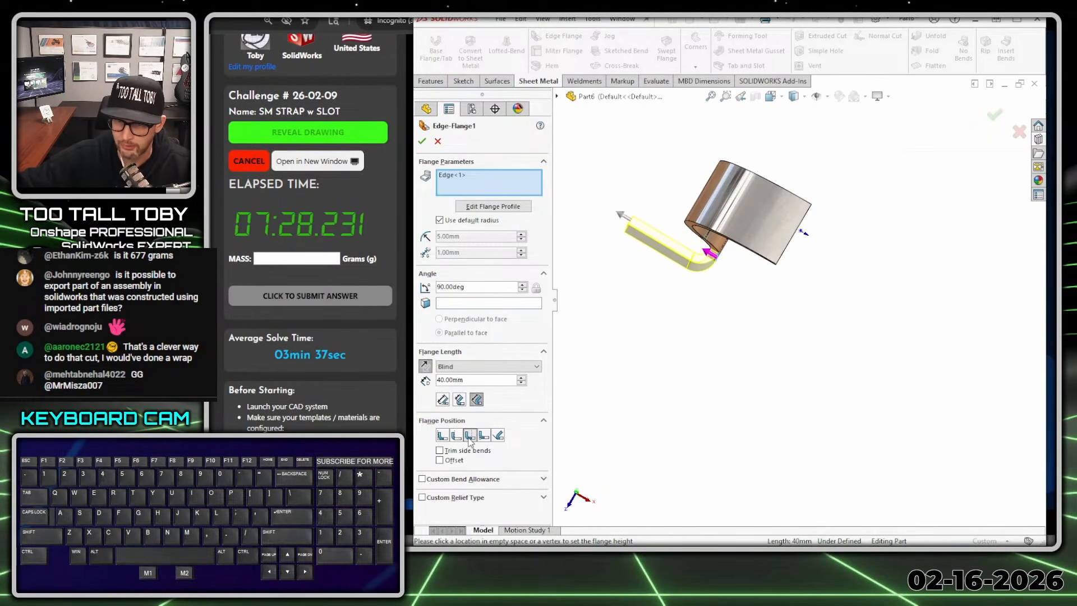
- Check where the bend starts relative to the strap's edge and accept the edge flange
{"action": "key", "text": "alt+1"}
{"action": "left_click", "coordinate": [694, 245]}
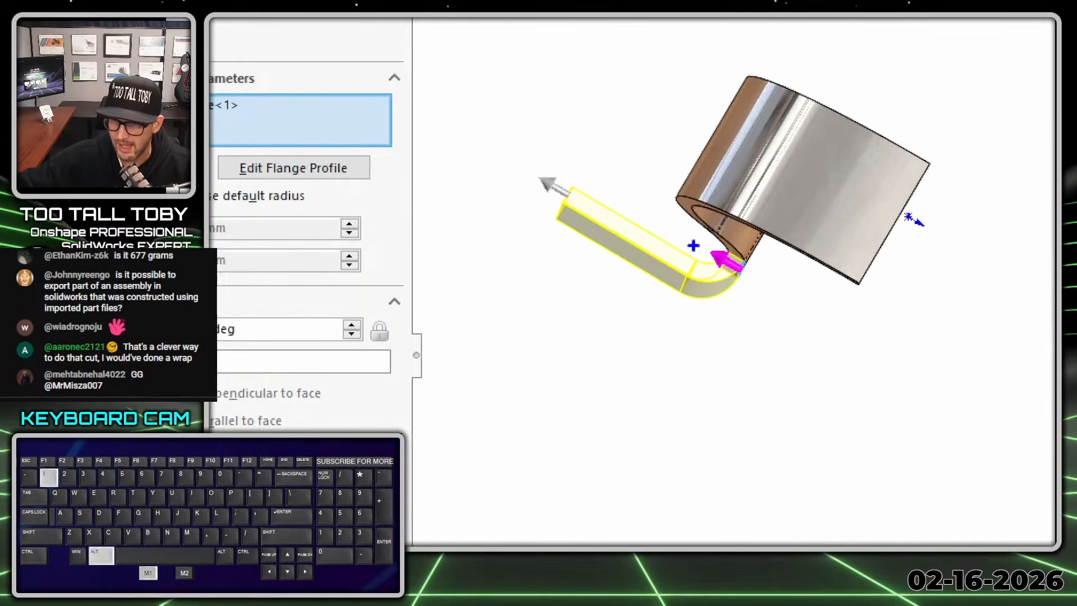
{"action": "left_click_drag", "start_coordinate": [748, 260], "coordinate": [799, 292], "text": "ctrl+shift"}
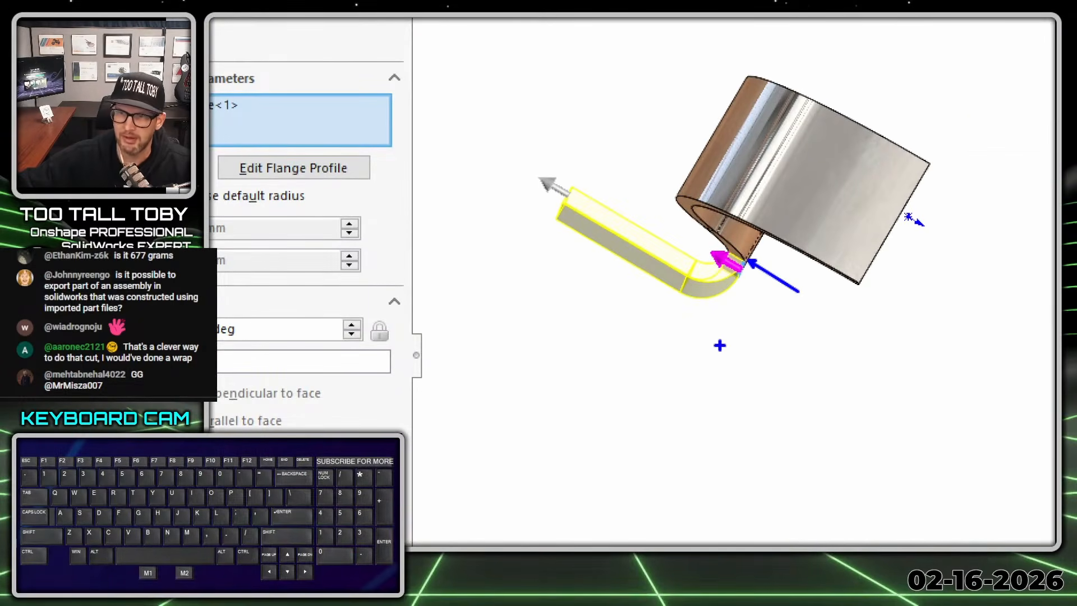
{"action": "key", "text": "alt+1"}
{"action": "mouse_move", "coordinate": [718, 305]}
{"action": "middle_mouse_down"}
{"action": "mouse_move", "coordinate": [685, 312]}
{"action": "mouse_move", "coordinate": [686, 233]}
{"action": "middle_mouse_up"}
{"action": "scroll", "coordinate": [681, 397], "scroll_direction": "up", "scroll_amount": 2}
{"action": "scroll", "coordinate": [681, 393], "scroll_direction": "down", "scroll_amount": 3}
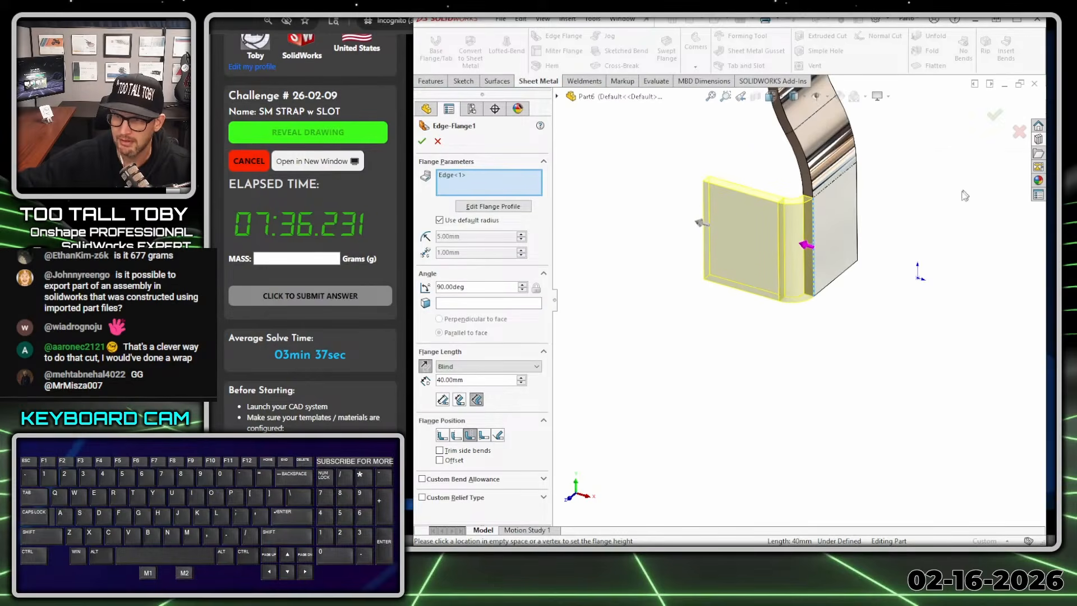
{"action": "left_click", "coordinate": [994, 115]}
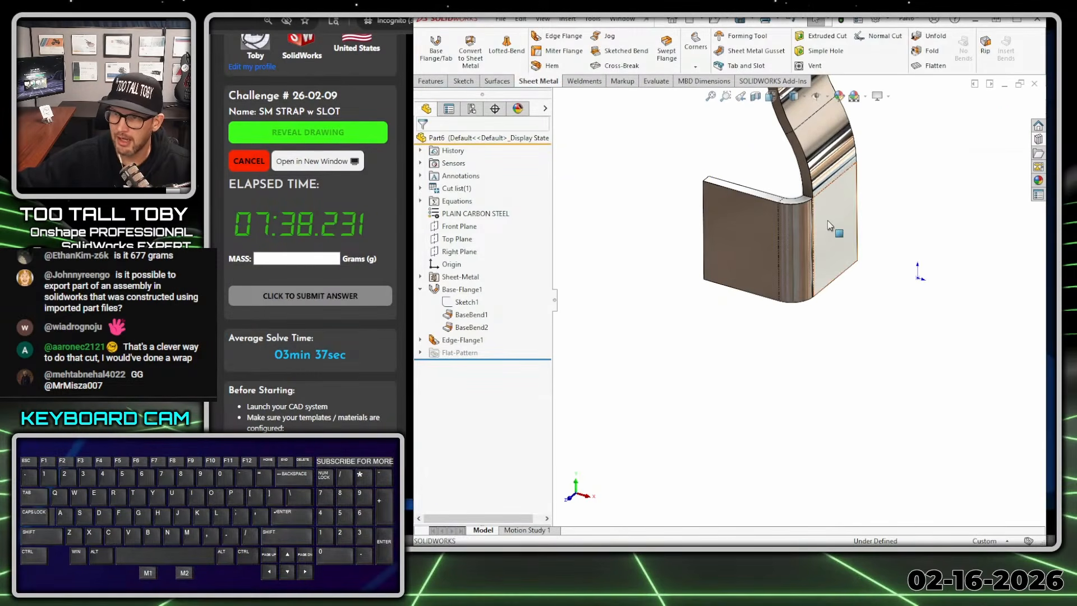
- Measure the normal distance between the straight leg's inner face and the edge flange's free end face
{"action": "left_click", "coordinate": [817, 241]}
{"action": "middle_click_drag", "start_coordinate": [766, 241], "coordinate": [796, 283]}
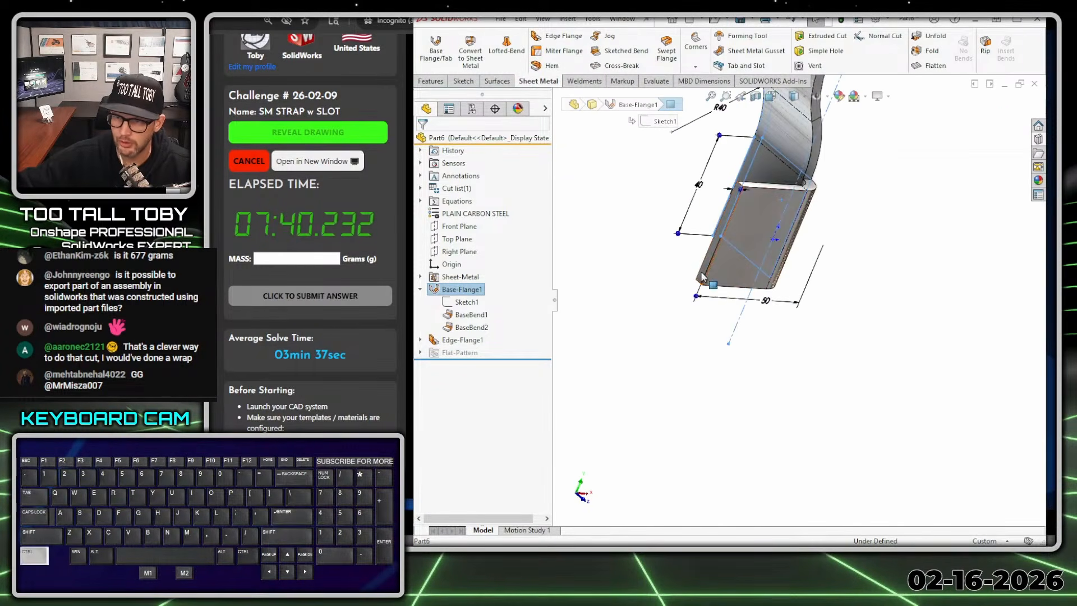
{"action": "left_click", "coordinate": [703, 276], "text": "ctrl"}
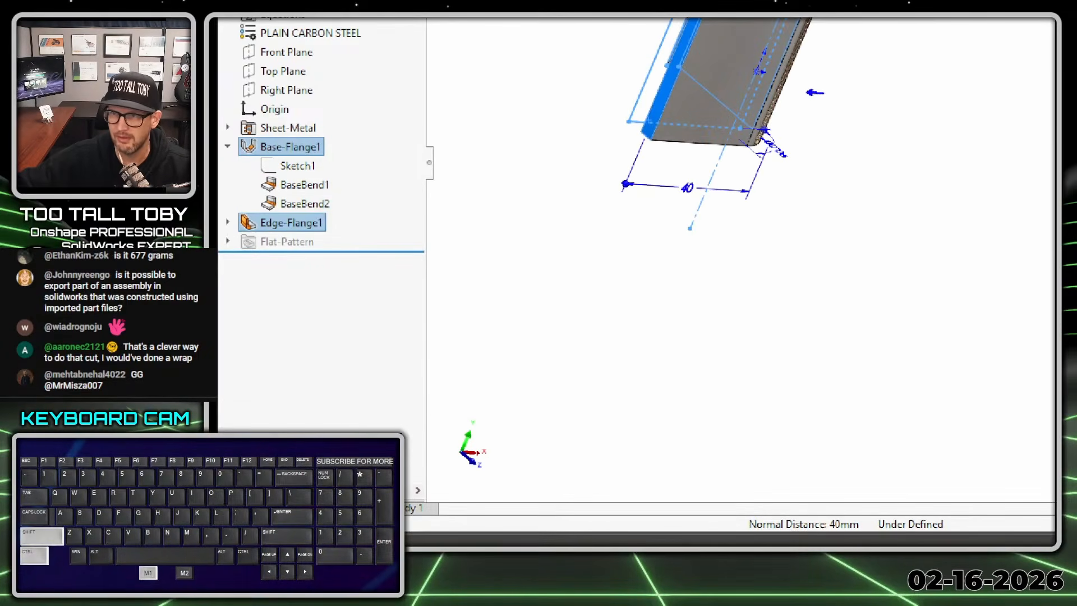
{"action": "left_click_drag", "start_coordinate": [640, 84], "coordinate": [519, 32], "text": "ctrl+shift"}
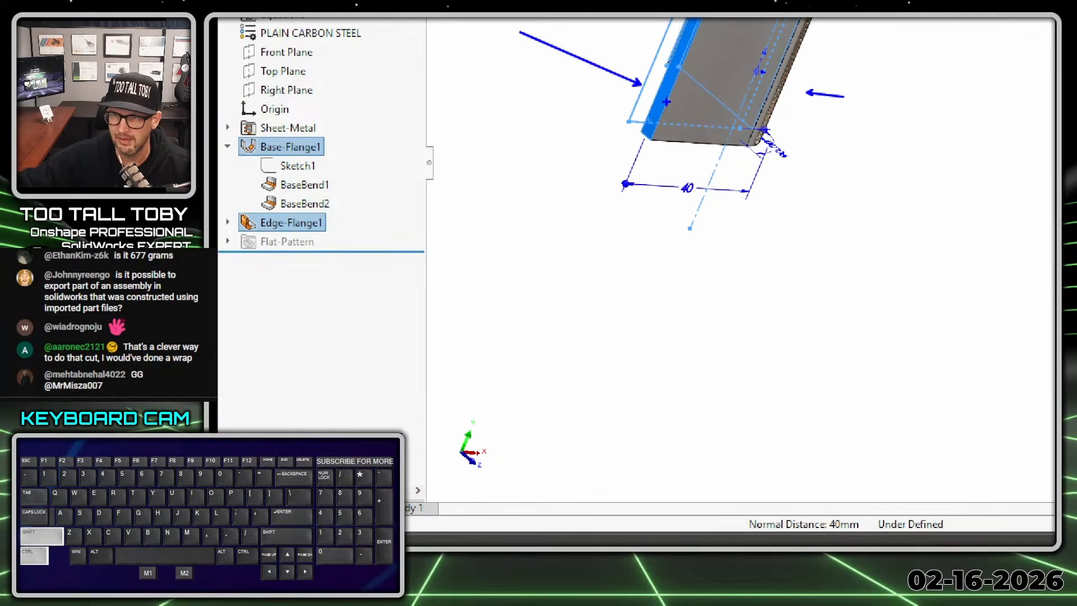
{"action": "left_click_drag", "start_coordinate": [661, 102], "coordinate": [477, 85], "text": "ctrl+shift"}
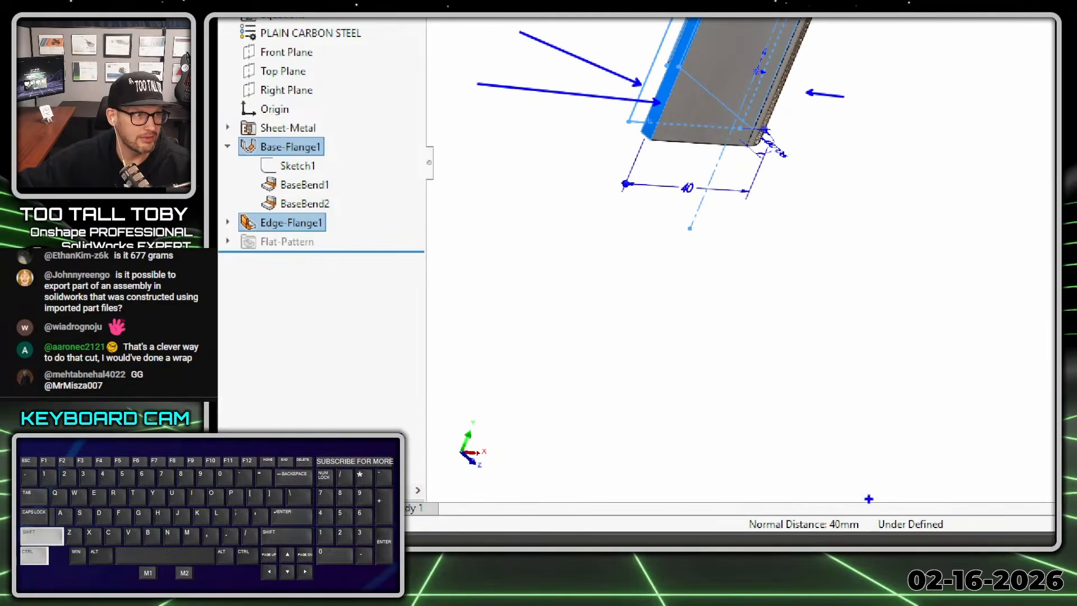
{"action": "left_click_drag", "start_coordinate": [860, 502], "coordinate": [916, 405], "text": "ctrl"}
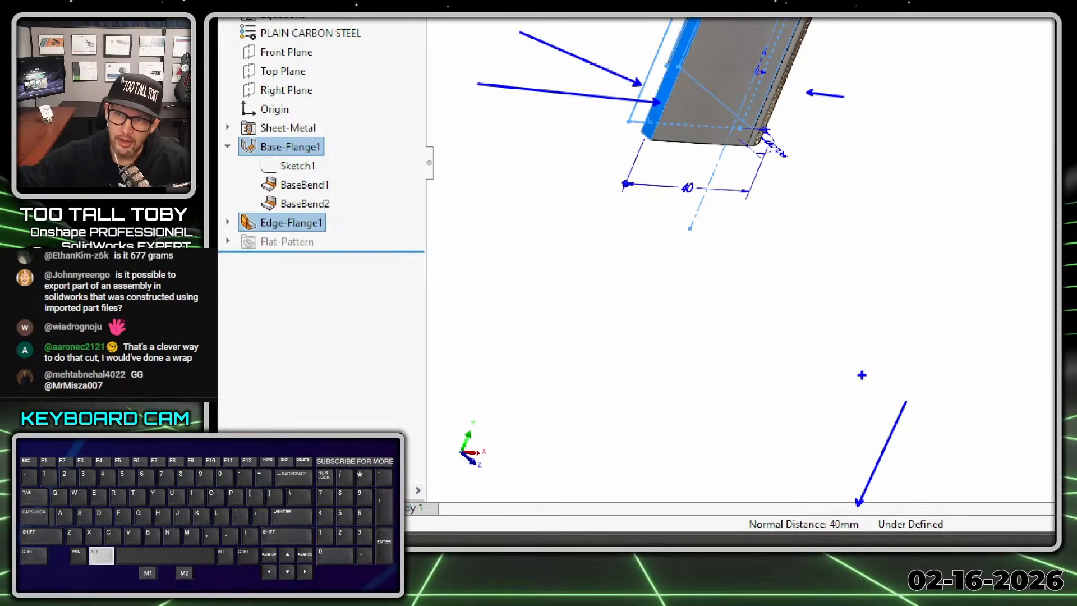
{"action": "key", "text": "alt+1"}
{"action": "left_click", "coordinate": [842, 355]}
{"action": "scroll", "coordinate": [836, 281], "scroll_direction": "up", "scroll_amount": 3}
{"action": "scroll", "coordinate": [834, 221], "scroll_direction": "down", "scroll_amount": 2}
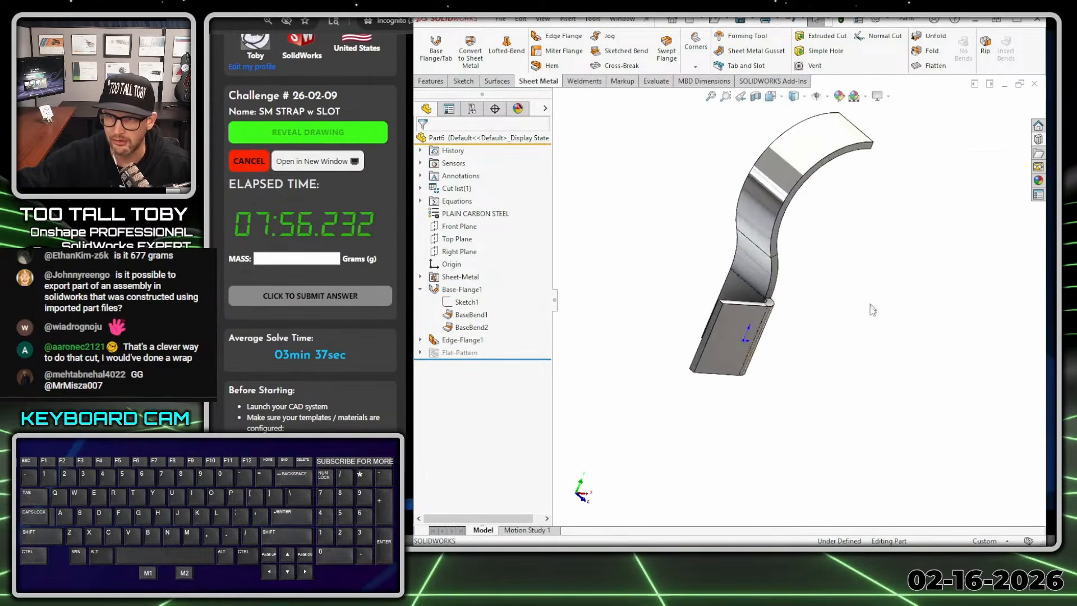
- Open a new sketch on the edge flange's large front face and view it straight on
{"action": "middle_click_drag", "start_coordinate": [872, 310], "coordinate": [845, 292]}
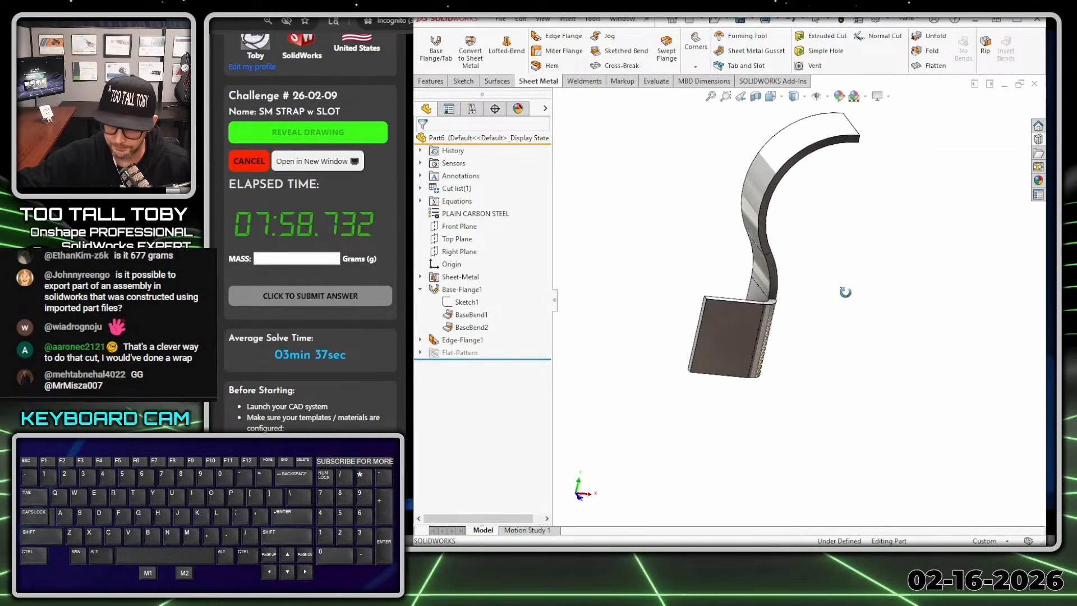
{"action": "left_click", "coordinate": [709, 336]}
{"action": "left_click", "coordinate": [761, 307]}
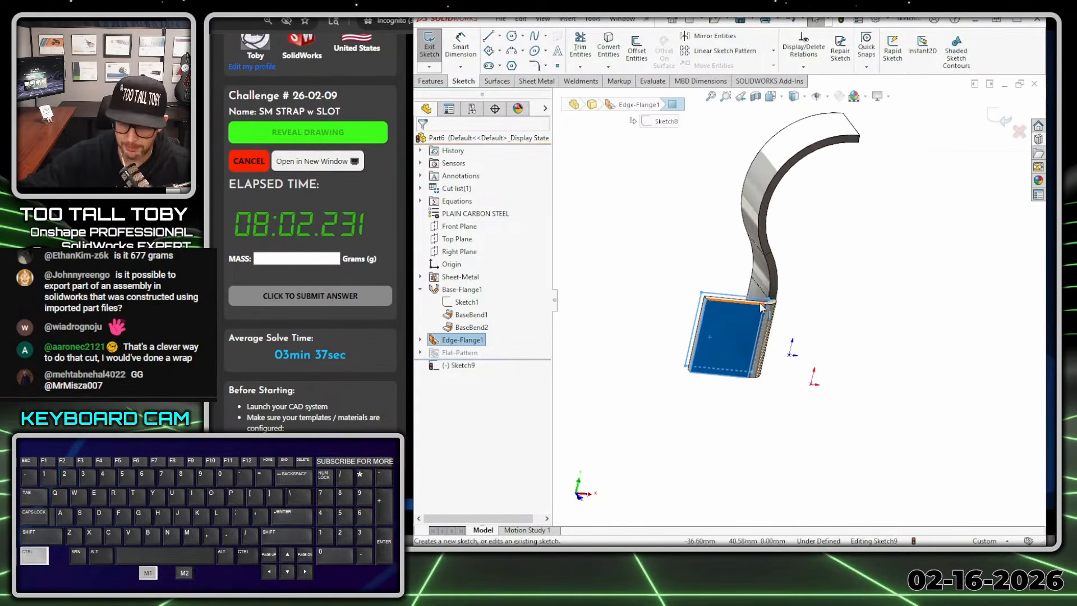
{"action": "key", "text": "ctrl+8"}
{"action": "scroll", "coordinate": [757, 498], "scroll_direction": "down", "scroll_amount": 5}
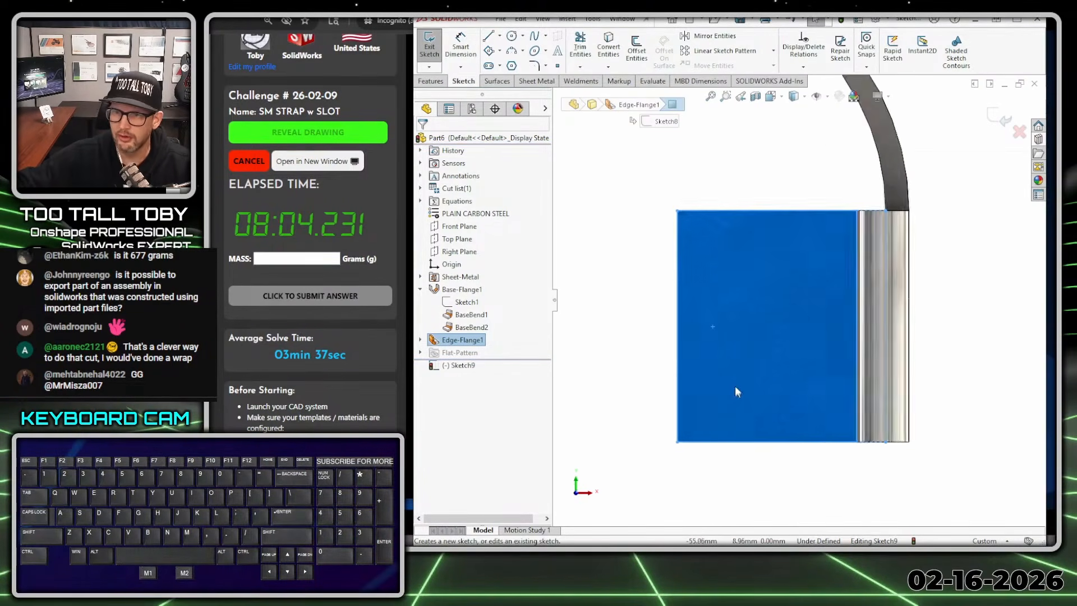
- Draw construction lines from the flange's lower free corner: 10 mm along the lower edge, and 20 mm vertically upward
{"action": "key", "text": "s"}
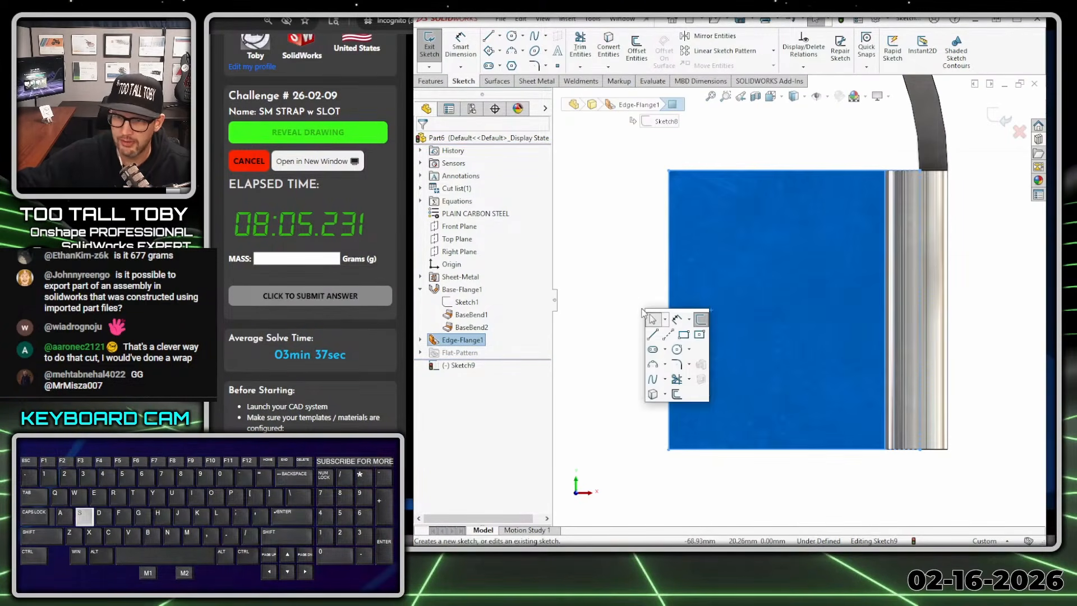
{"action": "left_click", "coordinate": [669, 335]}
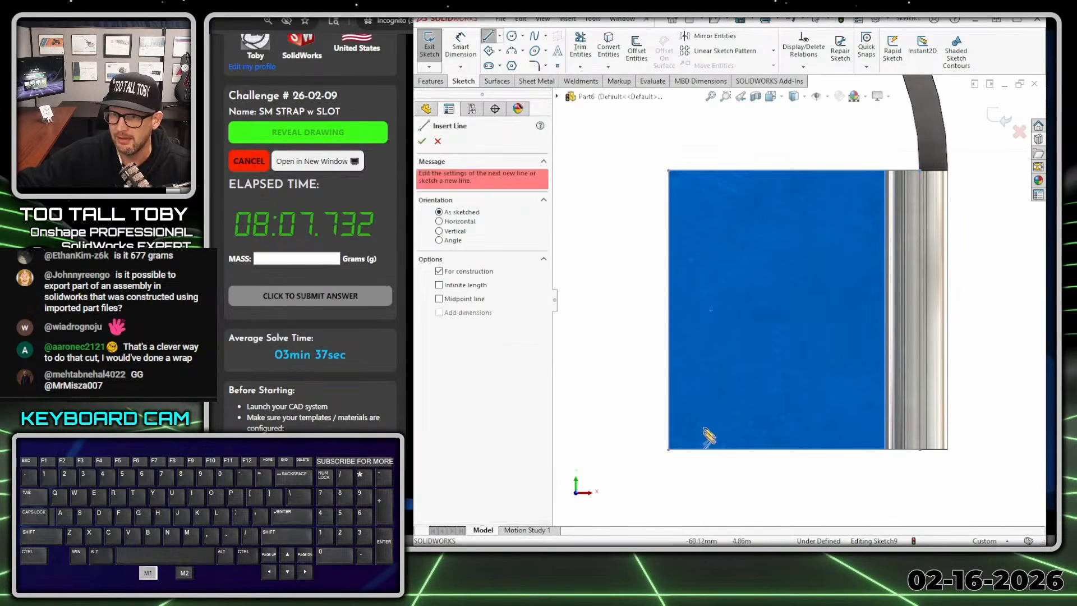
{"action": "left_click", "coordinate": [668, 449]}
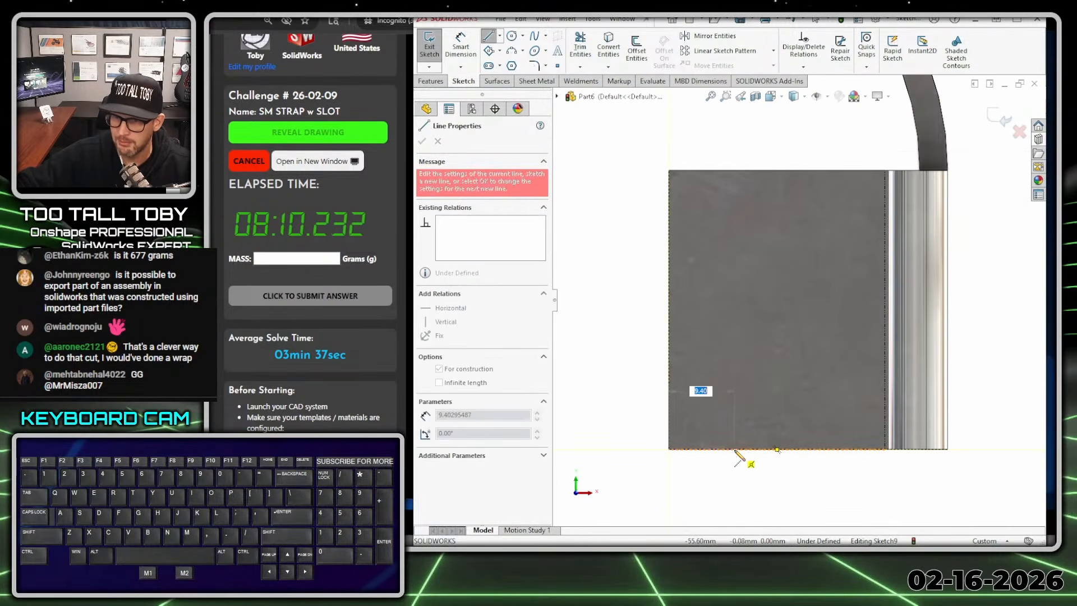
{"action": "type", "text": "10"}
{"action": "key", "text": "Return"}
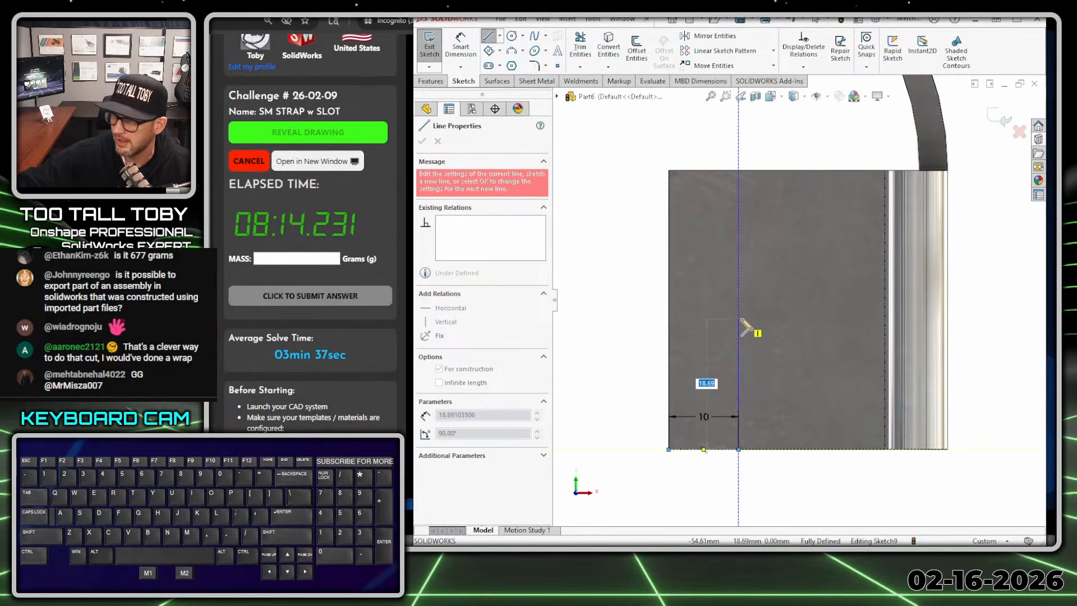
{"action": "type", "text": "20"}
{"action": "key", "text": "Return"}
{"action": "key", "text": "Escape"}
{"action": "key", "text": "Escape"}
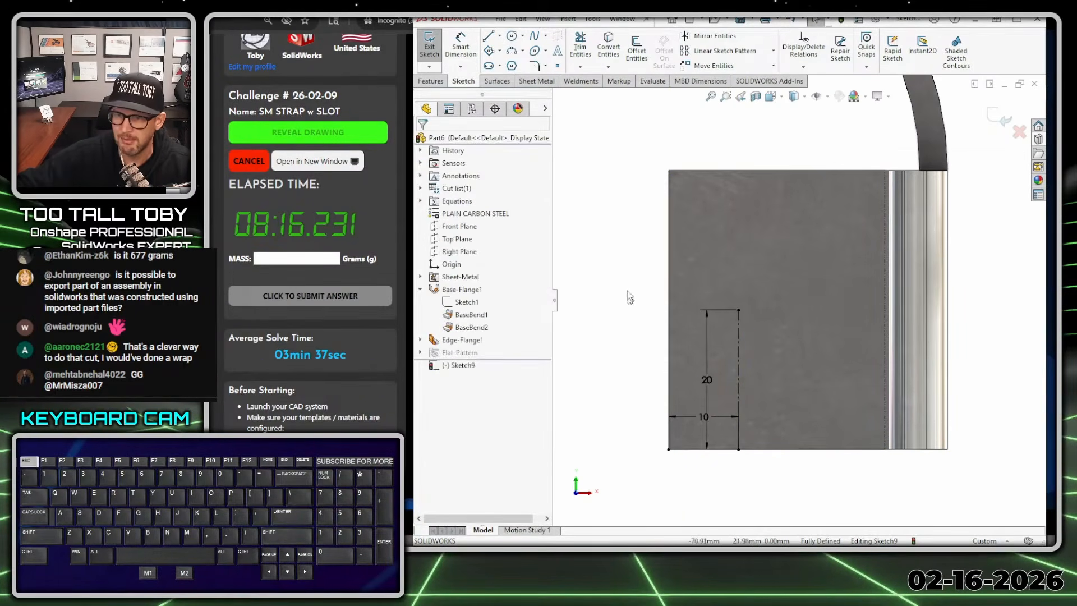
- Sketch a 10 mm diameter circle centred on the upper end of the vertical construction line
{"action": "key", "text": "s"}
{"action": "left_click", "coordinate": [660, 326]}
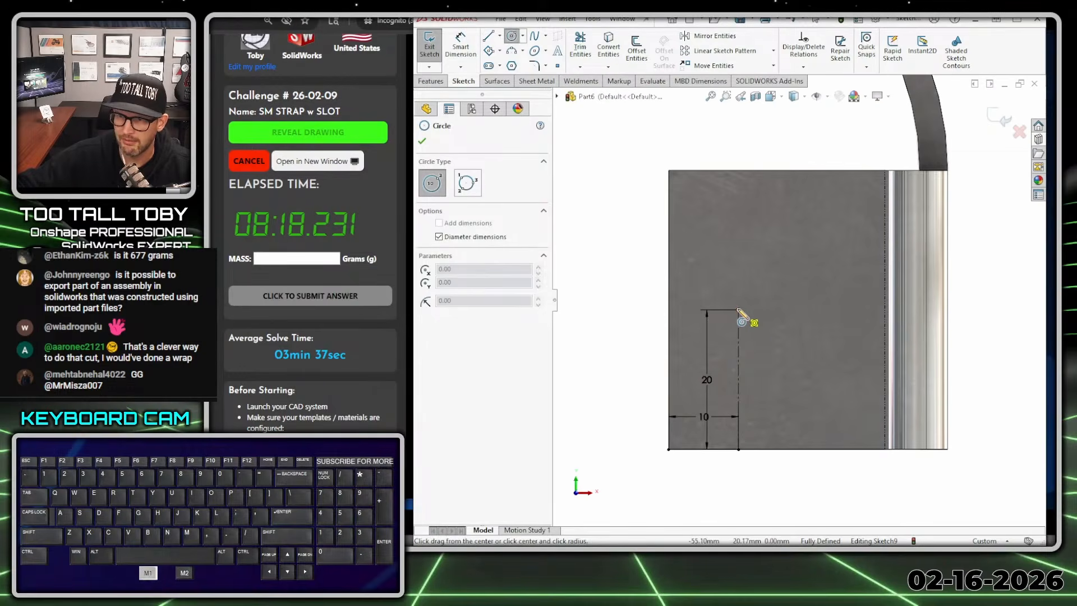
{"action": "left_click", "coordinate": [739, 310]}
{"action": "type", "text": "10"}
{"action": "key", "text": "Return"}
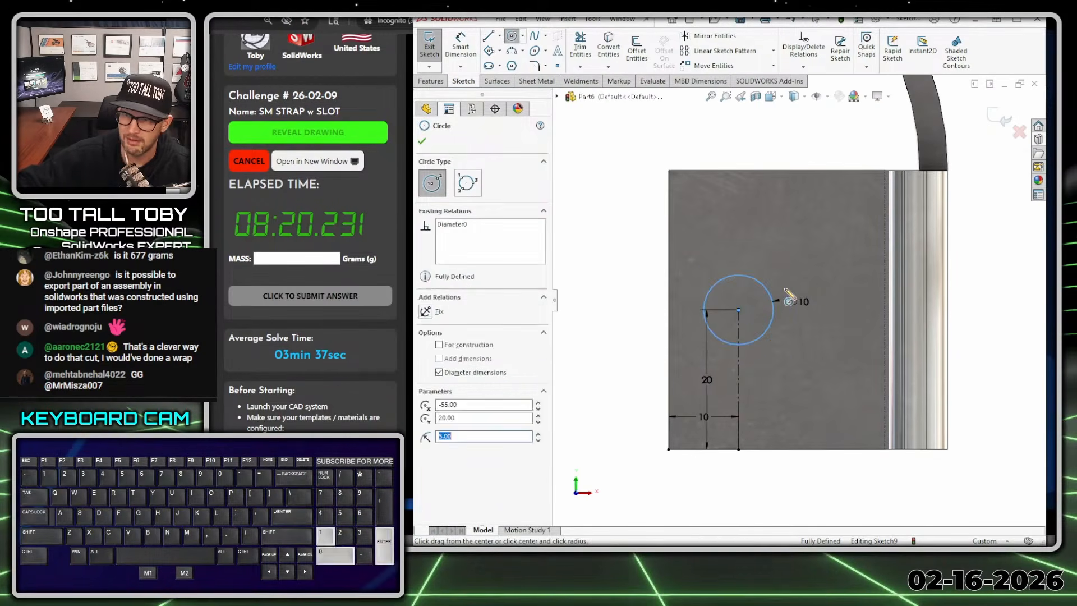
{"action": "key", "text": "Escape"}
- Cut the 10 mm circle through all from the edge flange face to make the hole
{"action": "scroll", "coordinate": [769, 345], "scroll_direction": "up", "scroll_amount": 5}
{"action": "middle_click_drag", "start_coordinate": [747, 328], "coordinate": [632, 284]}
{"action": "key", "text": "s"}
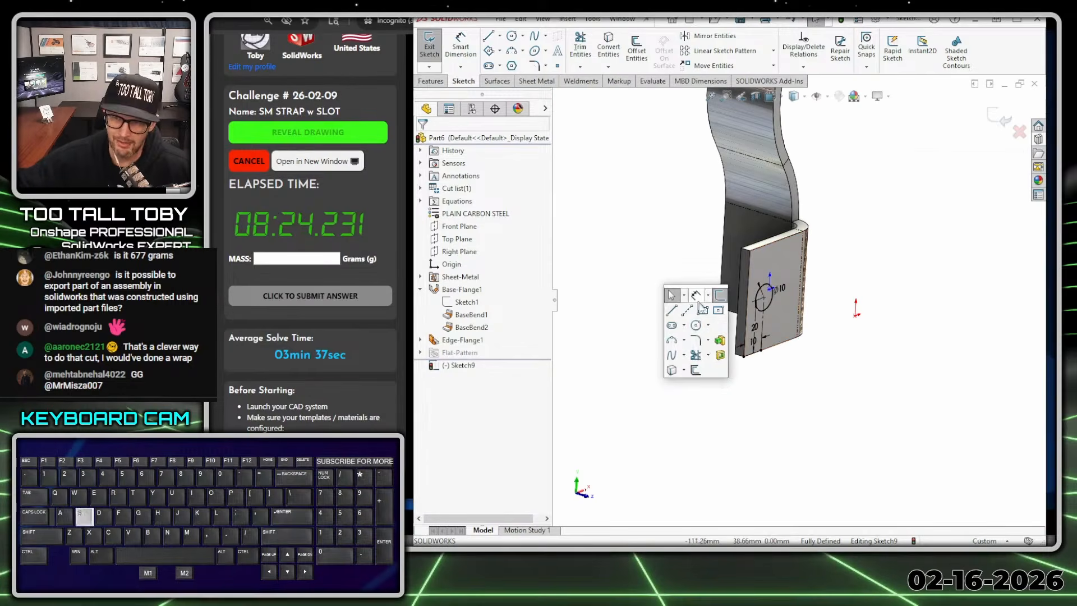
{"action": "left_click", "coordinate": [700, 297]}
{"action": "right_click", "coordinate": [628, 213]}
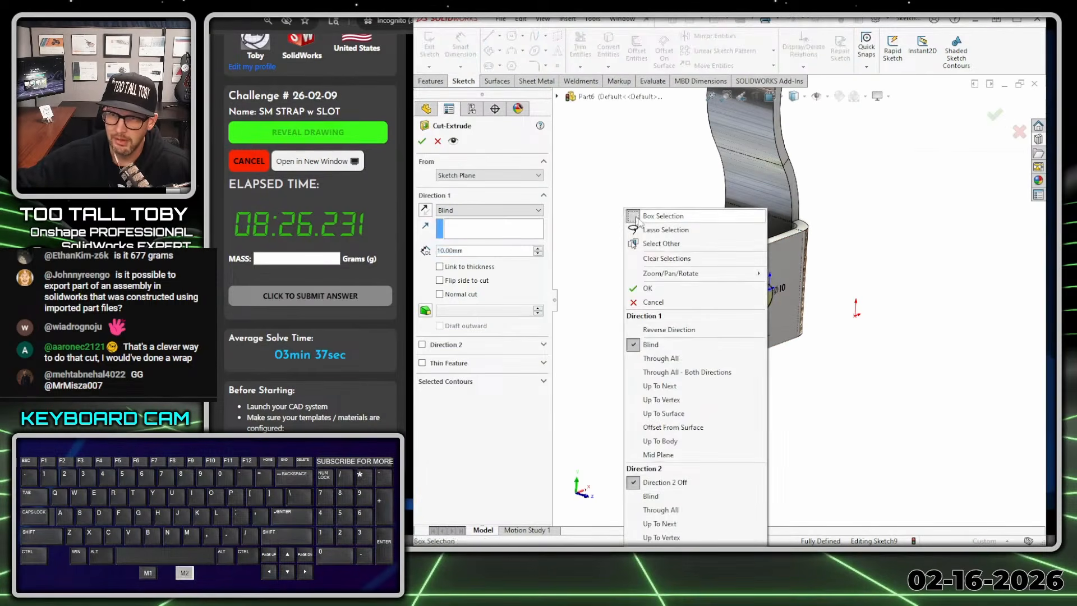
{"action": "left_click", "coordinate": [669, 360]}
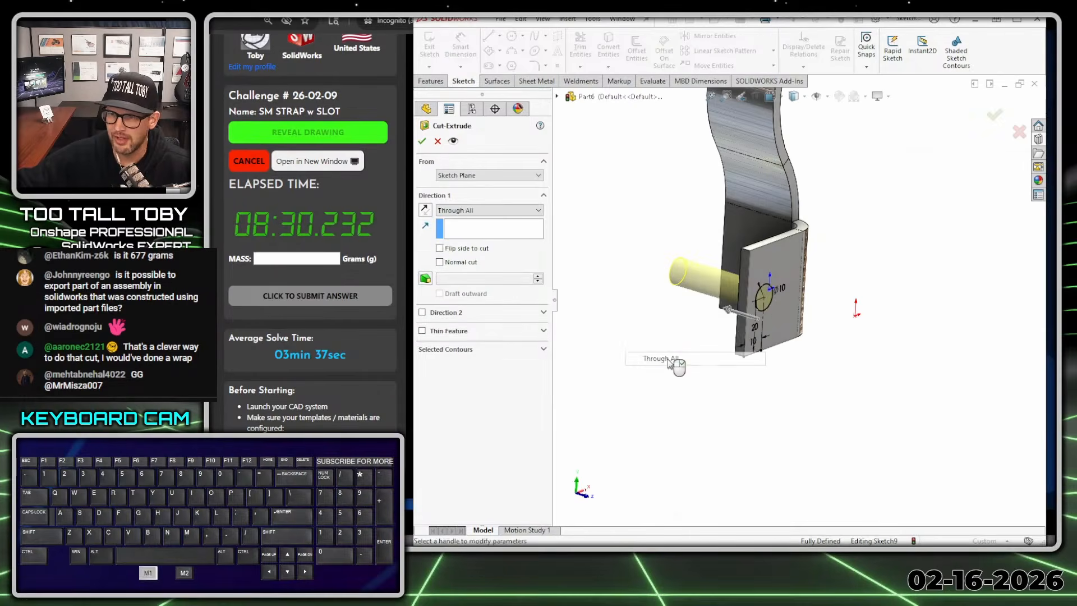
{"action": "right_click", "coordinate": [676, 365]}
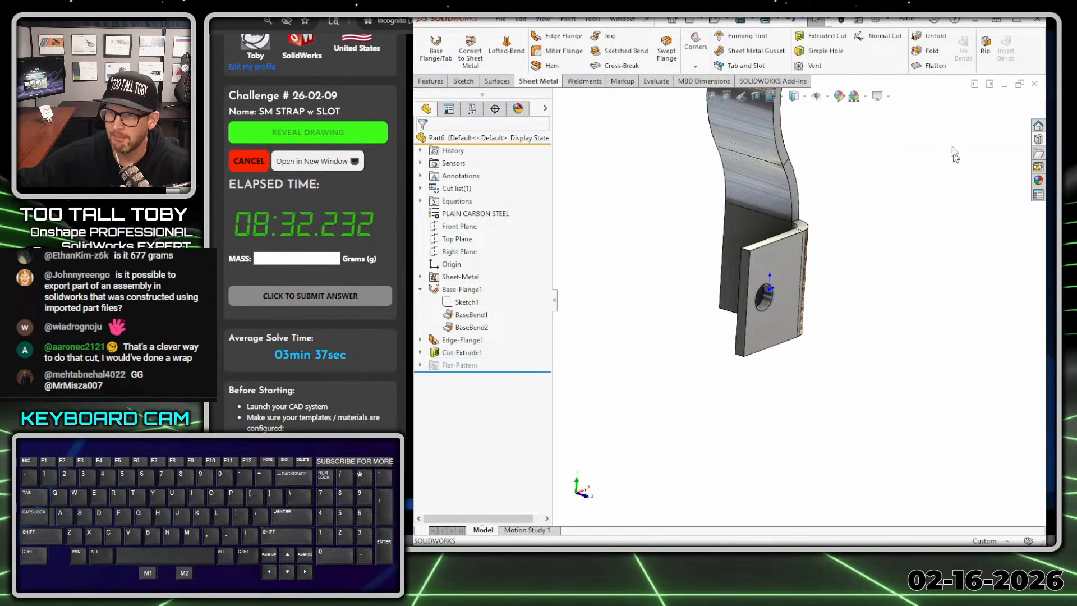
- Chamfer the edge flange's two free corners by 8 mm with the Break Corner command
{"action": "left_click", "coordinate": [696, 50]}
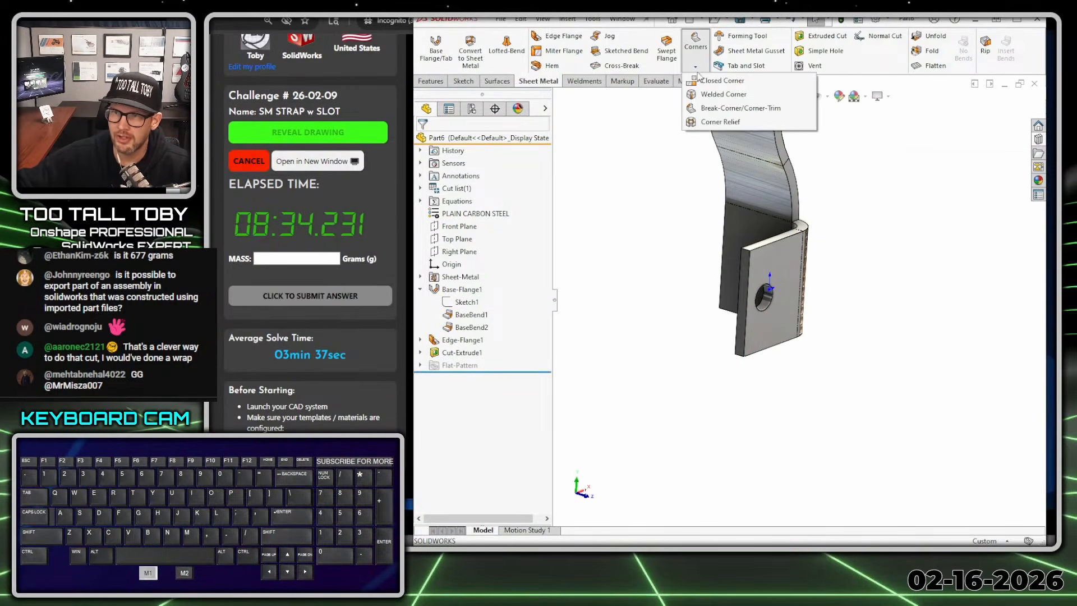
{"action": "left_click", "coordinate": [714, 109]}
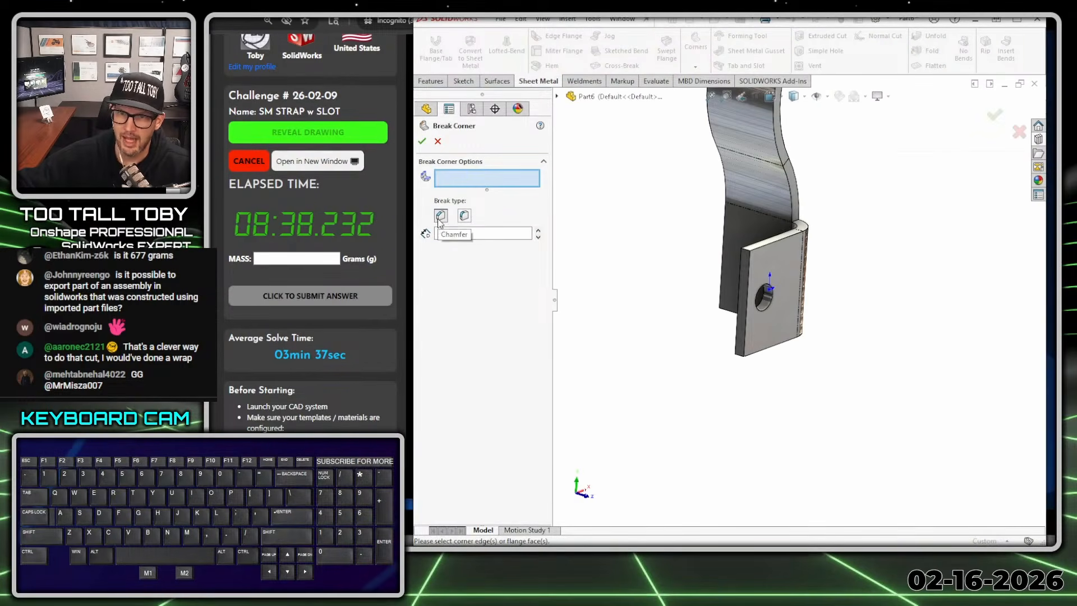
{"action": "left_click", "coordinate": [441, 215]}
{"action": "type", "text": "8.00mm"}
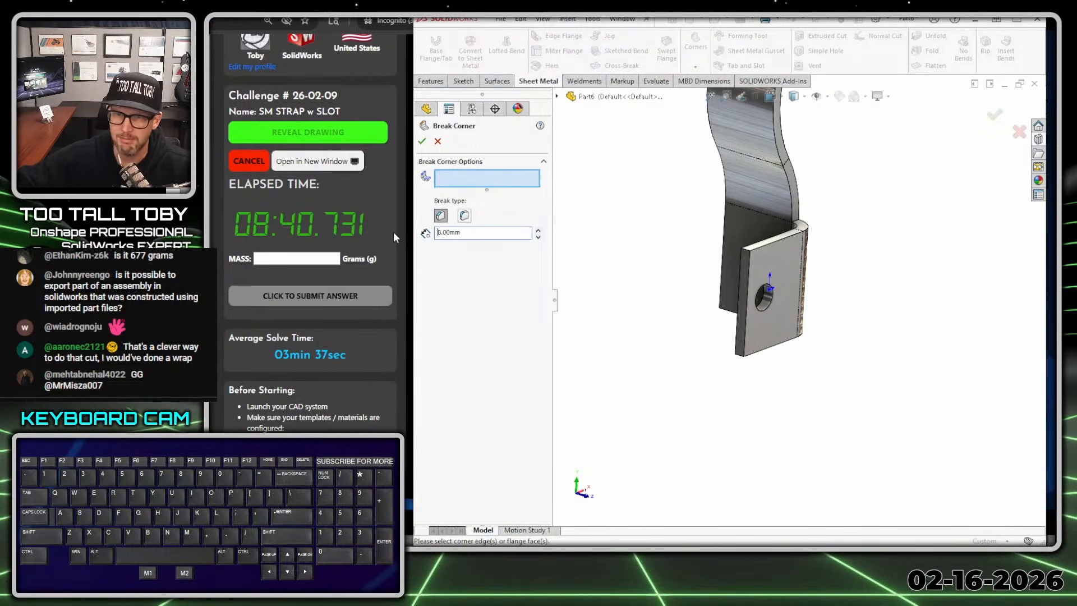
{"action": "key", "text": "Return"}
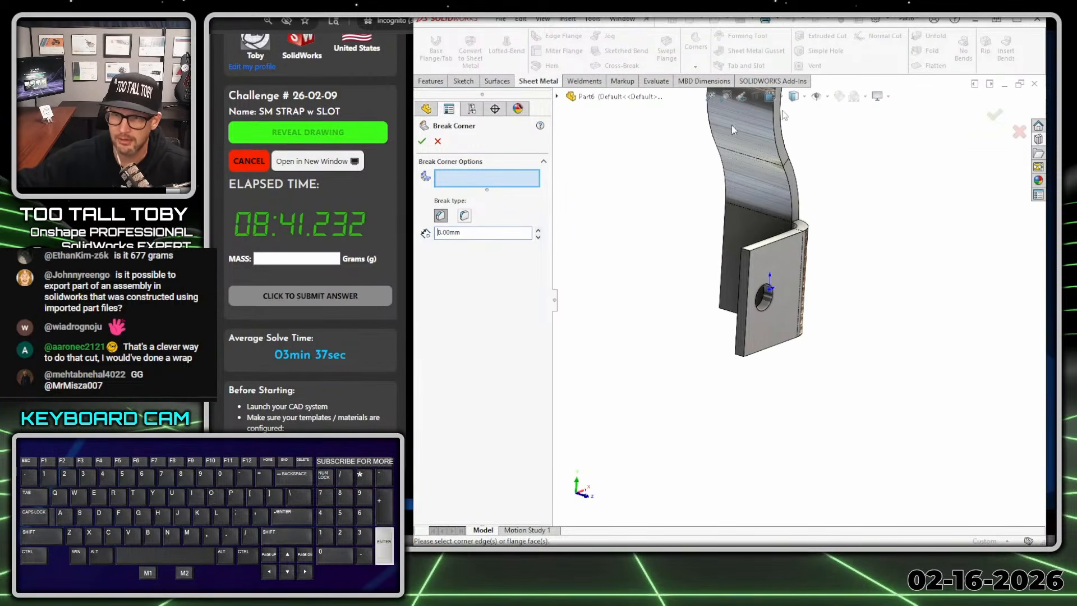
{"action": "left_click", "coordinate": [750, 253]}
{"action": "left_click", "coordinate": [744, 359]}
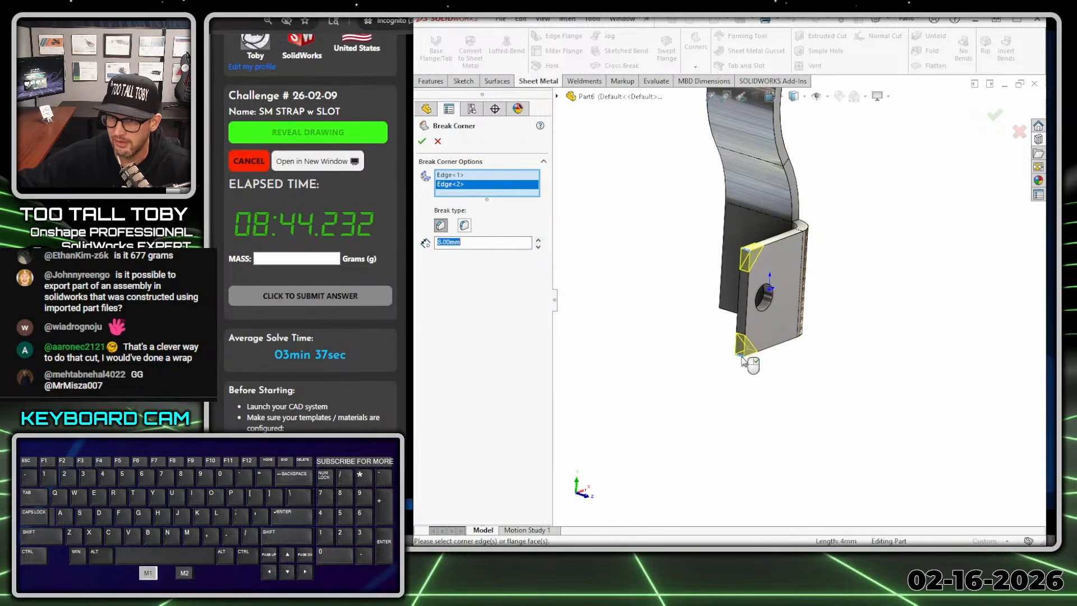
{"action": "right_click", "coordinate": [744, 361]}
- Open a new sketch on the Front Plane and view it straight on
{"action": "middle_click_drag", "start_coordinate": [722, 401], "coordinate": [633, 324]}
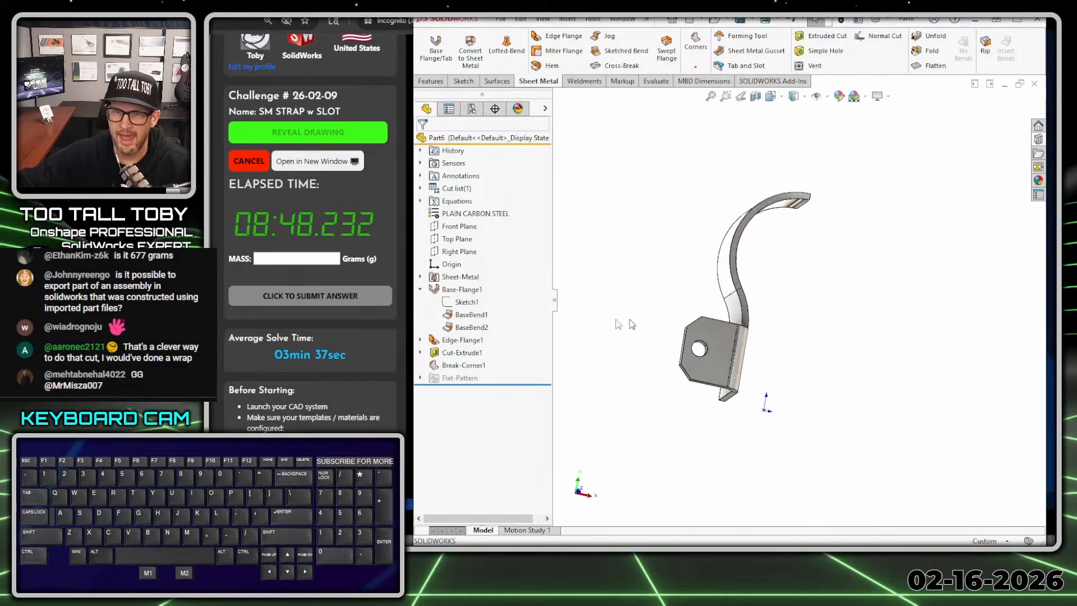
{"action": "left_click", "coordinate": [461, 226]}
{"action": "left_click", "coordinate": [473, 198]}
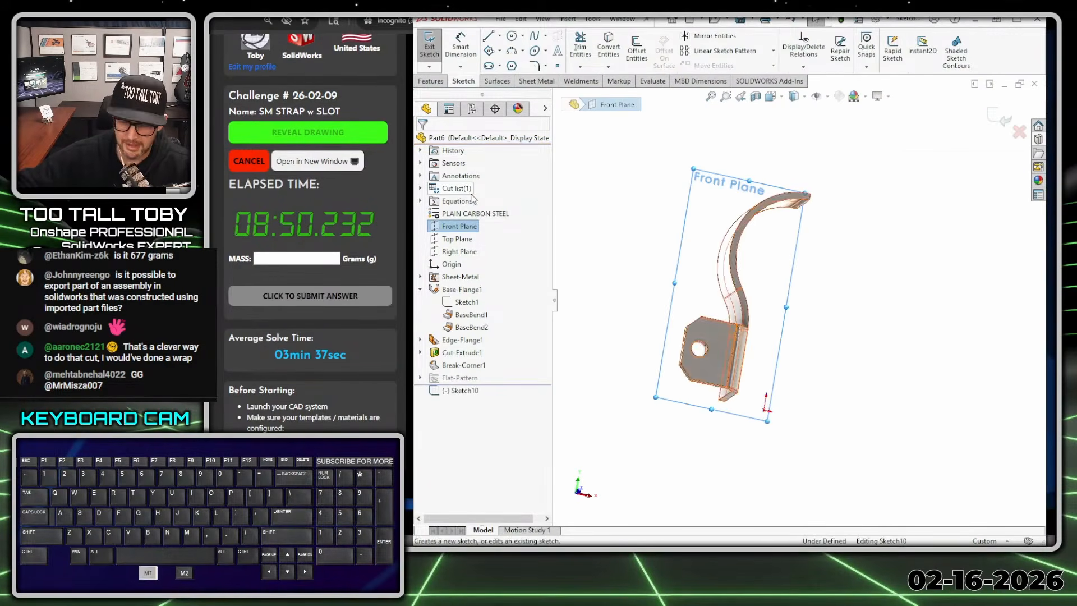
{"action": "key", "text": "ctrl+8"}
{"action": "scroll", "coordinate": [894, 171], "scroll_direction": "up", "scroll_amount": 1}
{"action": "scroll", "coordinate": [895, 169], "scroll_direction": "down", "scroll_amount": 1}
- Convert the outer edge of the large upper arc into the sketch
{"action": "key", "text": "s"}
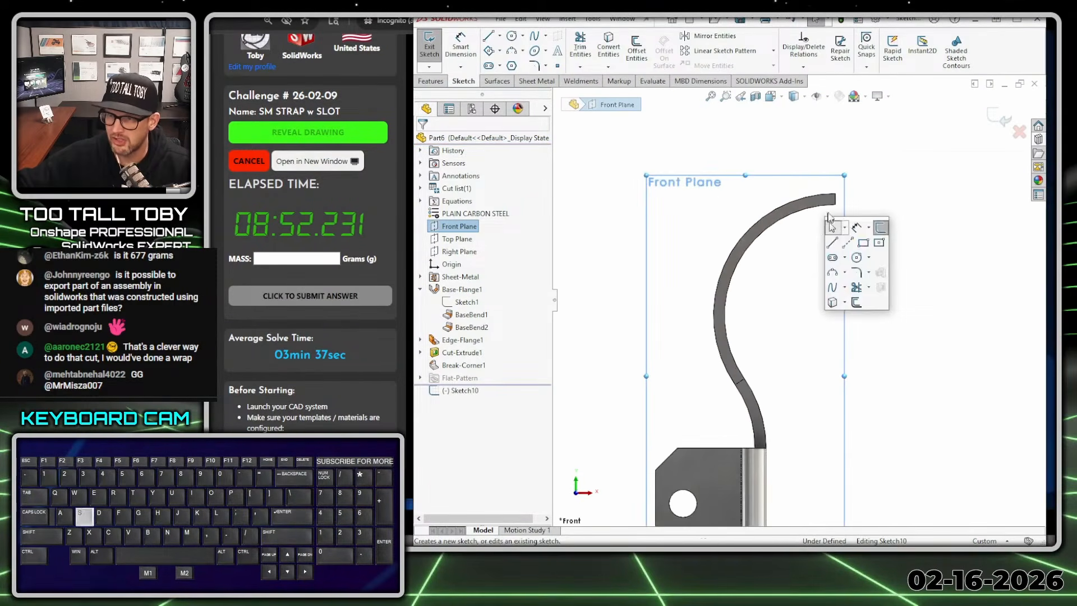
{"action": "left_click", "coordinate": [748, 235]}
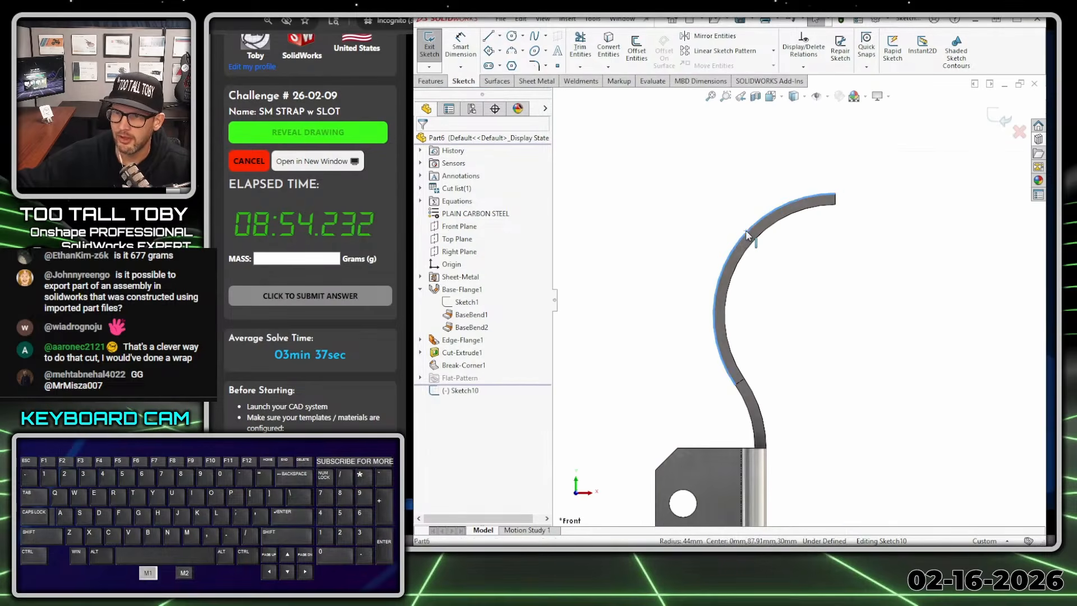
{"action": "left_click", "coordinate": [609, 46]}
- Draw two lines from the arc's centre past the converted arc: one diagonal to its far side, one vertical about 56 mm long
{"action": "key", "text": "s"}
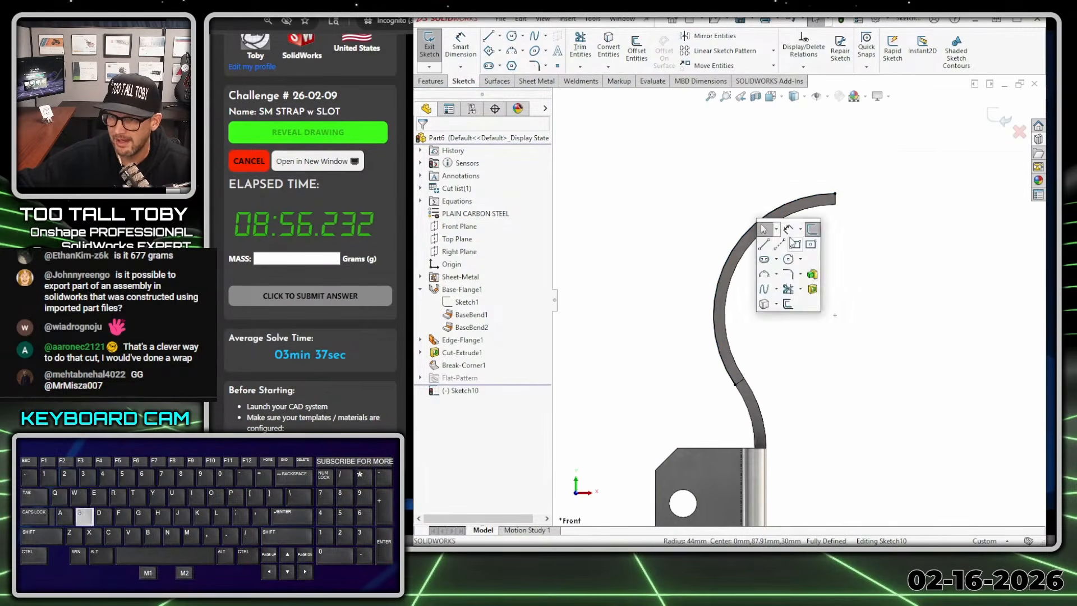
{"action": "left_click", "coordinate": [768, 248]}
{"action": "left_click_drag", "start_coordinate": [835, 315], "coordinate": [690, 221]}
{"action": "left_click_drag", "start_coordinate": [836, 316], "coordinate": [836, 155]}
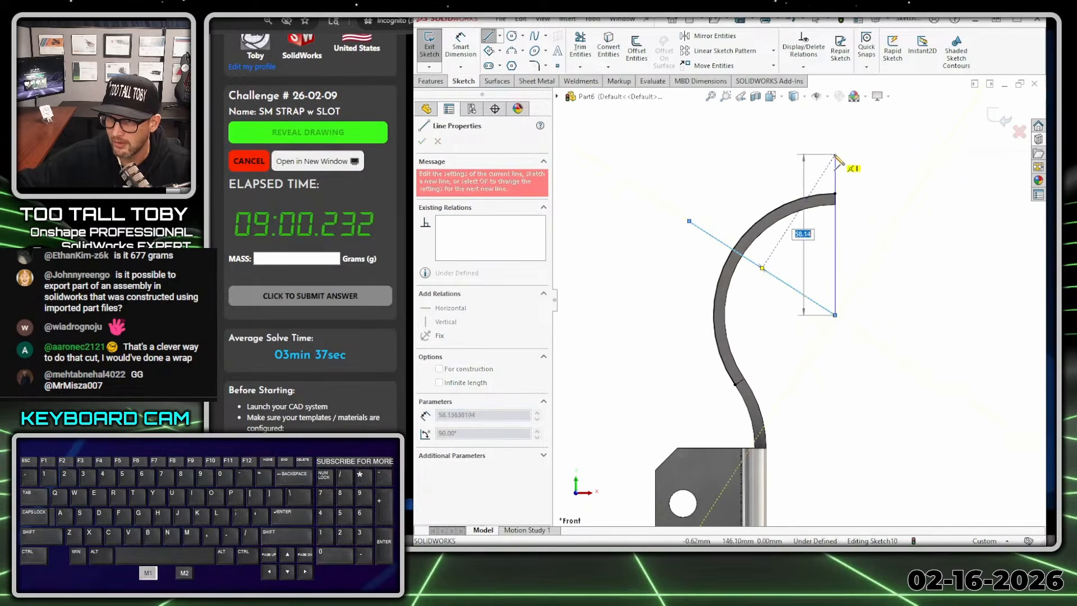
{"action": "key", "text": "Escape"}
- Trim the portions of both radial lines that extend outside the converted arc, leaving a closed wedge
{"action": "key", "text": "s"}
{"action": "left_click", "coordinate": [763, 212]}
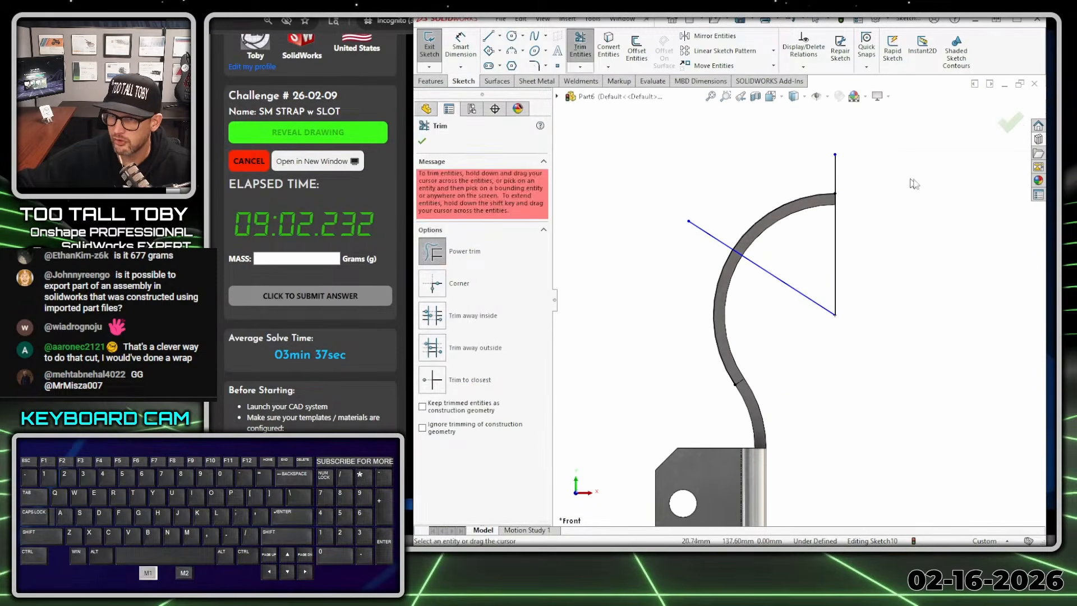
{"action": "left_click_drag", "start_coordinate": [708, 238], "coordinate": [744, 309]}
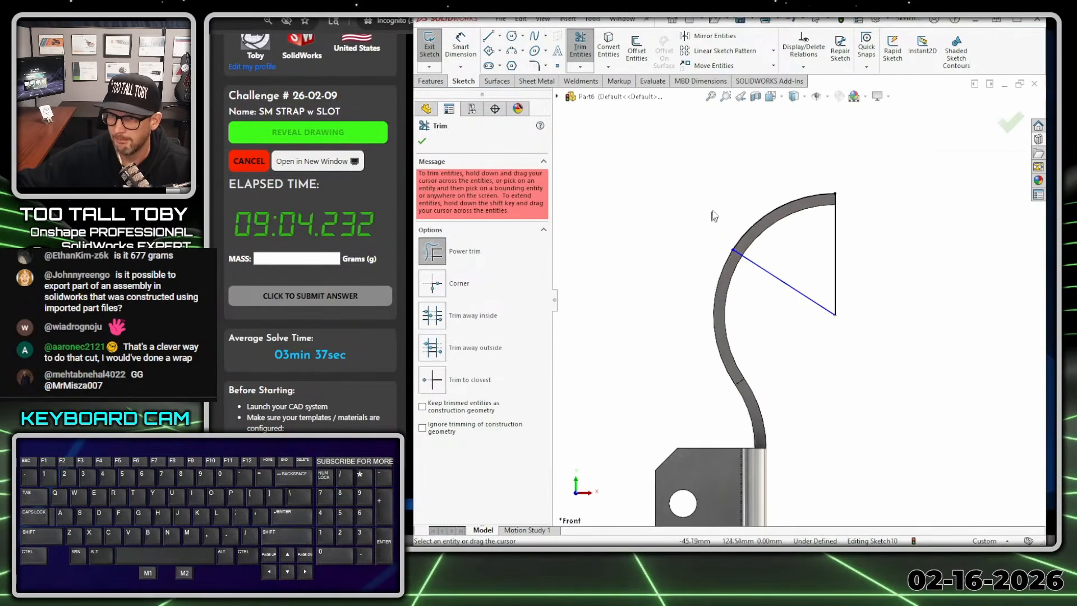
- Dimension the angle between the vertical and diagonal radial lines as 70 degrees
{"action": "key", "text": "s"}
{"action": "left_click", "coordinate": [754, 219]}
{"action": "left_click", "coordinate": [836, 292]}
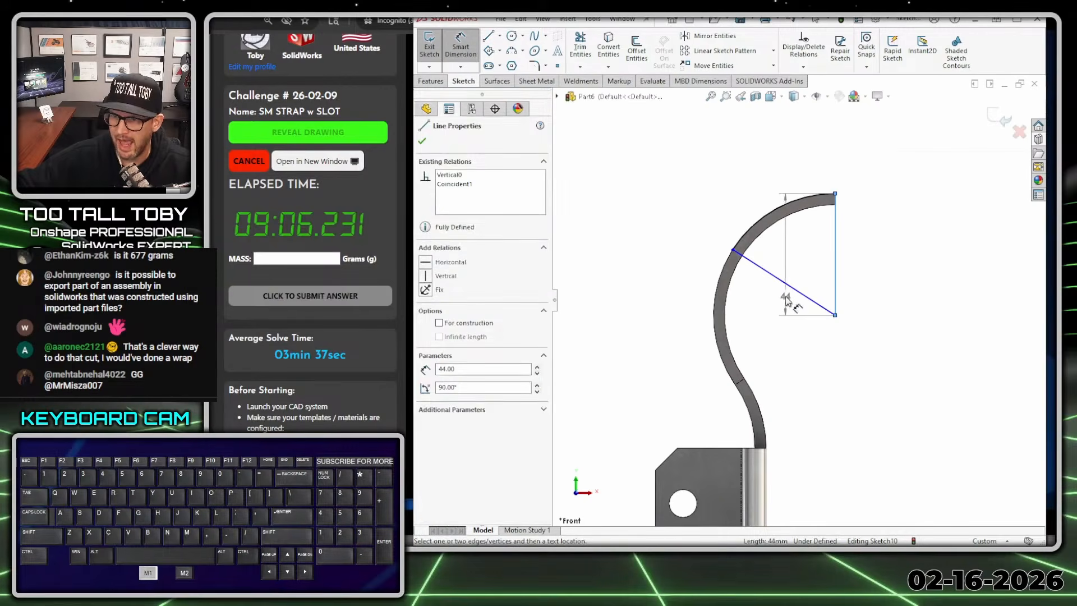
{"action": "left_click", "coordinate": [788, 283]}
{"action": "left_click", "coordinate": [808, 311]}
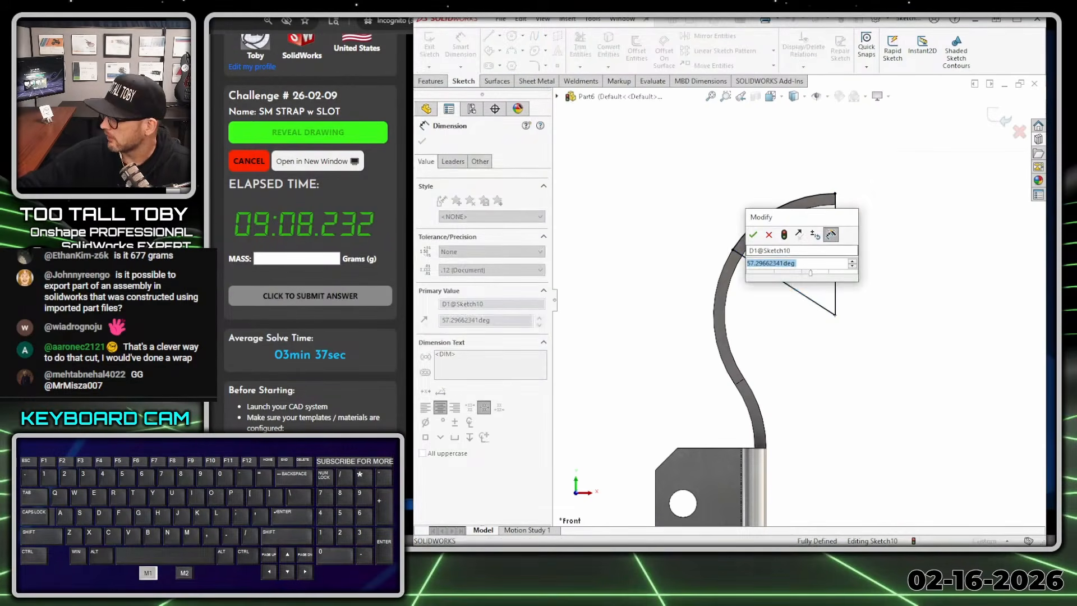
{"action": "type", "text": "70"}
{"action": "key", "text": "Return"}
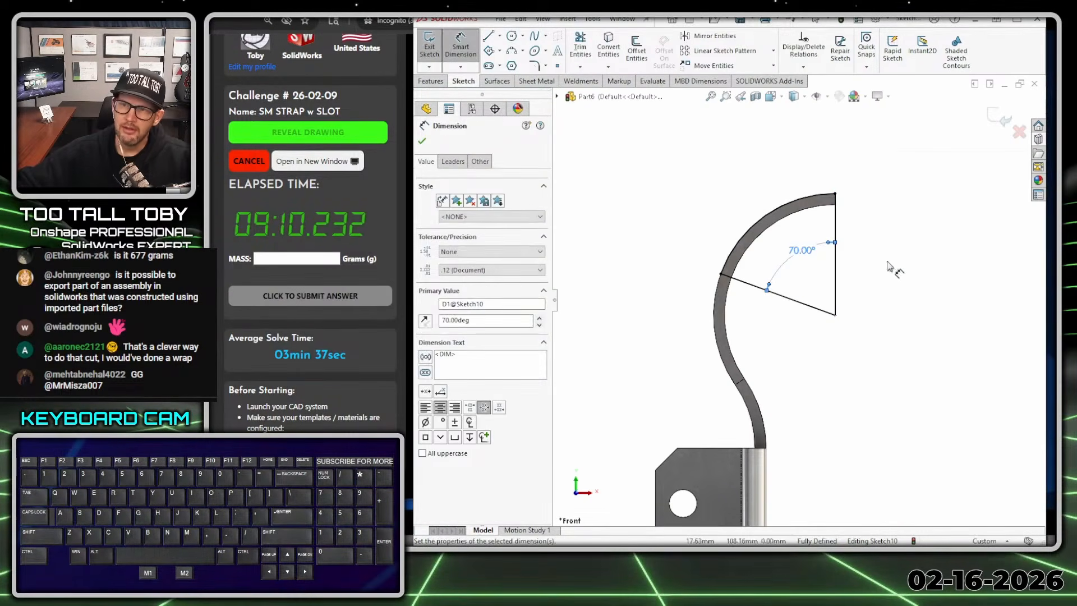
- Extrude-cut the wedge sketch in the reversed direction to a blind depth of 30/2 (15 mm), removing half the strap's width
{"action": "scroll", "coordinate": [842, 334], "scroll_direction": "down", "scroll_amount": 2}
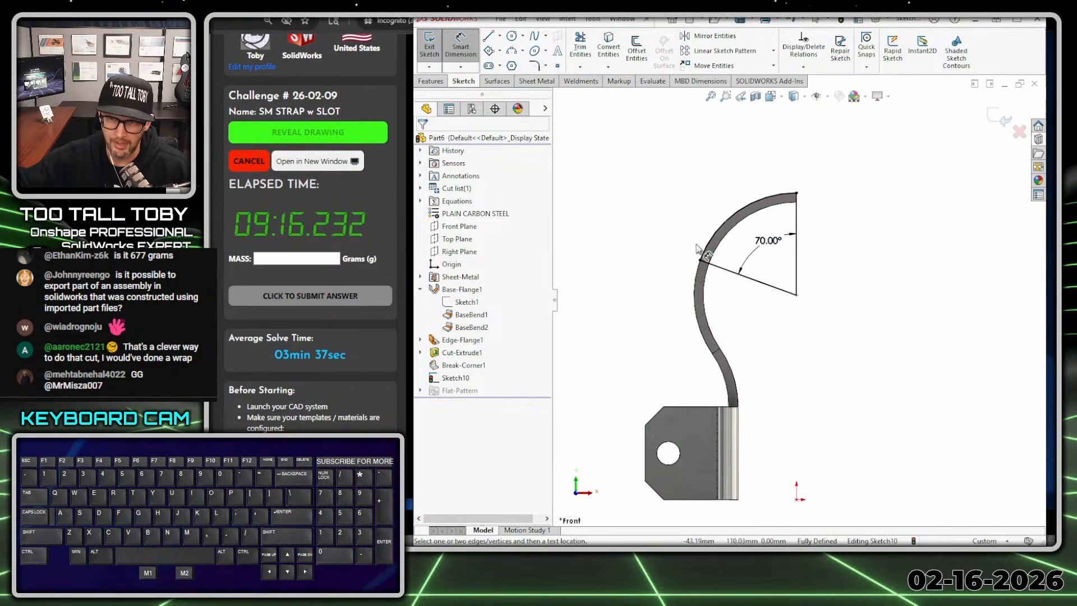
{"action": "middle_click_drag", "start_coordinate": [743, 265], "coordinate": [668, 168]}
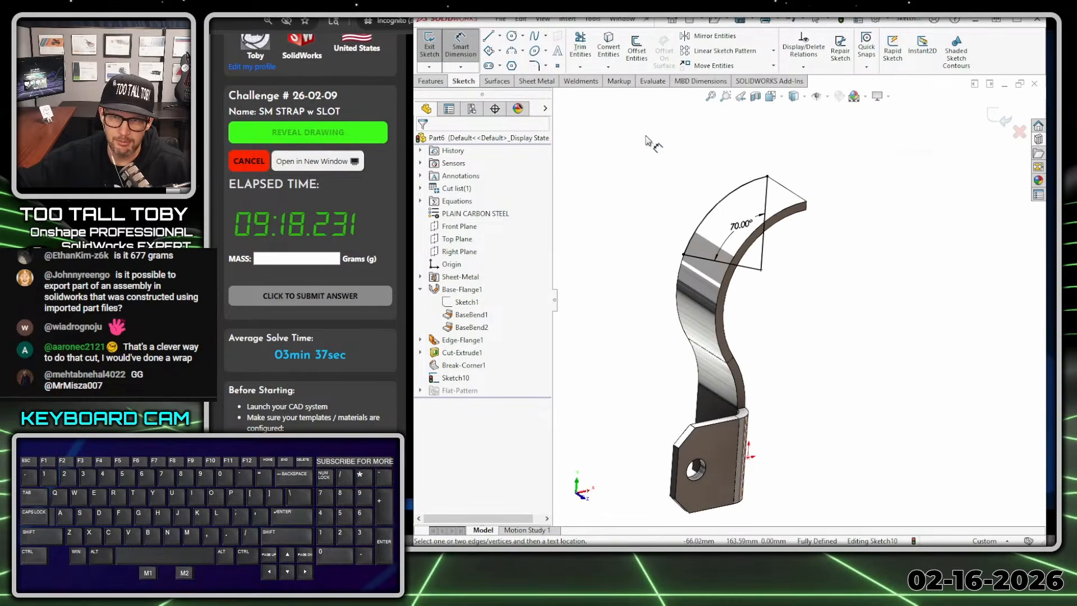
{"action": "key", "text": "s"}
{"action": "key", "text": "M1"}
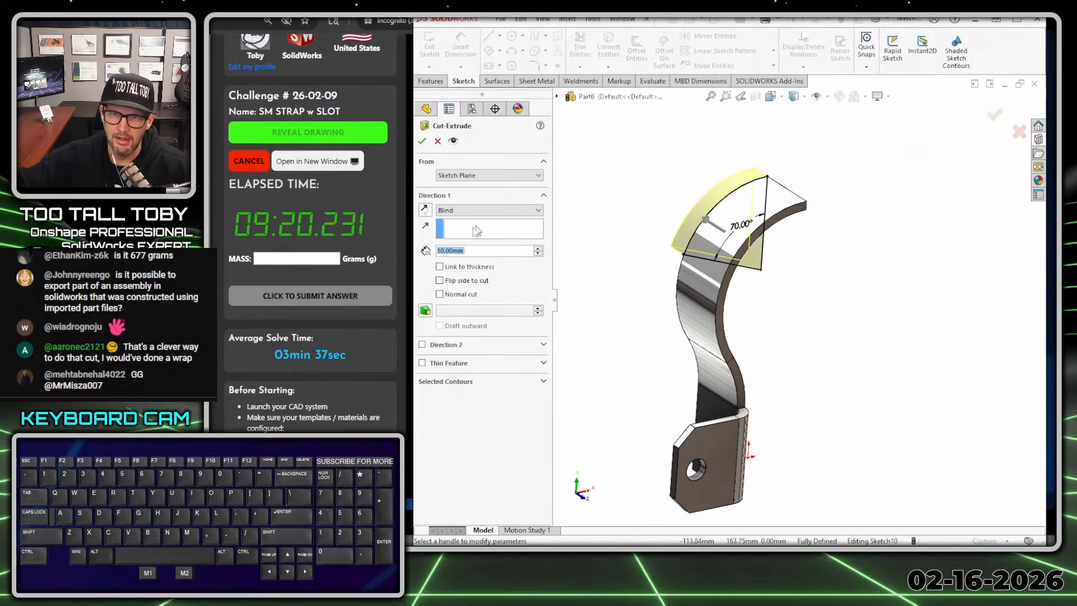
{"action": "left_click", "coordinate": [425, 210]}
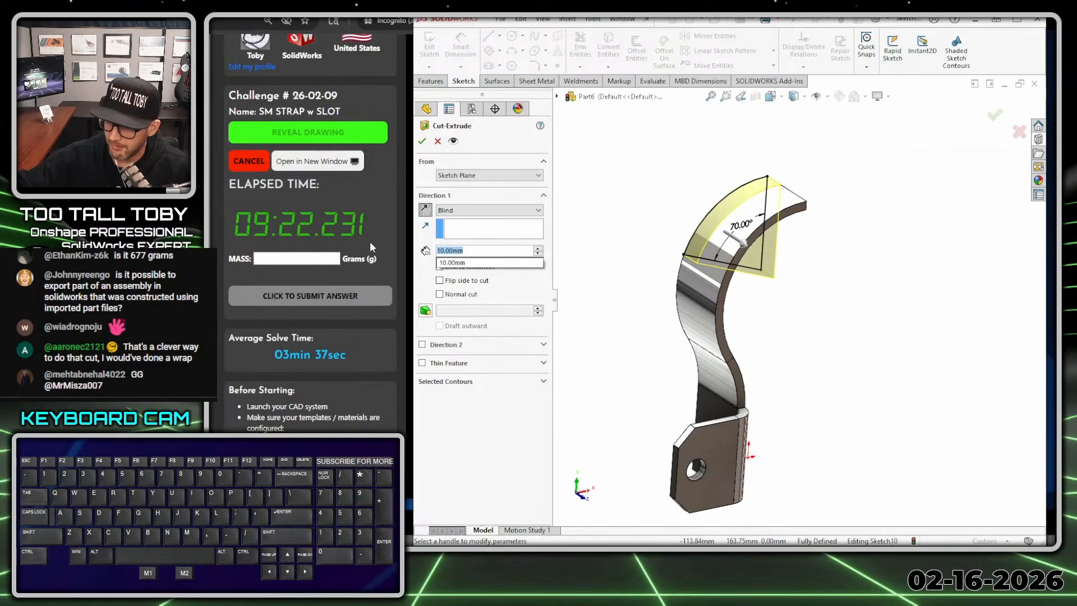
{"action": "type", "text": "30/23"}
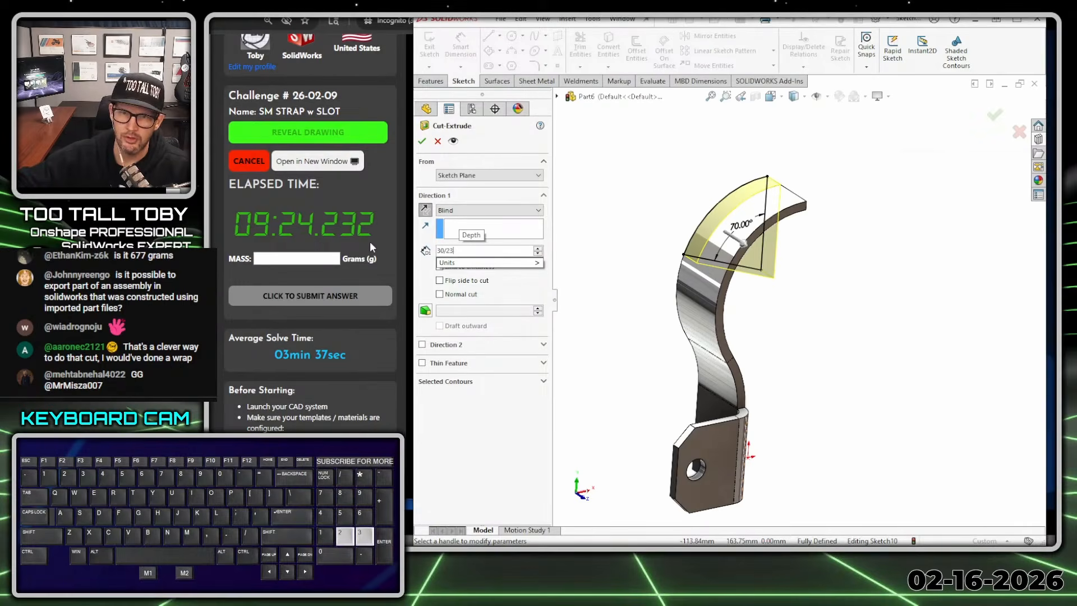
{"action": "key", "text": "BackSpace"}
{"action": "key", "text": "Return"}
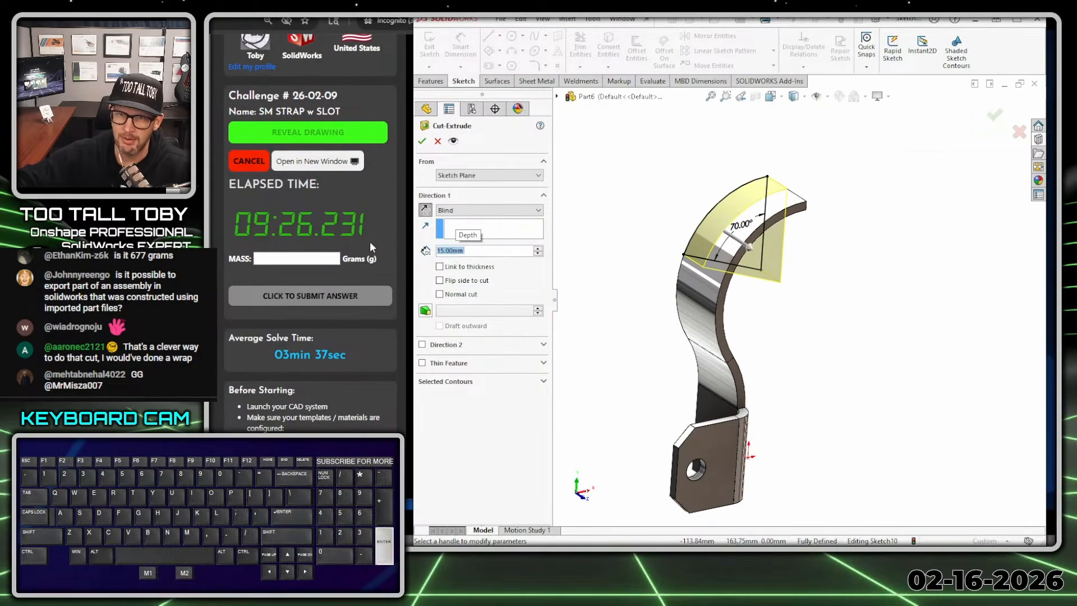
{"action": "key", "text": "Return"}
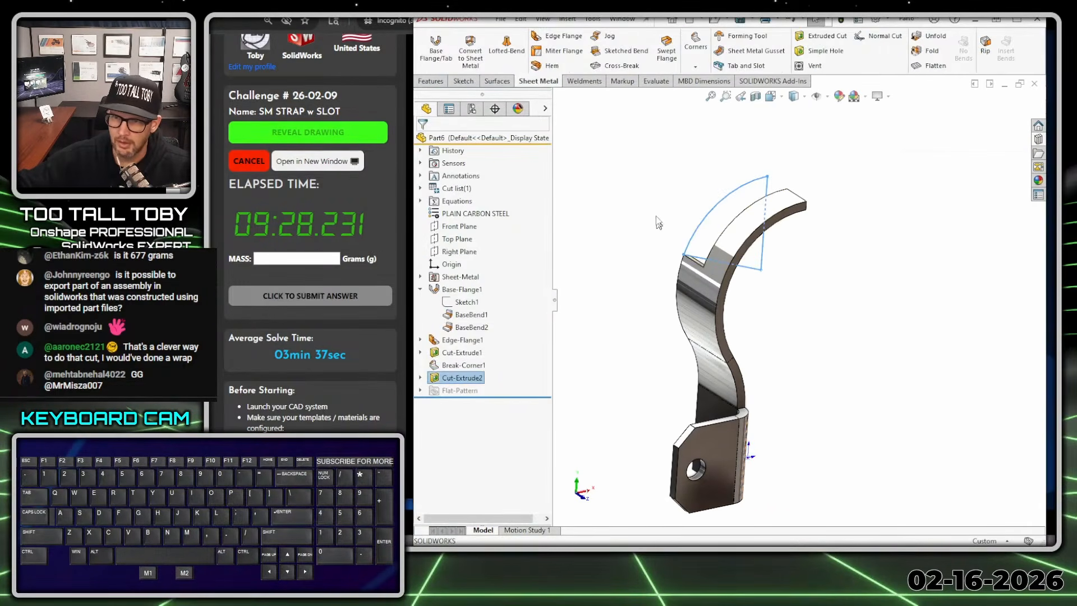
{"action": "left_click", "coordinate": [668, 374]}
{"action": "middle_click_drag", "start_coordinate": [677, 358], "coordinate": [797, 365]}
{"action": "scroll", "coordinate": [796, 346], "scroll_direction": "down", "scroll_amount": 4}
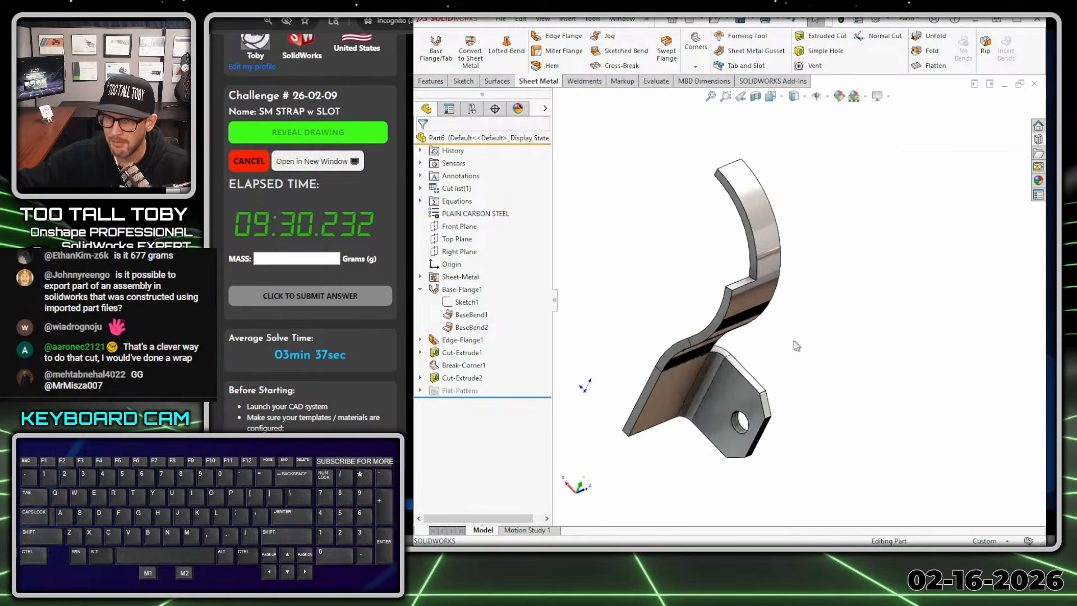
{"action": "key", "text": "s"}
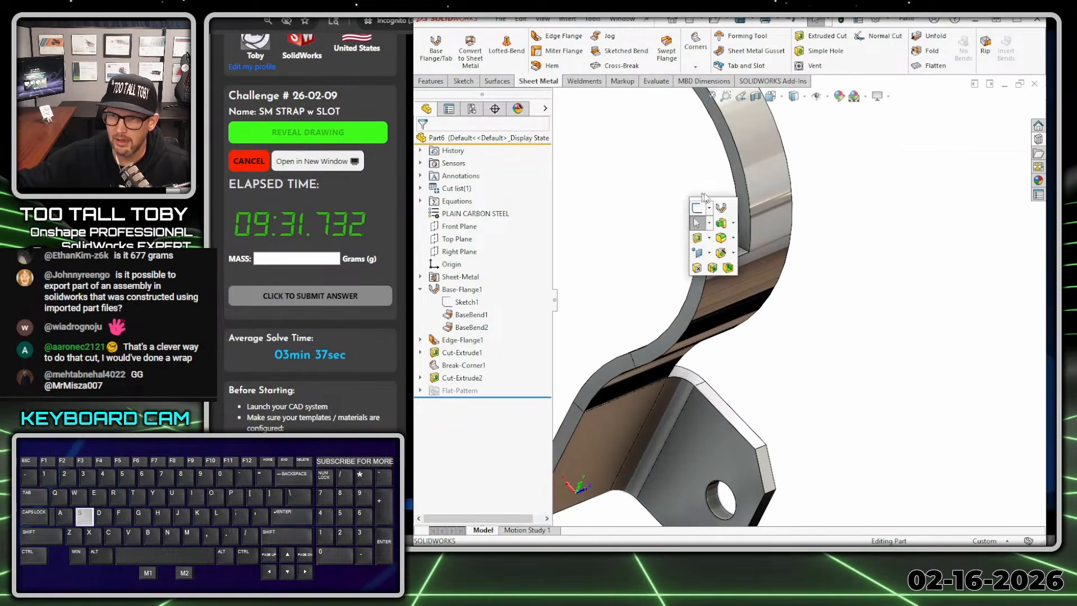
{"action": "left_click", "coordinate": [721, 237]}
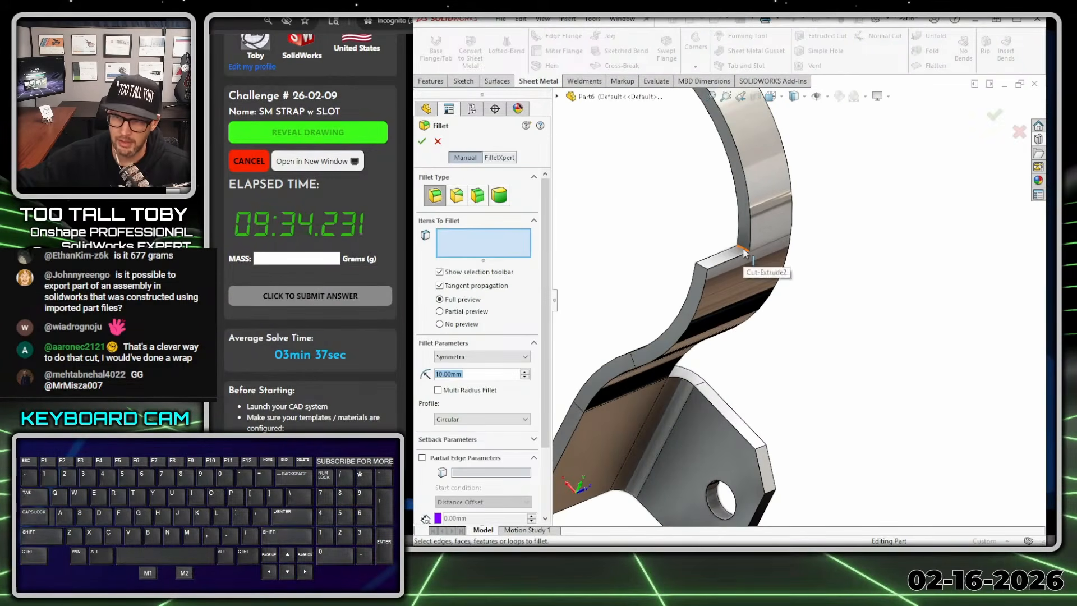
{"action": "left_click", "coordinate": [744, 252]}
{"action": "left_click", "coordinate": [479, 358]}
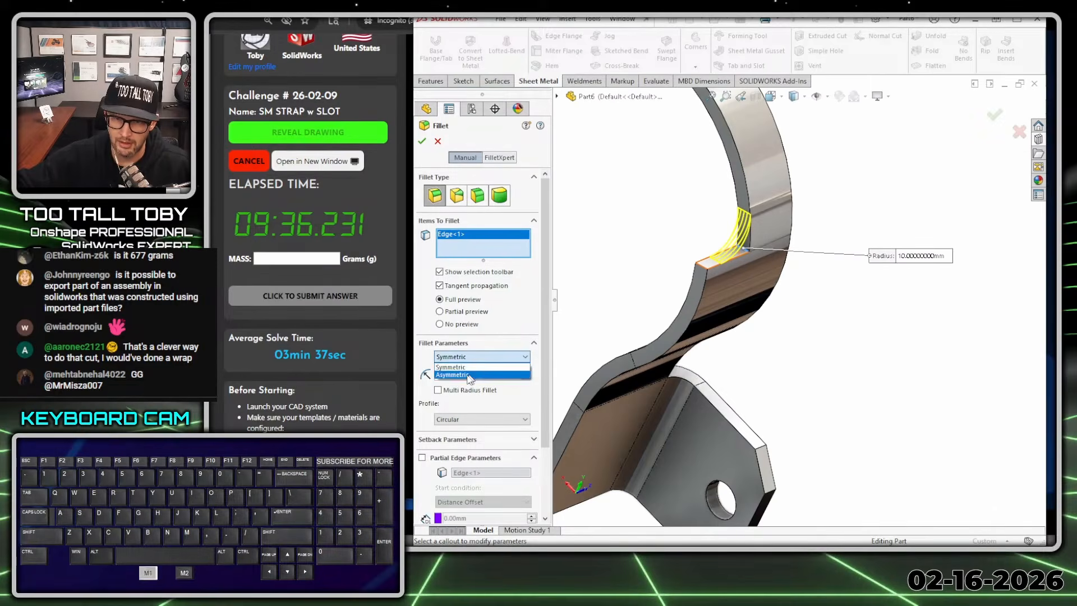
{"action": "left_click", "coordinate": [469, 366]}
{"action": "type", "text": "15"}
{"action": "key", "text": "Return"}
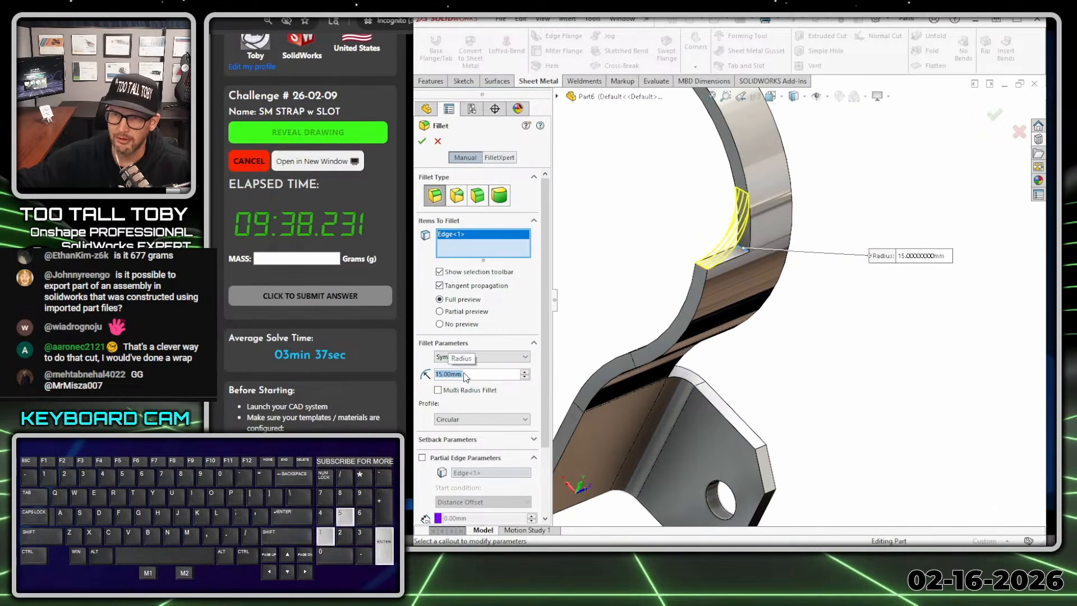
{"action": "left_click", "coordinate": [437, 141]}
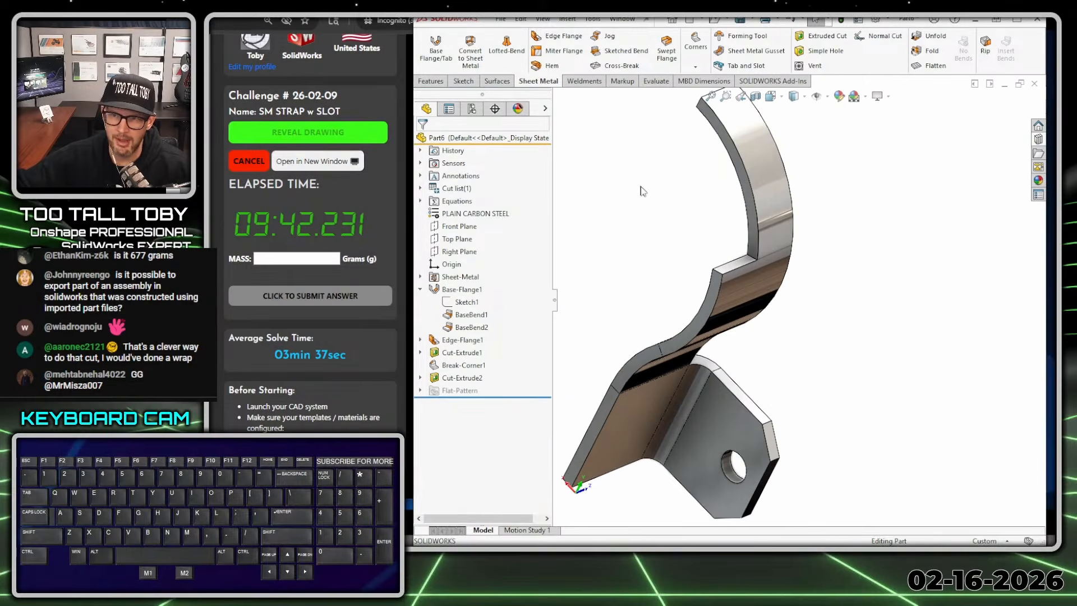
- Start a face fillet between the curved side wall of the half-width cut and the ledge face at its lower end
{"action": "key", "text": "s"}
{"action": "left_click", "coordinate": [686, 196]}
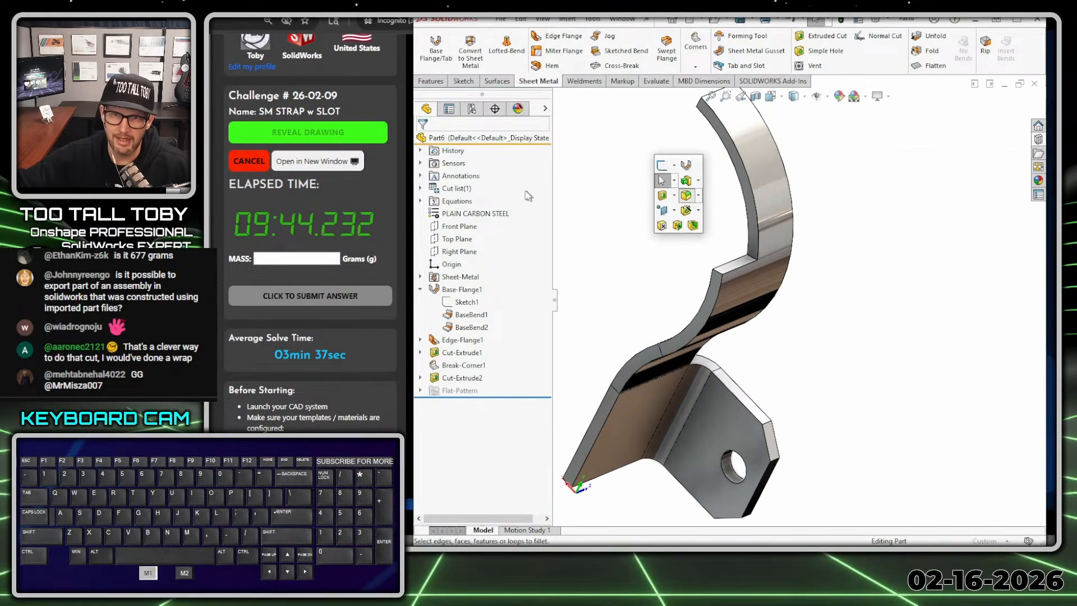
{"action": "left_click", "coordinate": [485, 198]}
{"action": "left_click", "coordinate": [730, 168]}
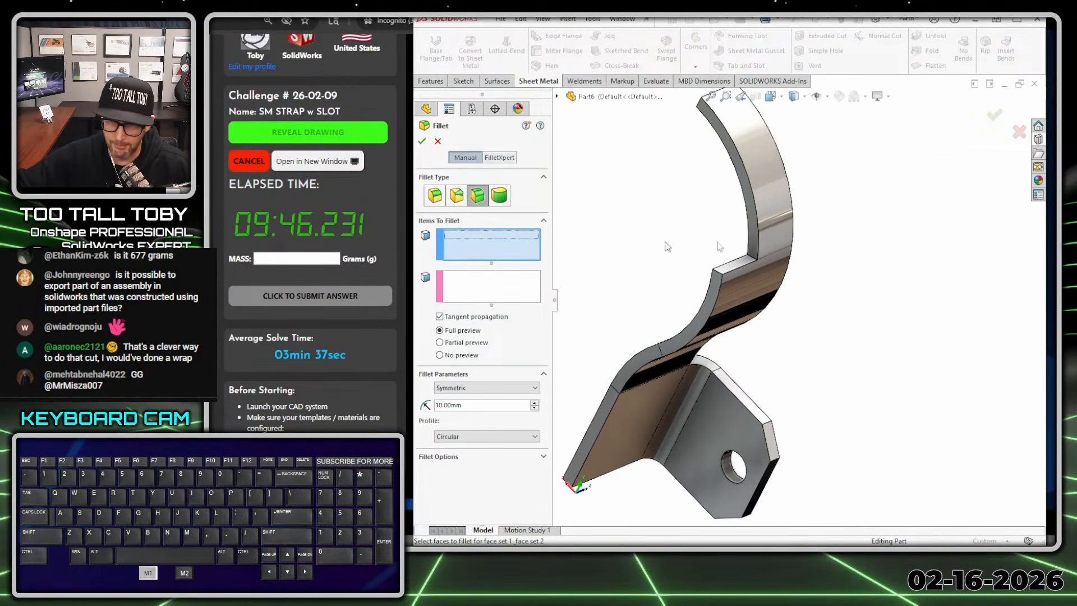
{"action": "left_click", "coordinate": [507, 289]}
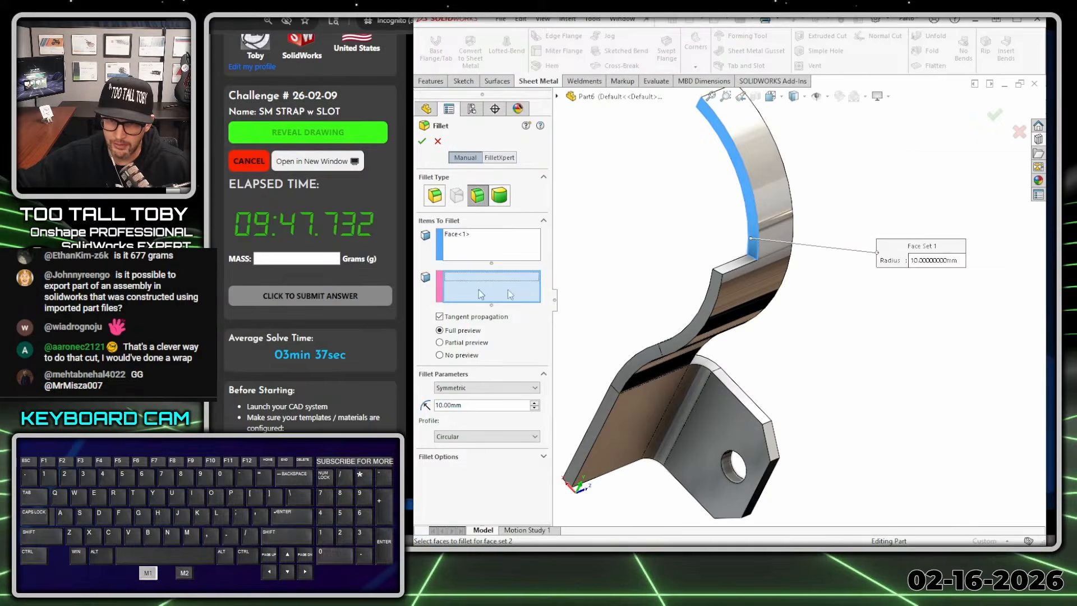
{"action": "left_click", "coordinate": [733, 268]}
- Change the face fillet to Hold Line with a circular profile, using the ledge's outer edge as the hold line, and create it
{"action": "left_click", "coordinate": [485, 387]}
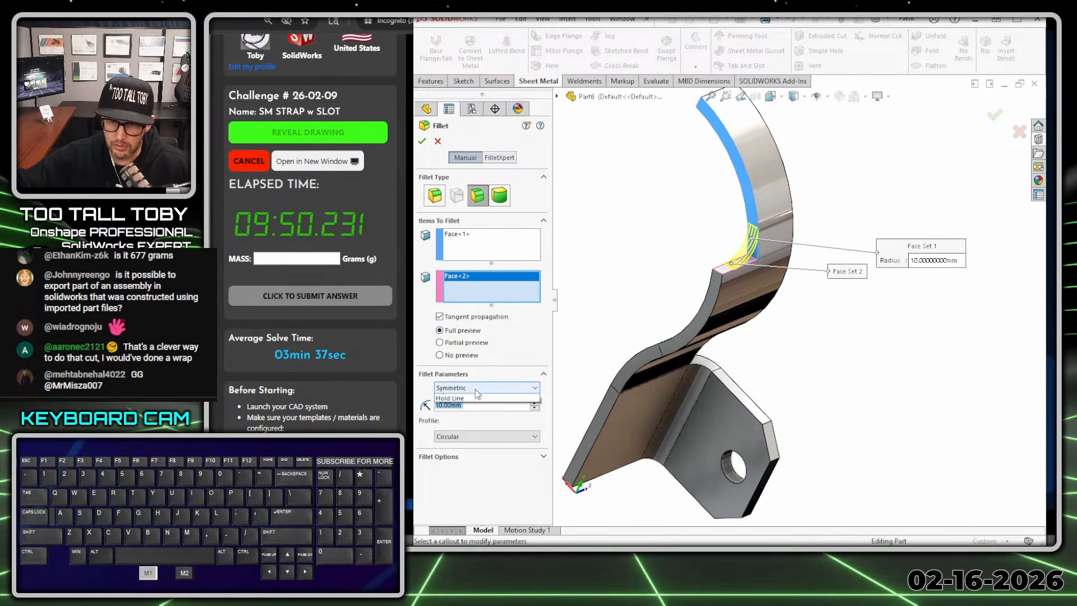
{"action": "left_click", "coordinate": [455, 420]}
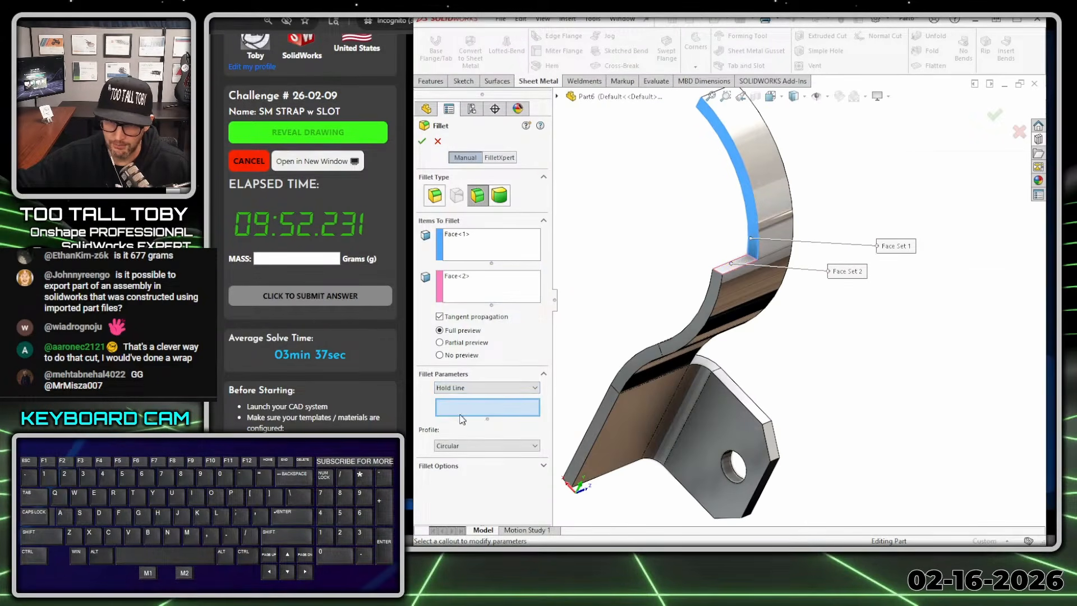
{"action": "left_click", "coordinate": [720, 275]}
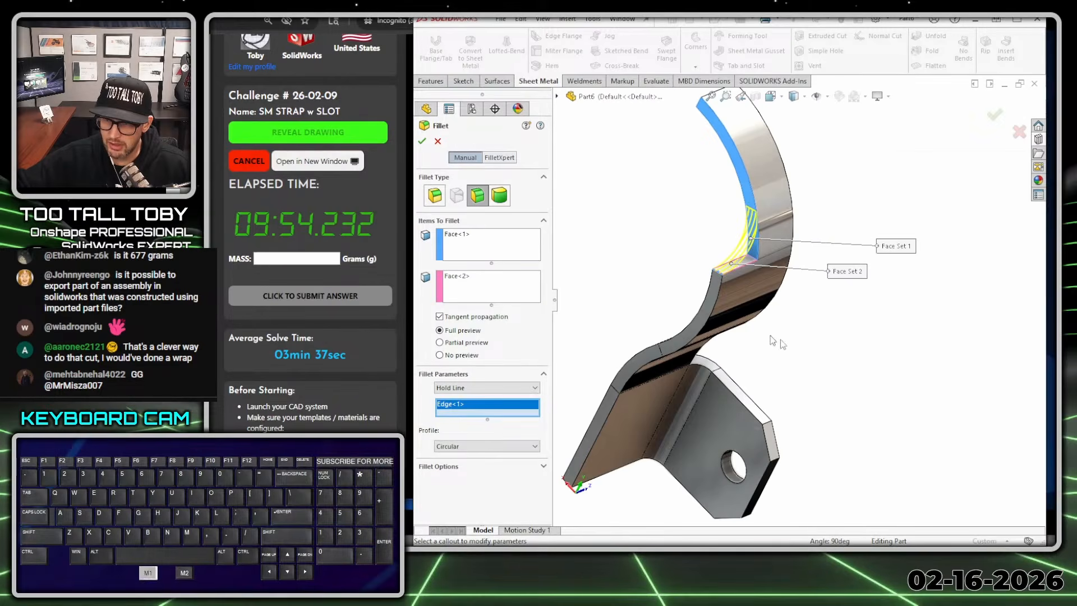
{"action": "middle_click_drag", "start_coordinate": [853, 377], "coordinate": [758, 248]}
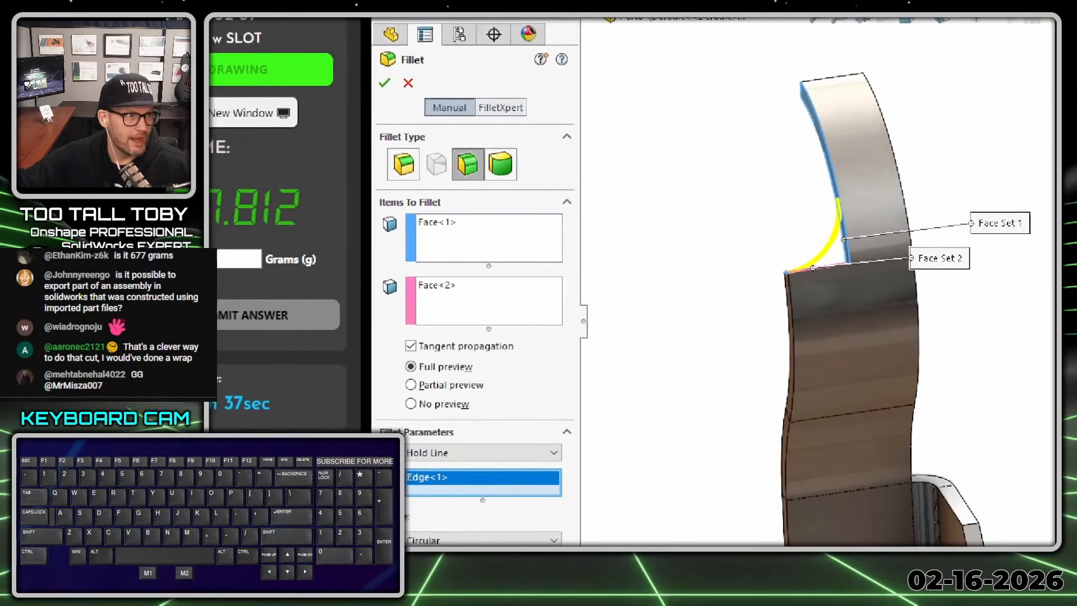
{"action": "left_click", "coordinate": [463, 256]}
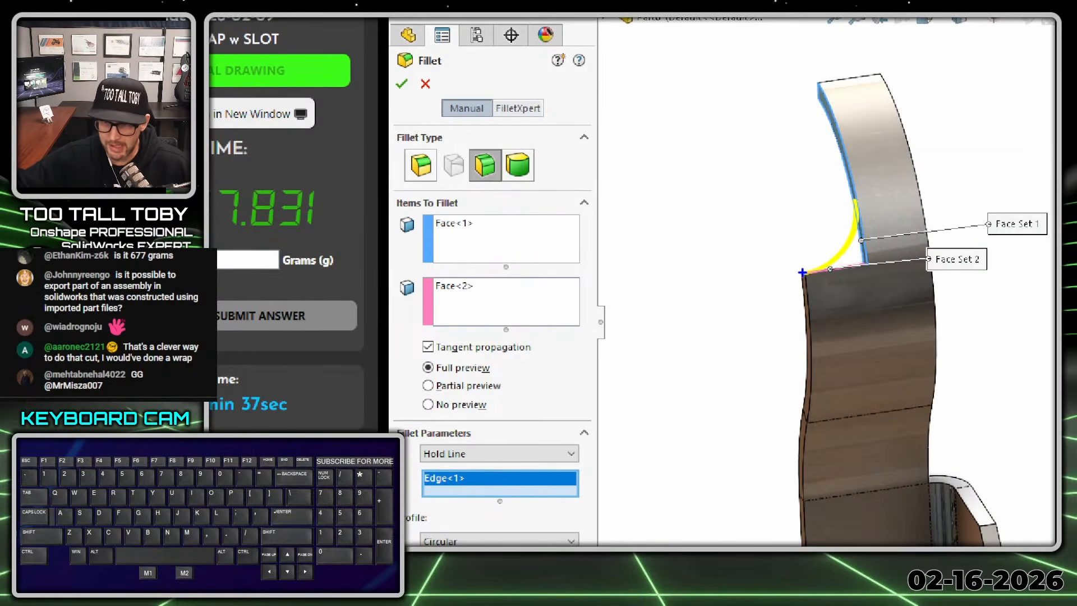
{"action": "left_click_drag", "start_coordinate": [502, 453], "coordinate": [547, 406], "text": "ctrl+shift"}
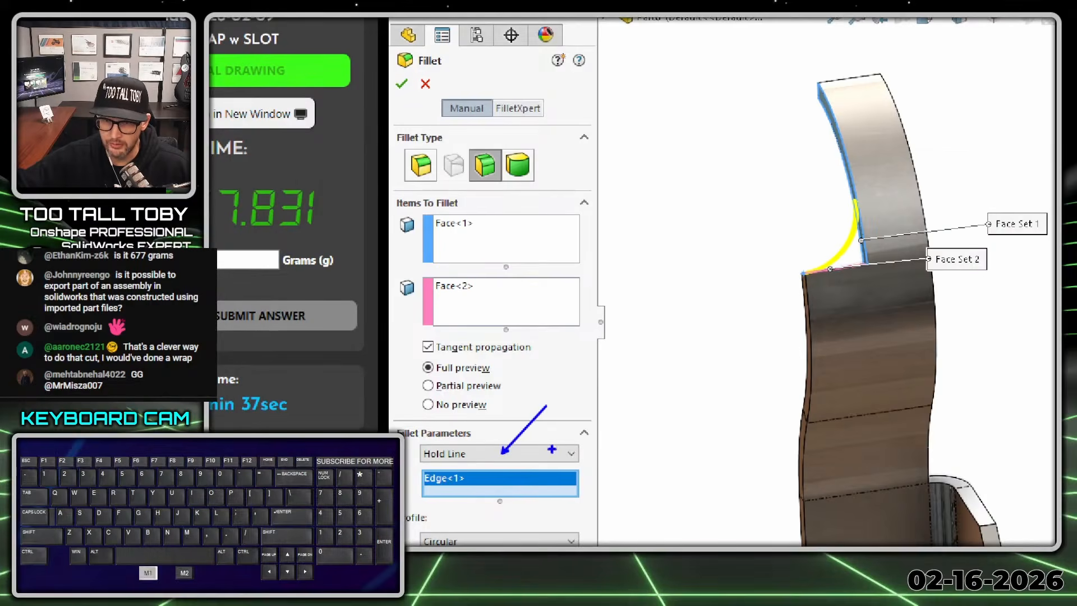
{"action": "left_click_drag", "start_coordinate": [799, 281], "coordinate": [756, 305], "text": "ctrl+shift"}
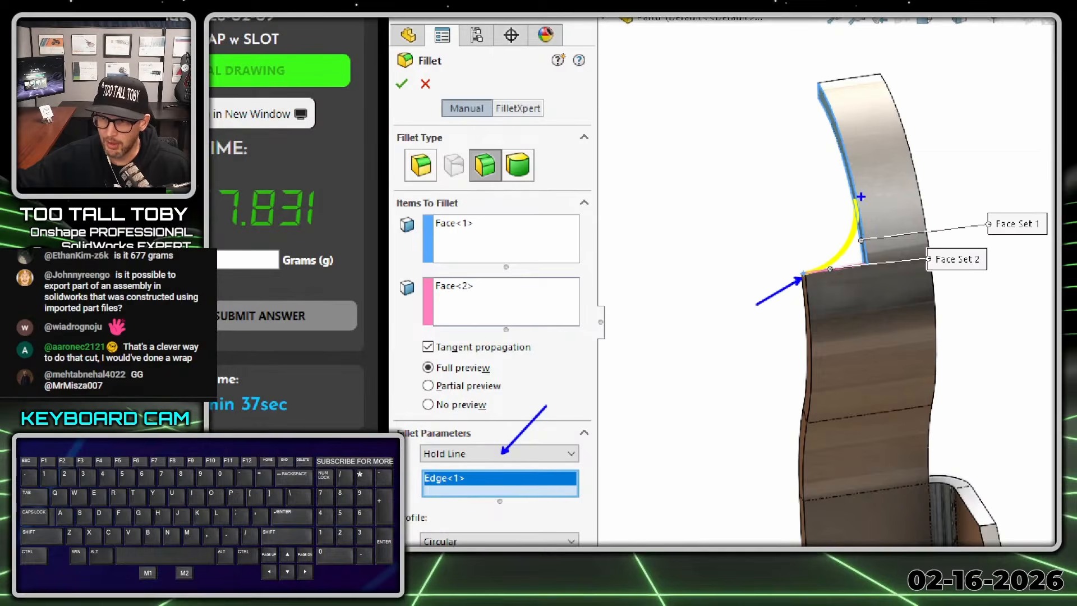
{"action": "left_click_drag", "start_coordinate": [471, 531], "coordinate": [528, 506], "text": "ctrl+shift"}
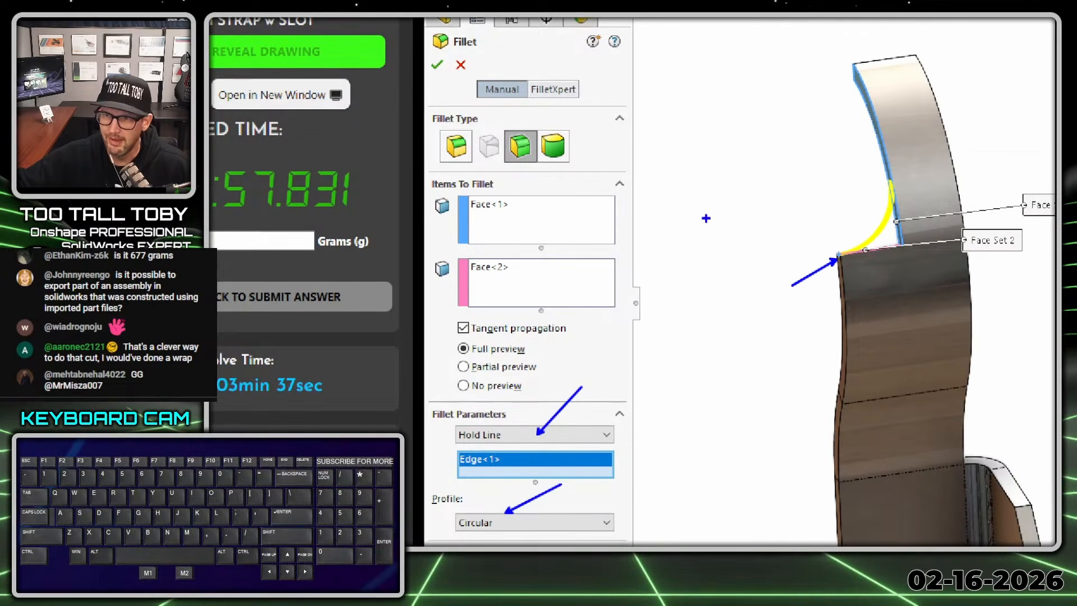
{"action": "key", "text": "alt+1"}
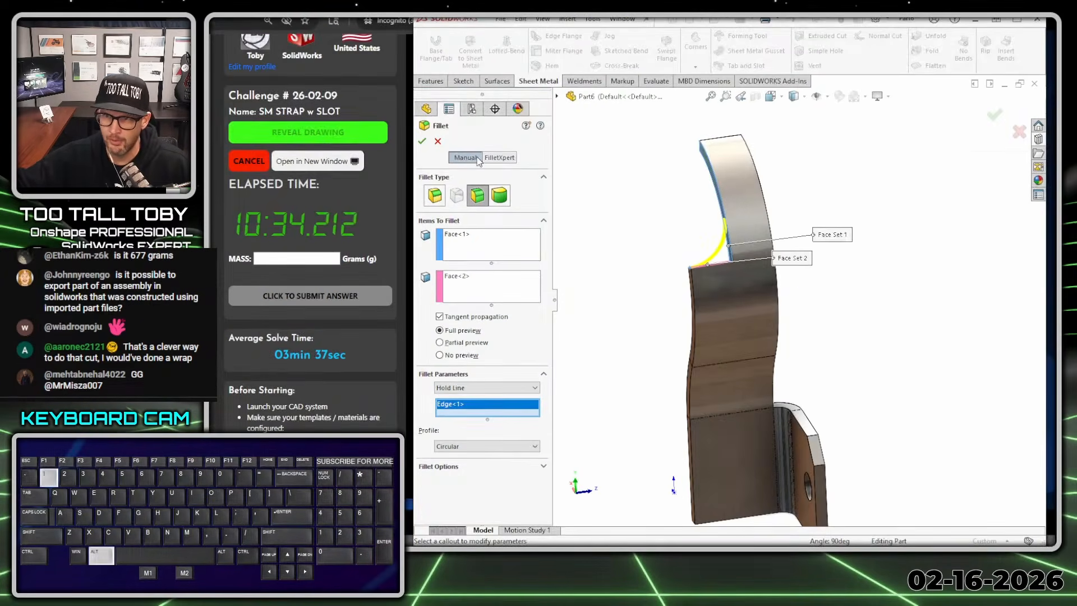
{"action": "left_click", "coordinate": [422, 140]}
- Test the fillet by setting the half-width cut's depth to 20 mm directly on the model
{"action": "middle_click_drag", "start_coordinate": [730, 241], "coordinate": [780, 235]}
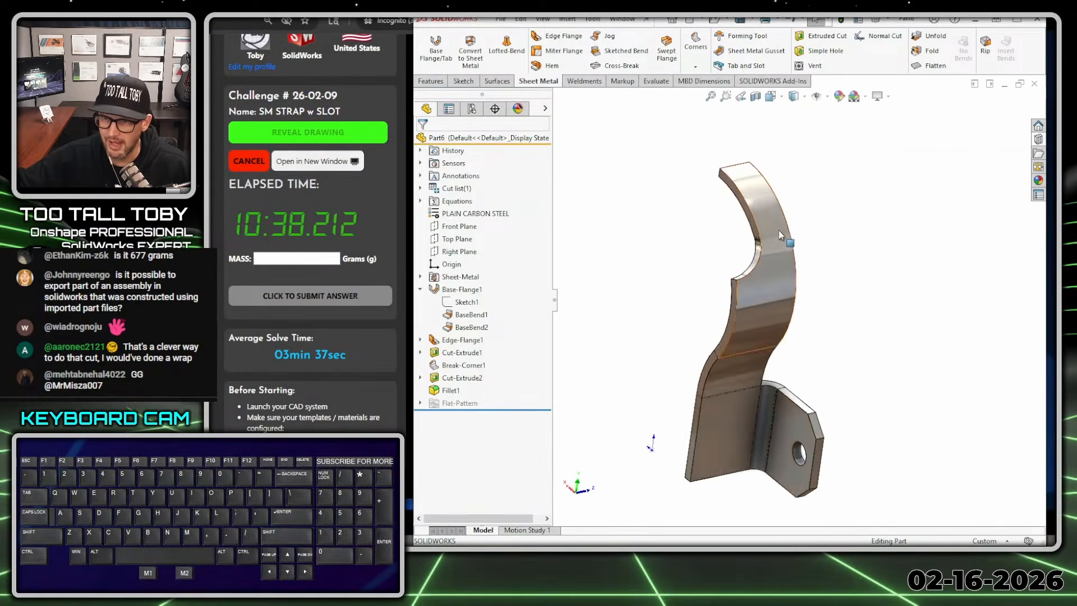
{"action": "scroll", "coordinate": [780, 232], "scroll_direction": "down", "scroll_amount": 2}
{"action": "left_click", "coordinate": [748, 226]}
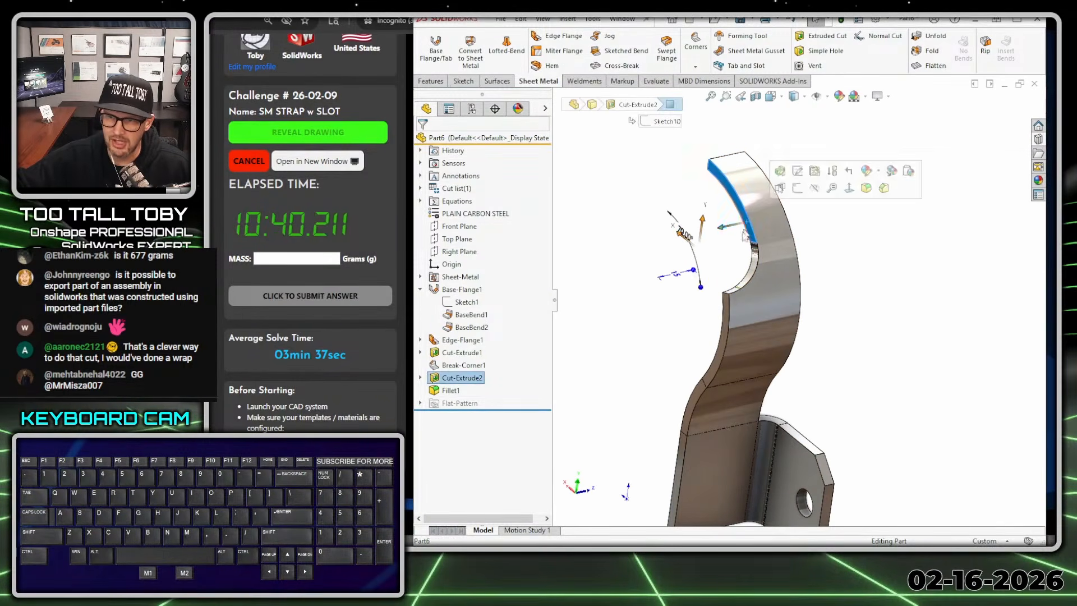
{"action": "left_click", "coordinate": [678, 277]}
{"action": "type", "text": "20"}
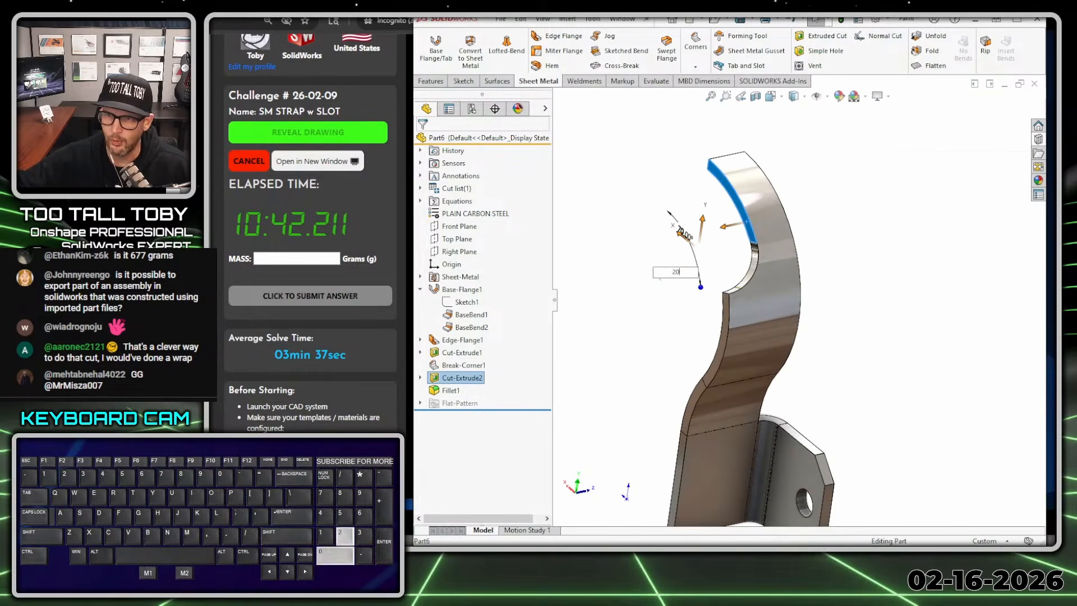
{"action": "key", "text": "Return"}
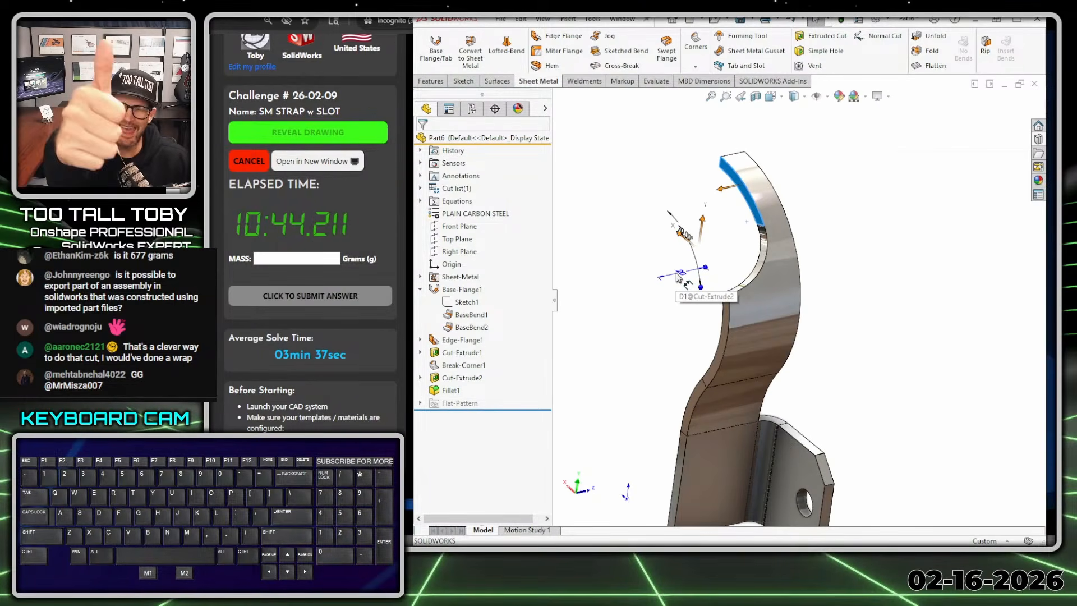
- Restore the half-width cut's depth to 15 mm
{"action": "left_click", "coordinate": [679, 276]}
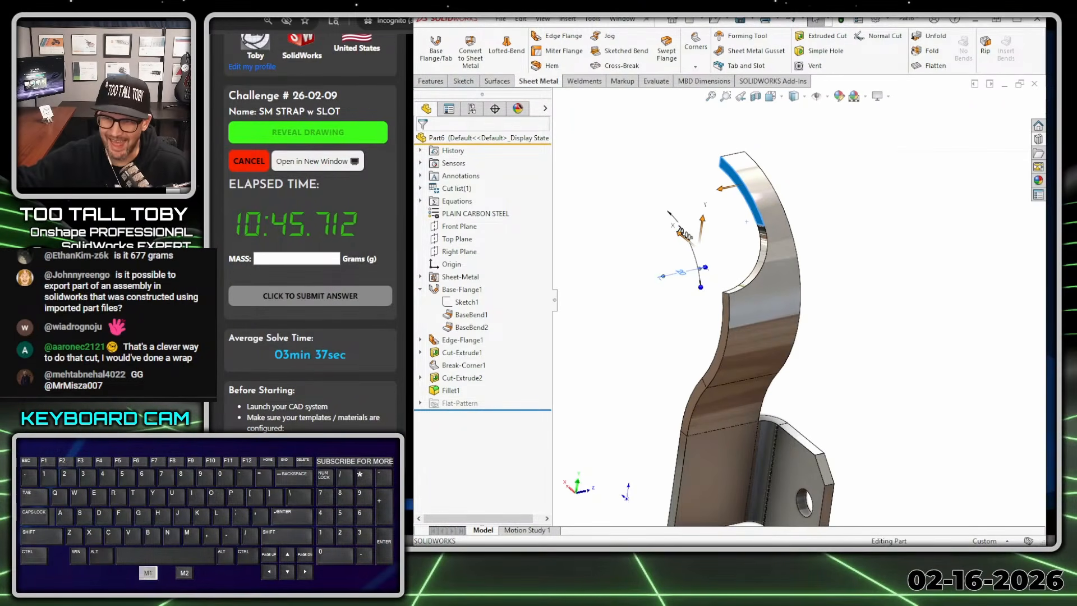
{"action": "left_click", "coordinate": [682, 275]}
{"action": "type", "text": "15"}
{"action": "key", "text": "Return"}
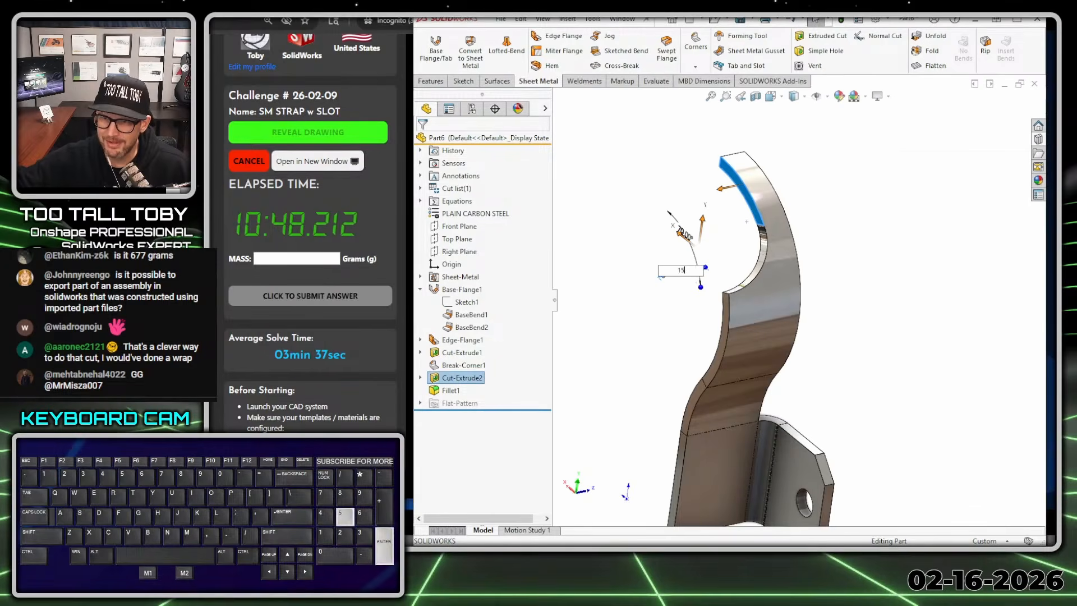
- Try a 90-degree wedge angle on the half-width cut, and restore the angle to 70 degrees
{"action": "left_click", "coordinate": [682, 231]}
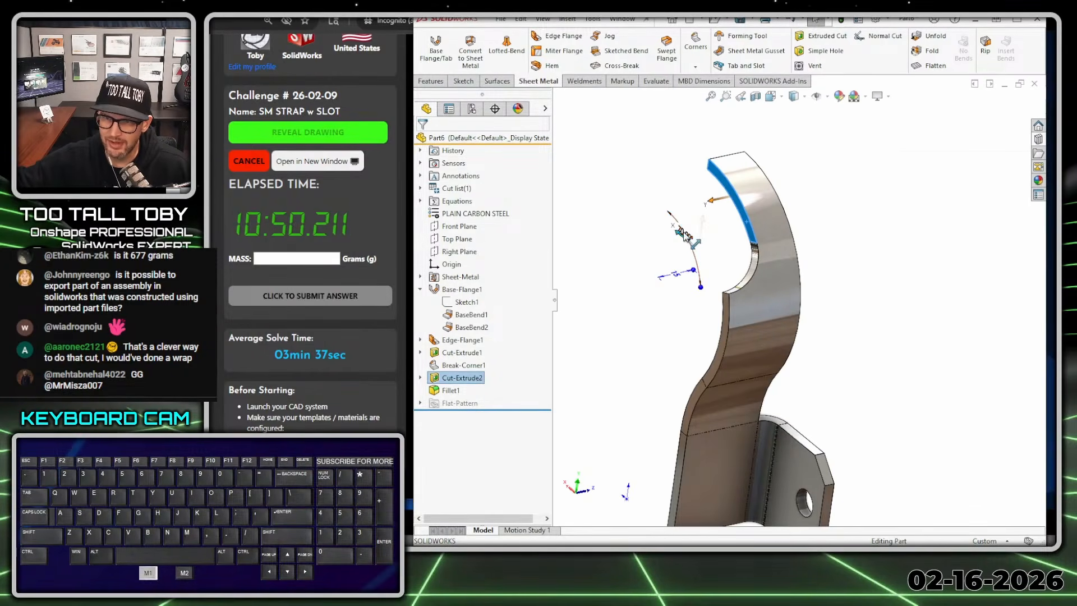
{"action": "left_click", "coordinate": [682, 231]}
{"action": "type", "text": "90"}
{"action": "key", "text": "Return"}
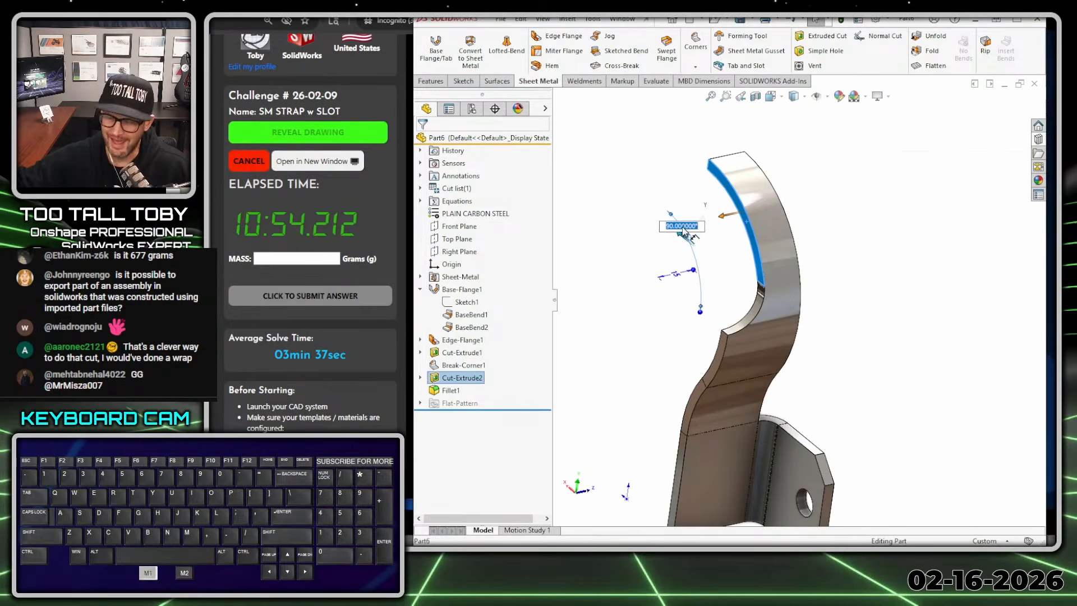
{"action": "type", "text": "0"}
{"action": "key", "text": "Return"}
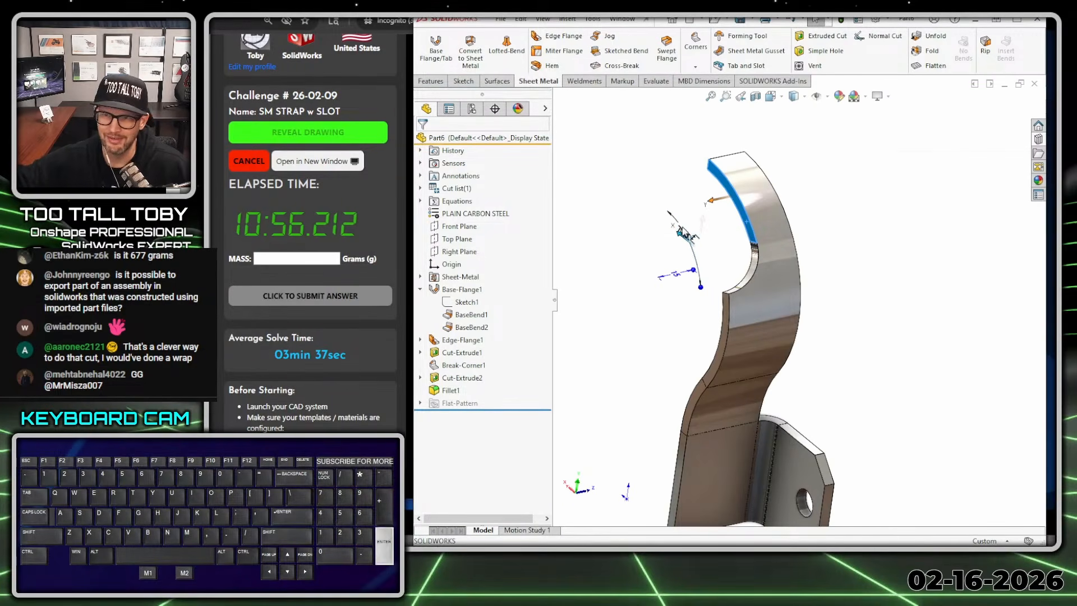
{"action": "left_click", "coordinate": [760, 290]}
{"action": "middle_click_drag", "start_coordinate": [760, 290], "coordinate": [750, 268]}
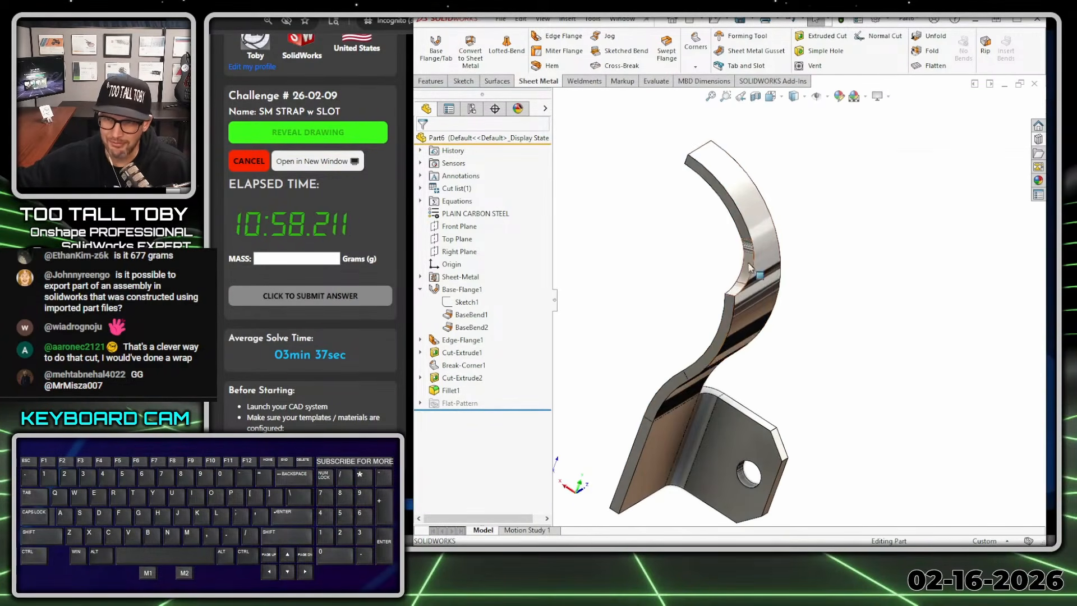
- Review the face fillet's two face sets and hold-line edge in its definition, and inspect the finished blend on the strap
{"action": "right_click", "coordinate": [452, 393]}
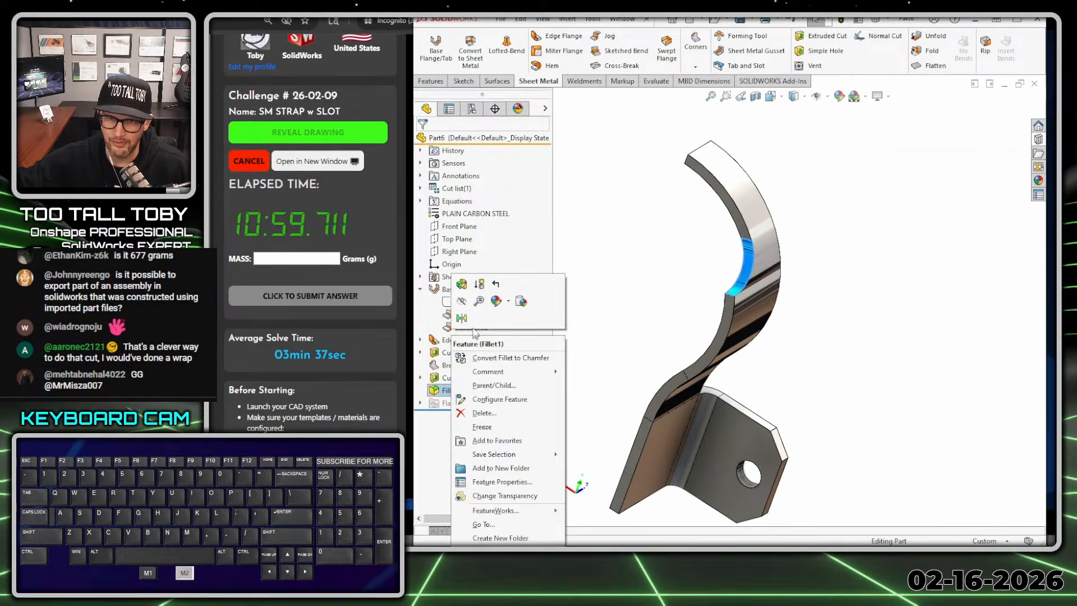
{"action": "left_click", "coordinate": [458, 286]}
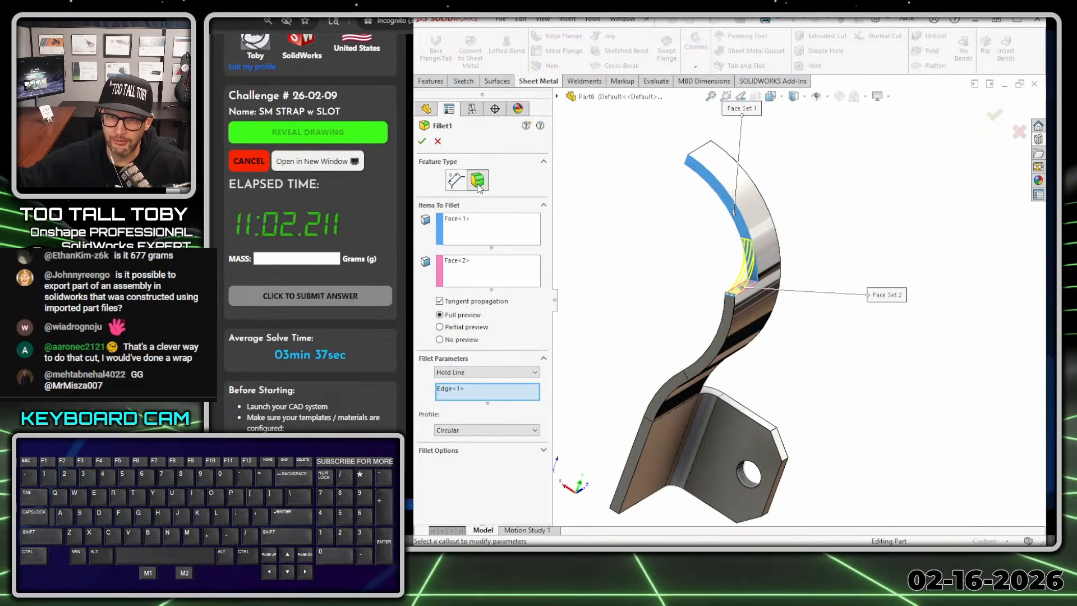
{"action": "left_click", "coordinate": [469, 237]}
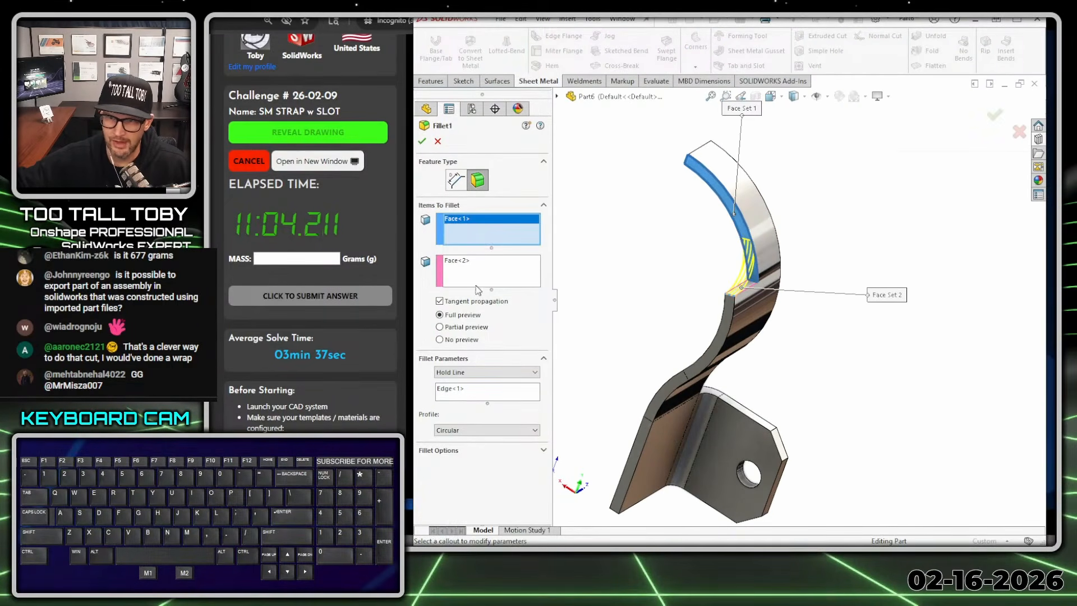
{"action": "left_click", "coordinate": [477, 270]}
{"action": "scroll", "coordinate": [800, 313], "scroll_direction": "down", "scroll_amount": 2}
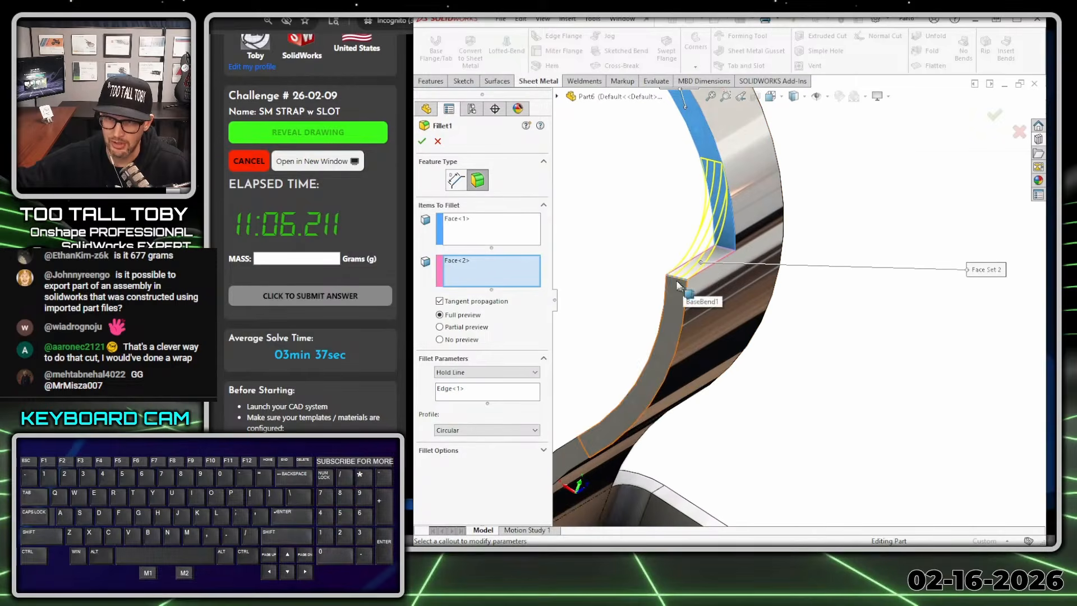
{"action": "scroll", "coordinate": [687, 316], "scroll_direction": "up", "scroll_amount": 3}
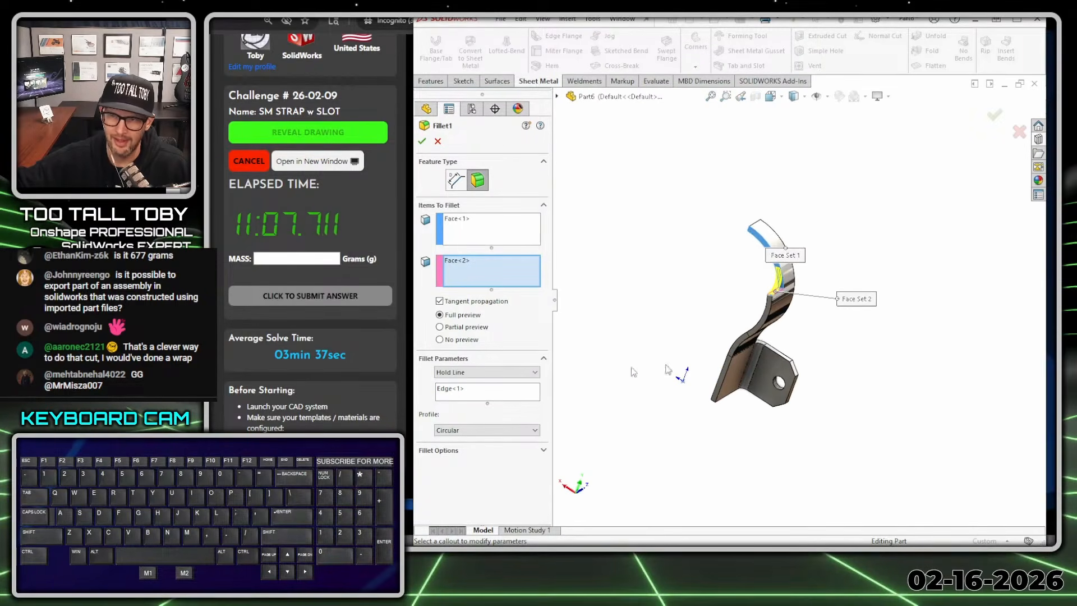
{"action": "left_click", "coordinate": [422, 142]}
{"action": "middle_click_drag", "start_coordinate": [690, 315], "coordinate": [796, 339]}
{"action": "middle_click_drag", "start_coordinate": [712, 330], "coordinate": [706, 387]}
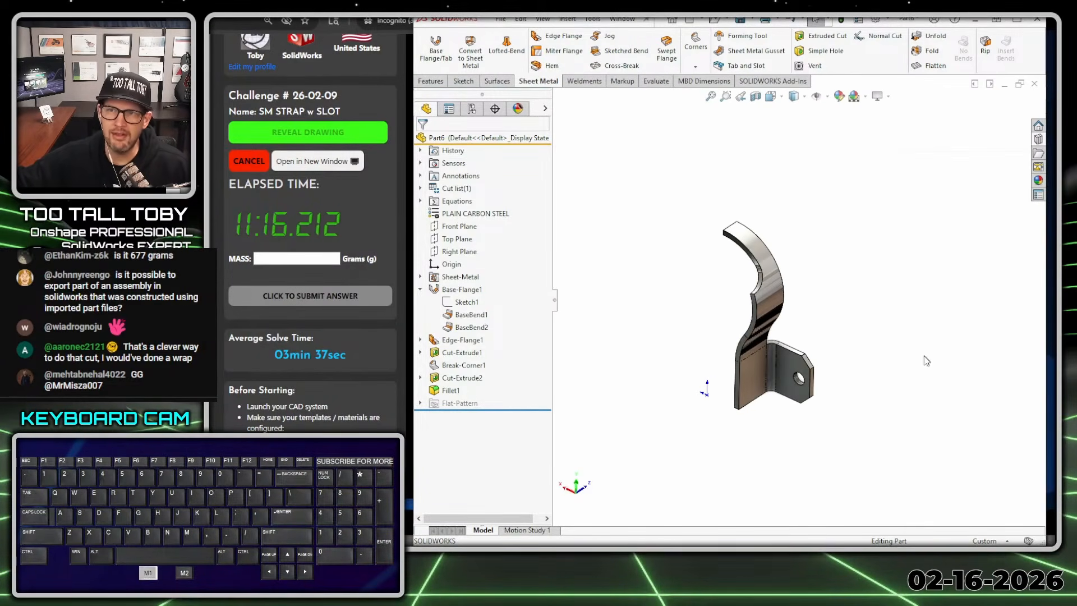
- Start a mirror feature and try to mirror the half-strap body about the Front Plane
{"action": "left_click", "coordinate": [431, 82]}
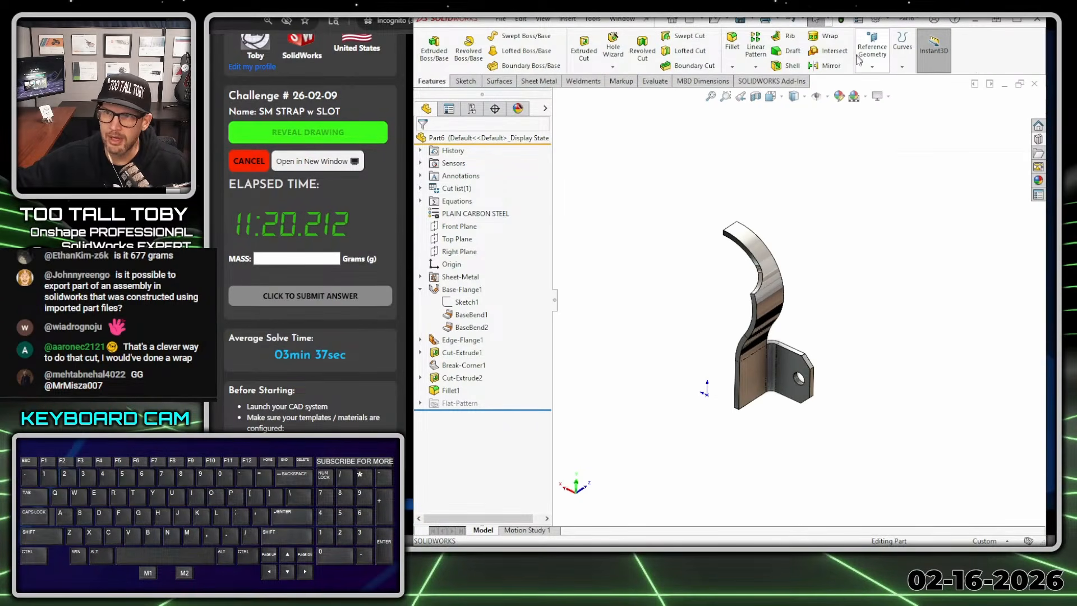
{"action": "left_click", "coordinate": [826, 66]}
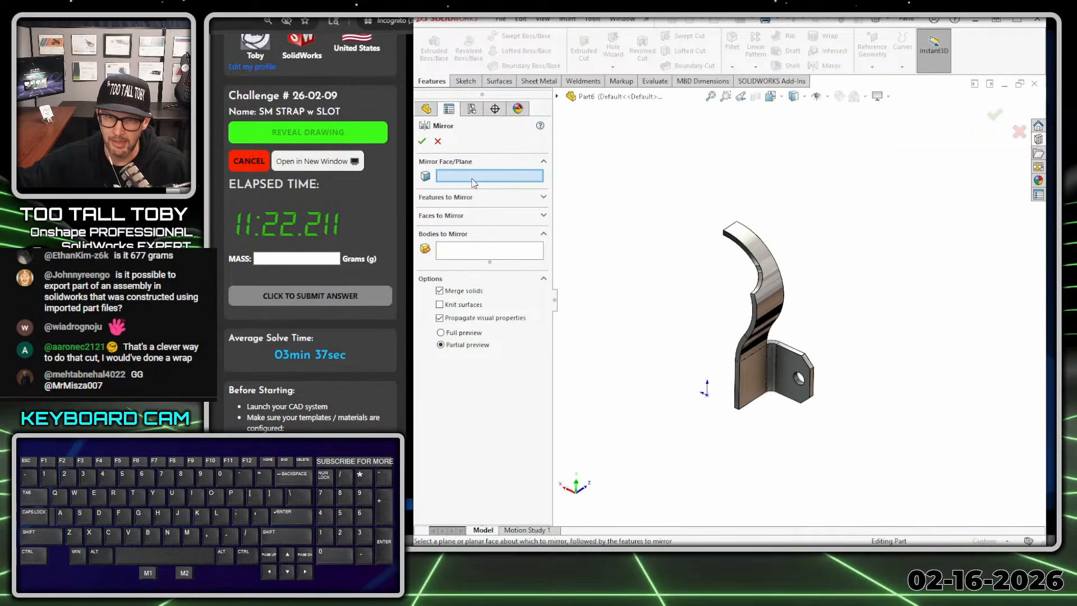
{"action": "scroll", "coordinate": [729, 314], "scroll_direction": "down", "scroll_amount": 5}
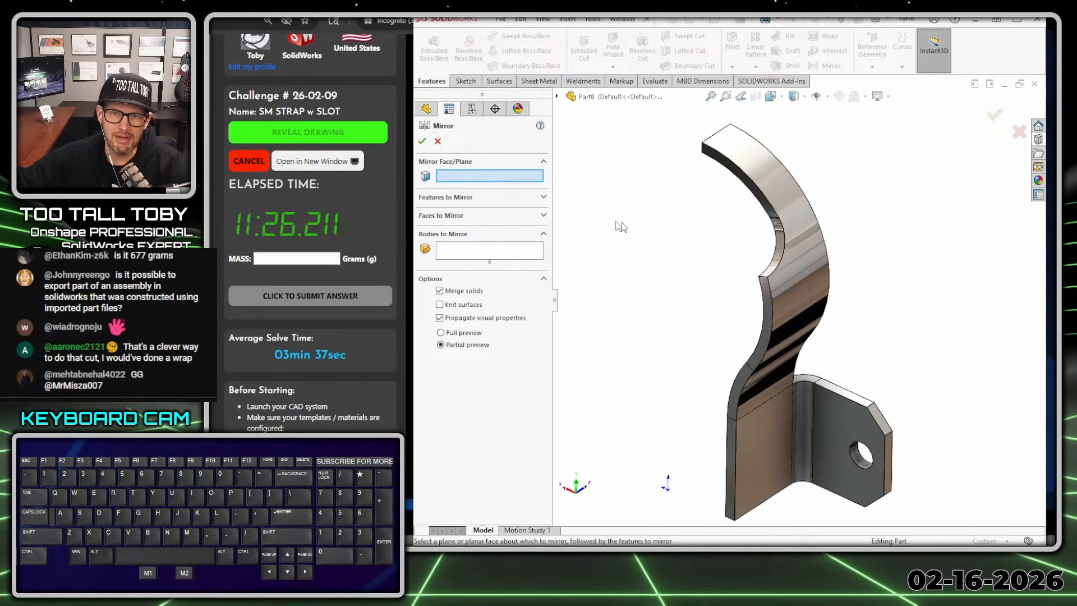
{"action": "left_click", "coordinate": [473, 181]}
{"action": "scroll", "coordinate": [704, 286], "scroll_direction": "up", "scroll_amount": 3}
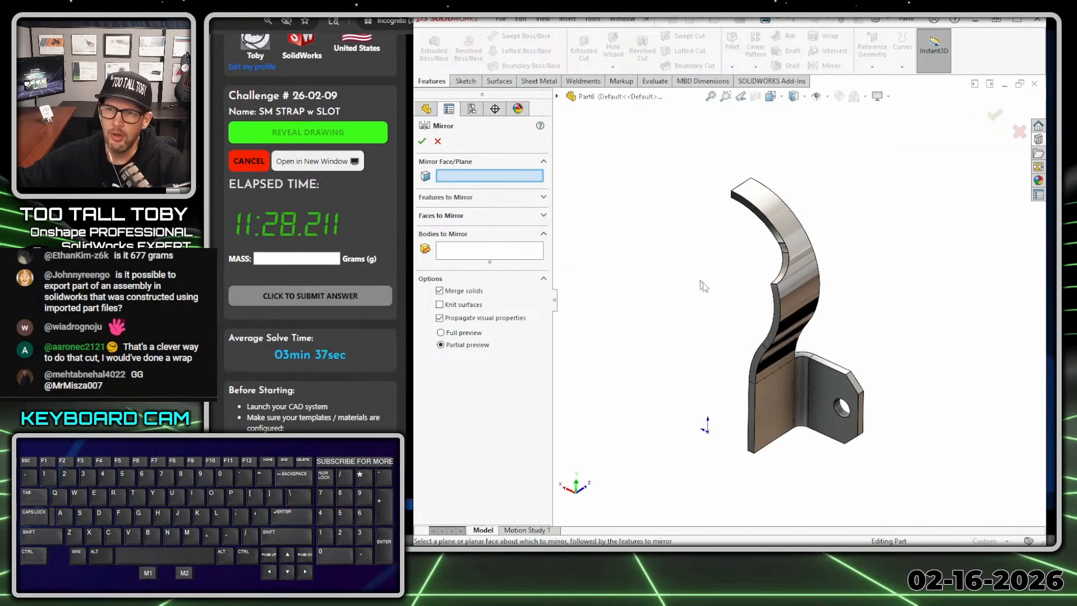
{"action": "key", "text": "alt+1"}
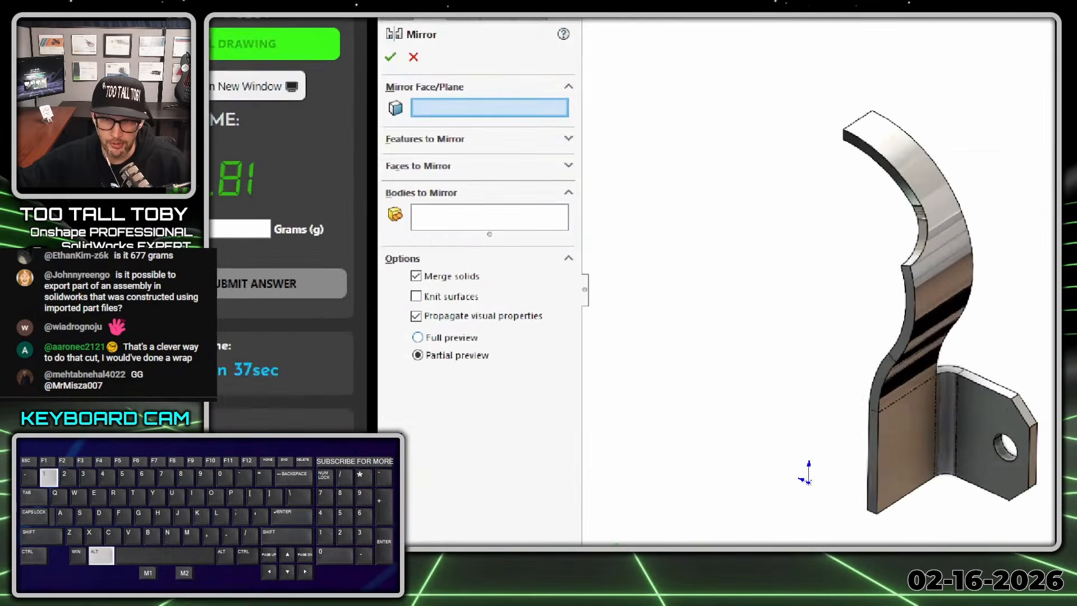
{"action": "left_click", "coordinate": [432, 248]}
{"action": "mouse_move", "coordinate": [443, 252]}
{"action": "left_mouse_down"}
{"action": "mouse_move", "coordinate": [325, 278]}
{"action": "mouse_move", "coordinate": [462, 247]}
{"action": "left_mouse_up"}
{"action": "key", "text": "alt+1"}
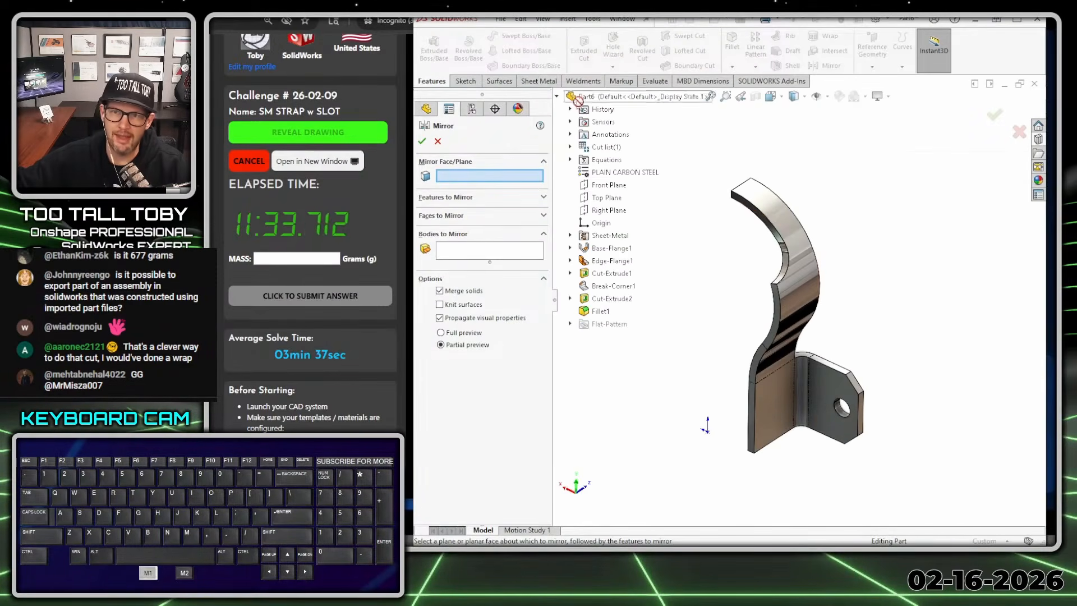
{"action": "left_click", "coordinate": [608, 185]}
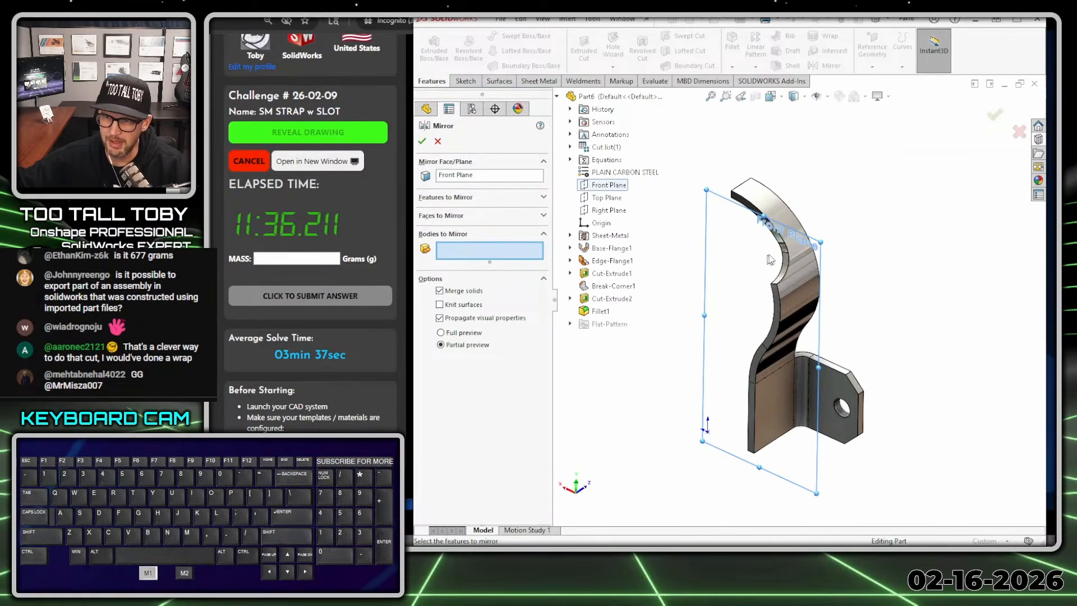
{"action": "left_click", "coordinate": [796, 270]}
{"action": "key", "text": "alt+1"}
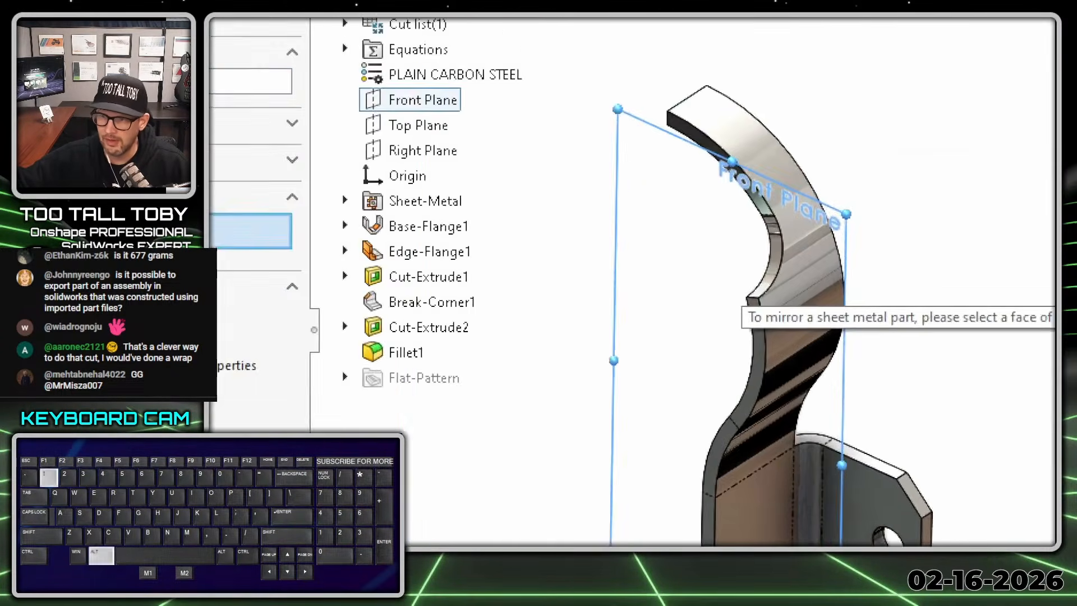
{"action": "left_click", "coordinate": [930, 312]}
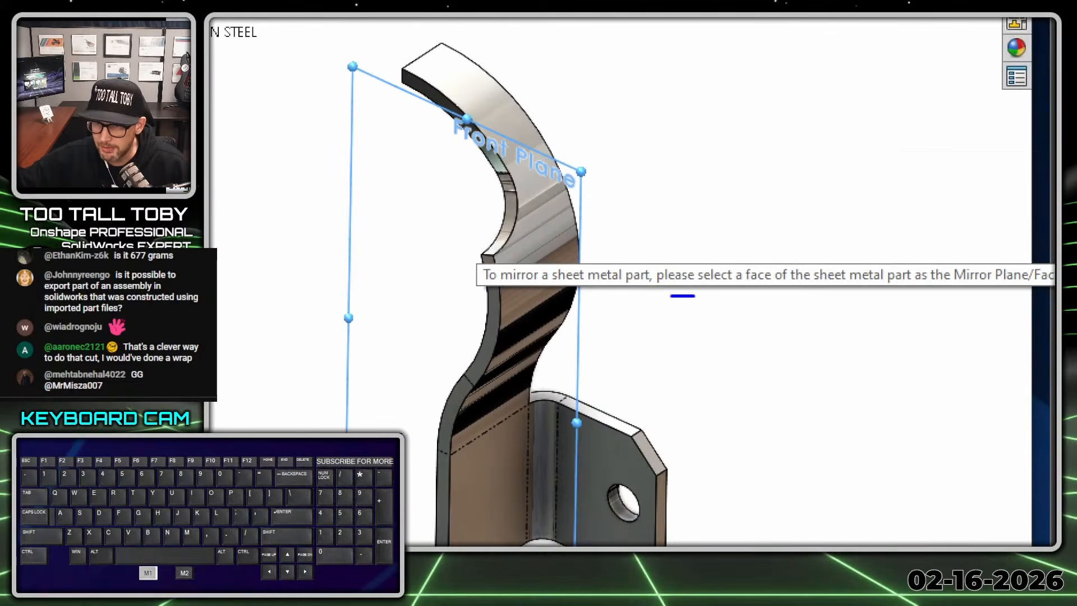
{"action": "left_click_drag", "start_coordinate": [695, 297], "coordinate": [1041, 306]}
{"action": "mouse_move", "coordinate": [1053, 245]}
{"action": "left_mouse_down"}
{"action": "mouse_move", "coordinate": [468, 245]}
{"action": "mouse_move", "coordinate": [766, 334]}
{"action": "left_mouse_up"}
{"action": "key", "text": "alt+1"}
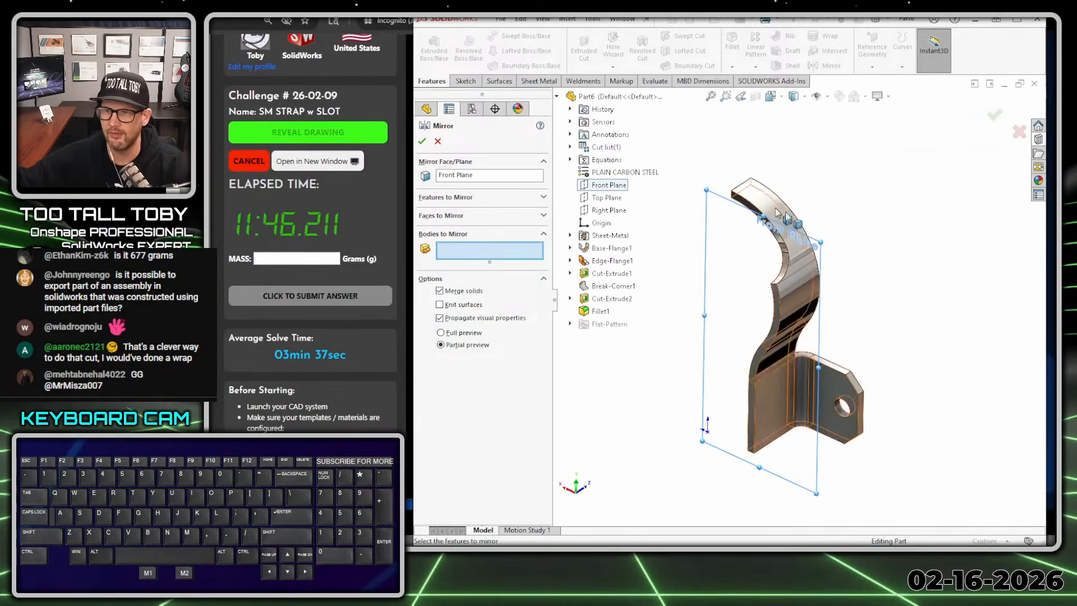
- Replace the Front Plane with the base flange's narrow flat side face and mirror the half-strap body about it with solids merged
{"action": "left_click", "coordinate": [460, 176]}
{"action": "right_click", "coordinate": [462, 175]}
{"action": "left_click", "coordinate": [496, 178]}
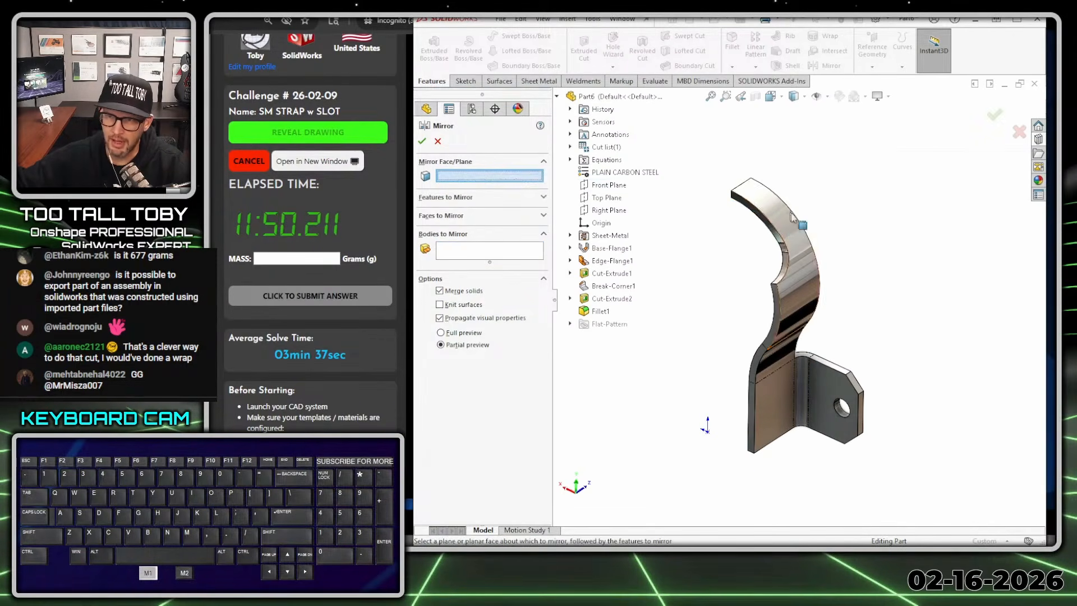
{"action": "left_click", "coordinate": [753, 418]}
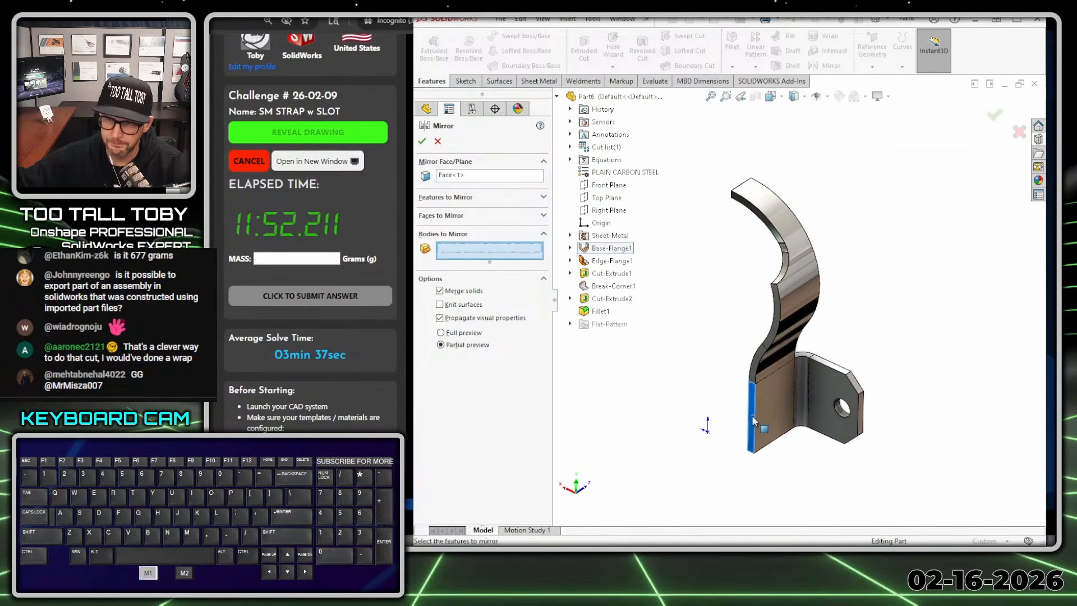
{"action": "left_click", "coordinate": [807, 258]}
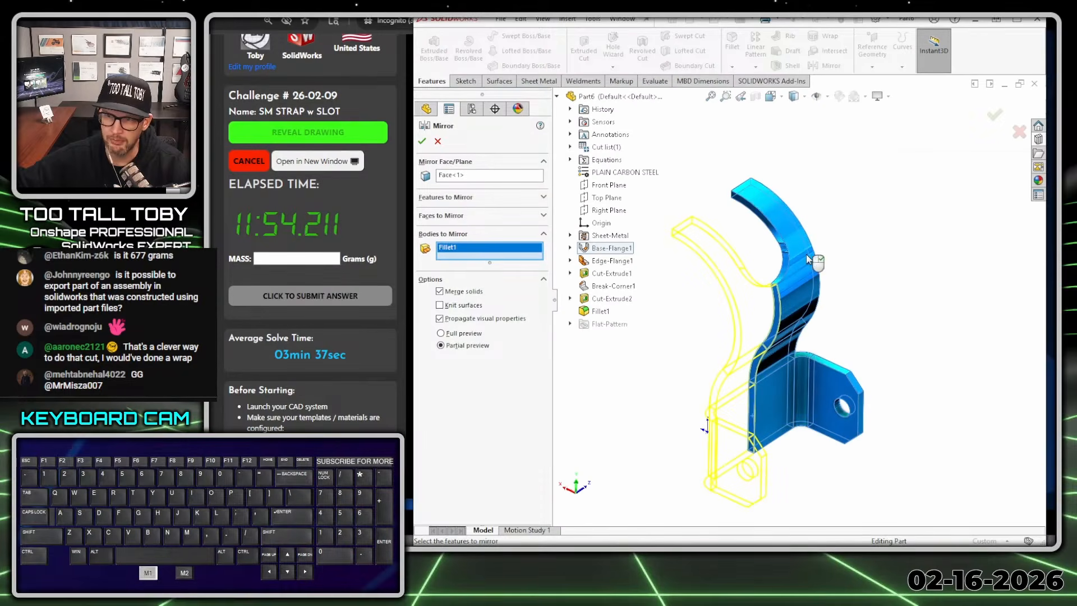
{"action": "left_click", "coordinate": [421, 141]}
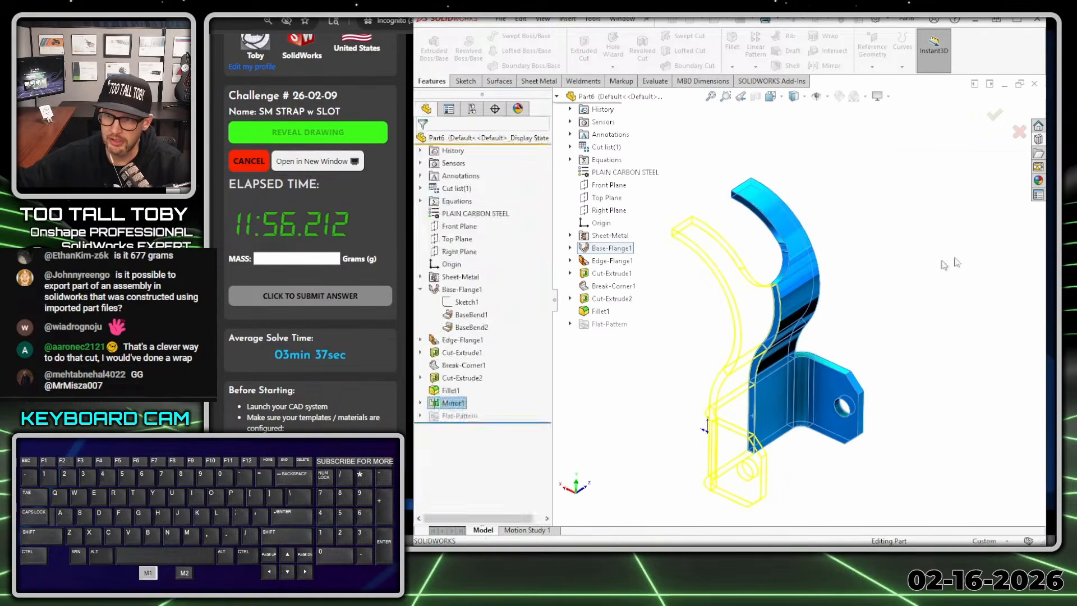
- Check the full strap's flat pattern, restore the folded state, and inspect the curved arm's end faces
{"action": "left_click", "coordinate": [528, 81]}
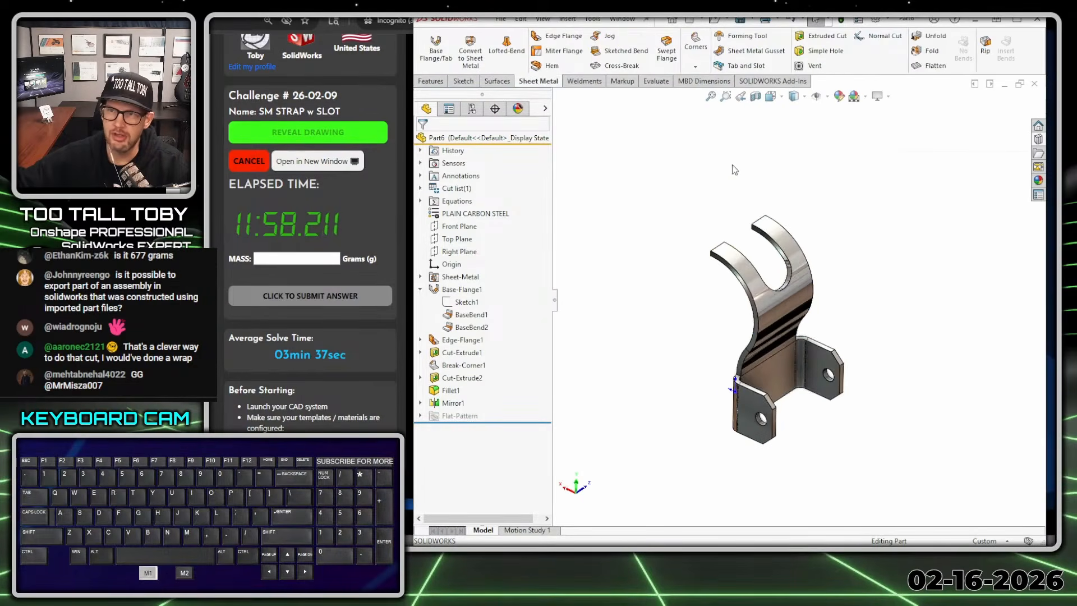
{"action": "left_click", "coordinate": [927, 67]}
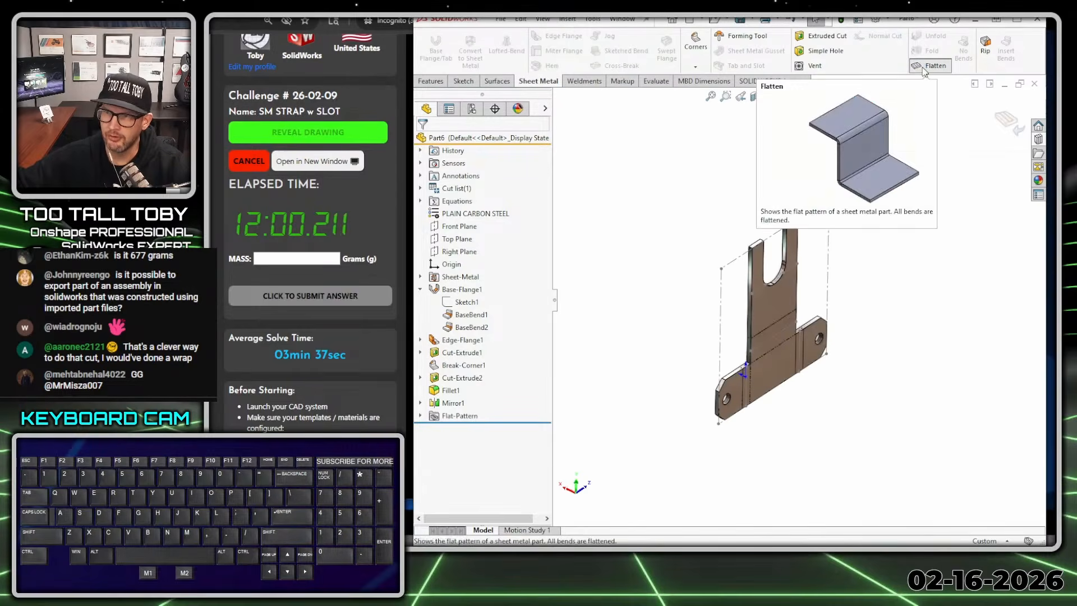
{"action": "left_click", "coordinate": [927, 68]}
{"action": "middle_click_drag", "start_coordinate": [676, 282], "coordinate": [741, 271]}
{"action": "scroll", "coordinate": [742, 272], "scroll_direction": "down", "scroll_amount": 4}
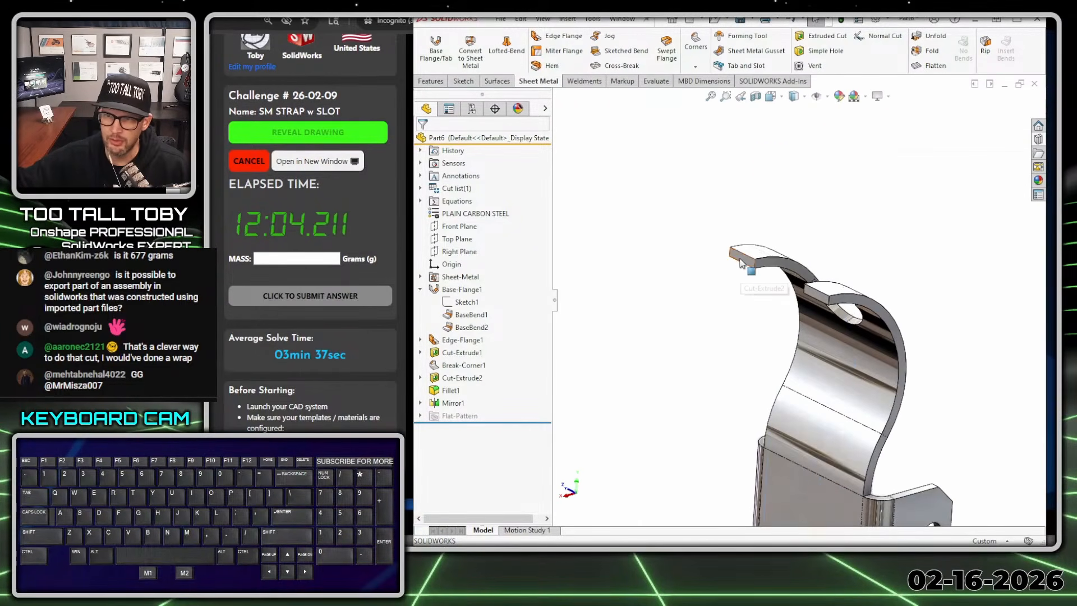
{"action": "left_click", "coordinate": [742, 259]}
{"action": "left_click", "coordinate": [681, 282]}
{"action": "scroll", "coordinate": [861, 474], "scroll_direction": "up", "scroll_amount": 2}
{"action": "scroll", "coordinate": [861, 472], "scroll_direction": "down", "scroll_amount": 1}
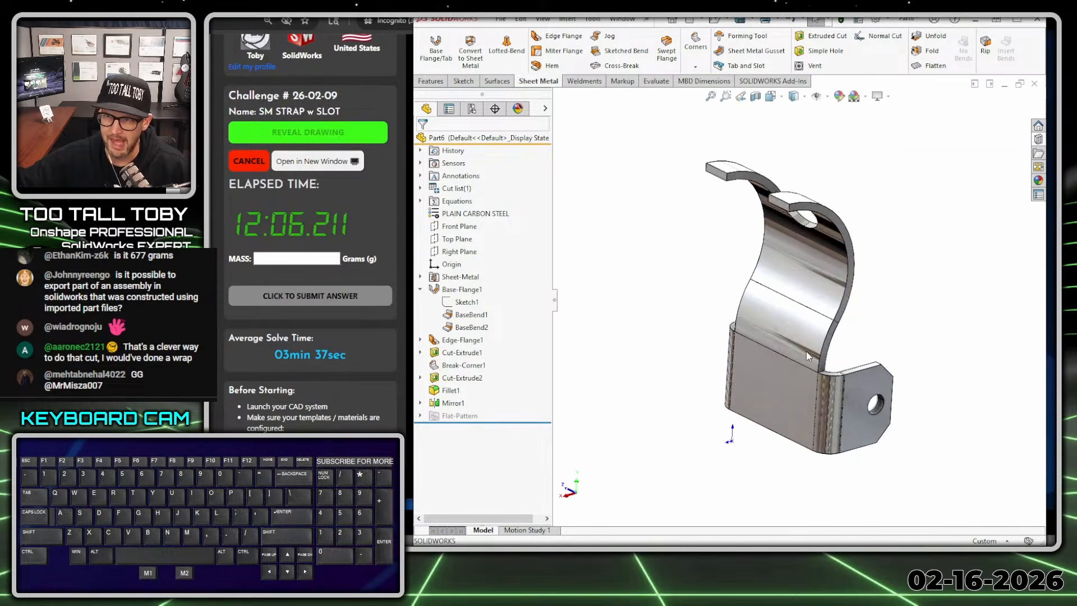
- Start another mirror with the whole strap as the body, and try the curved arm's end face as the mirror face
{"action": "left_click", "coordinate": [432, 81]}
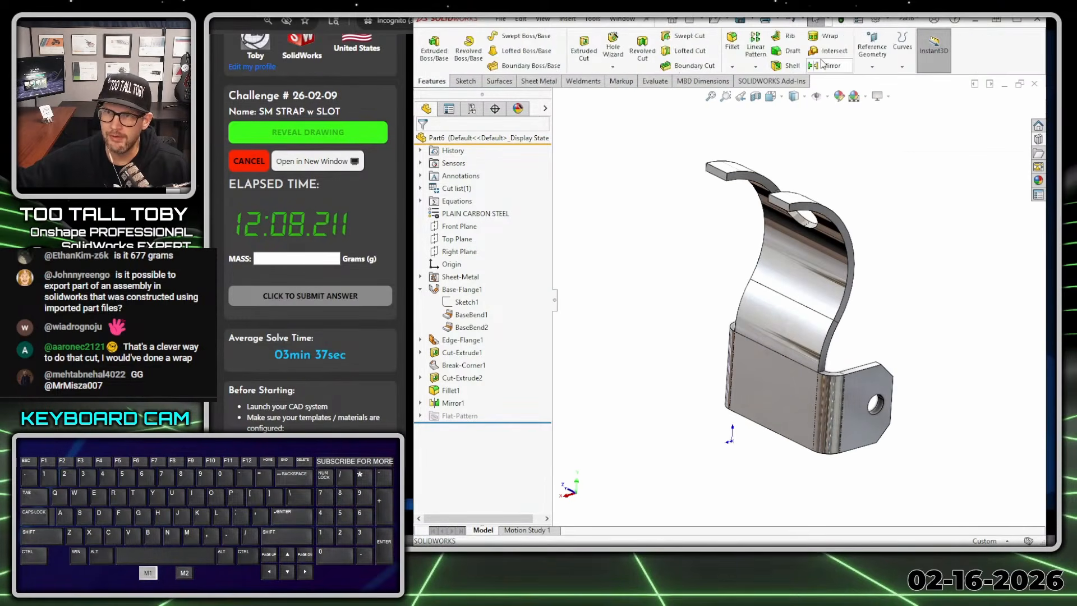
{"action": "left_click", "coordinate": [820, 65]}
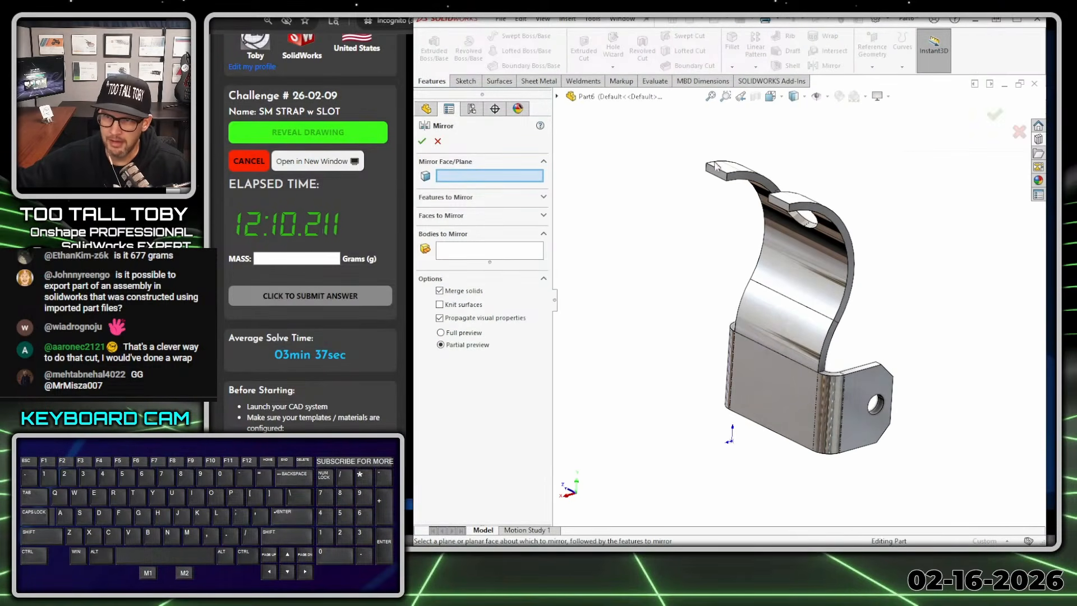
{"action": "left_click", "coordinate": [717, 174]}
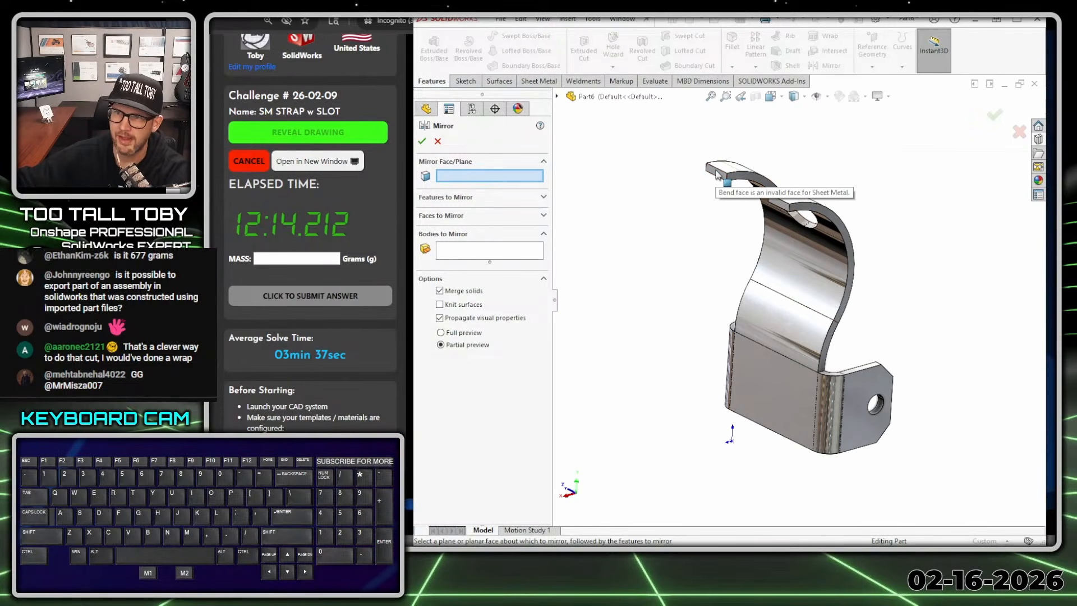
{"action": "left_click", "coordinate": [503, 257]}
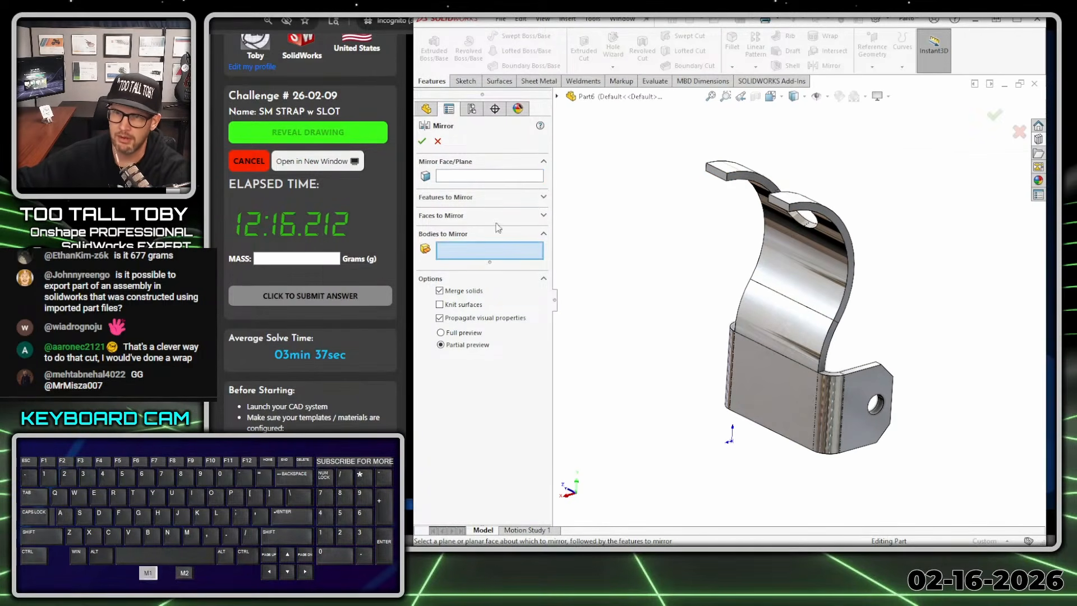
{"action": "left_click", "coordinate": [799, 265]}
{"action": "left_click", "coordinate": [527, 177]}
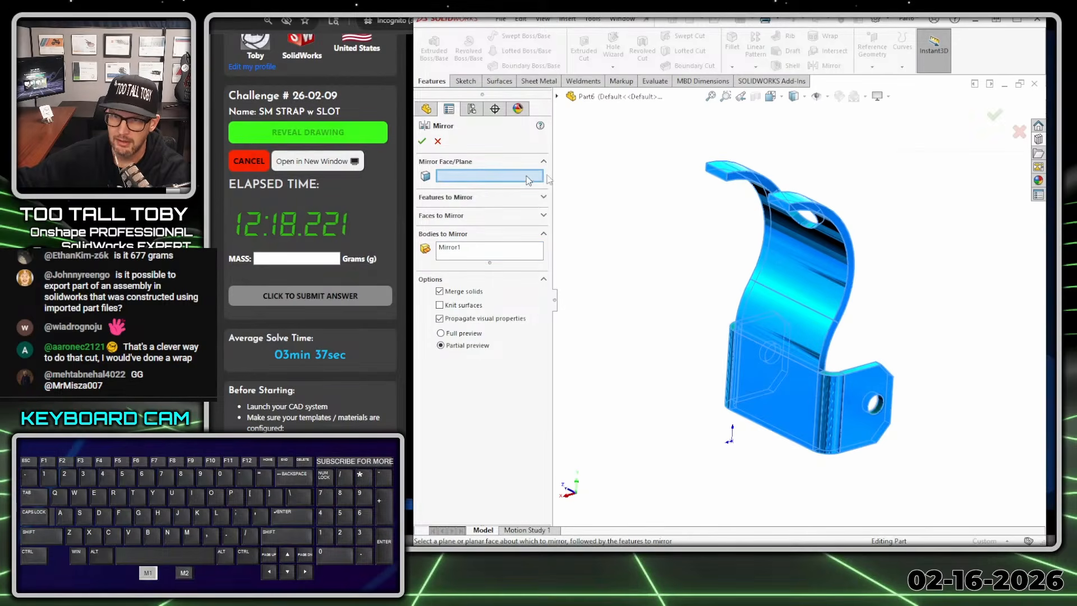
{"action": "left_click", "coordinate": [715, 177]}
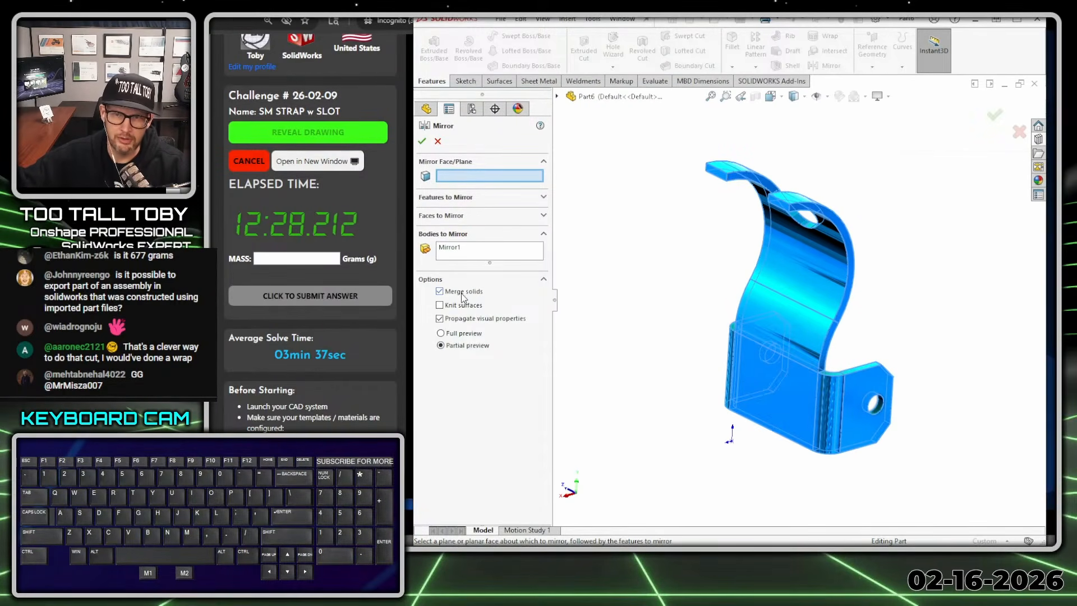
- Mirror the strap body about the Right Plane with solid merging turned off, and expand the cut list to show its bodies
{"action": "left_click", "coordinate": [558, 97]}
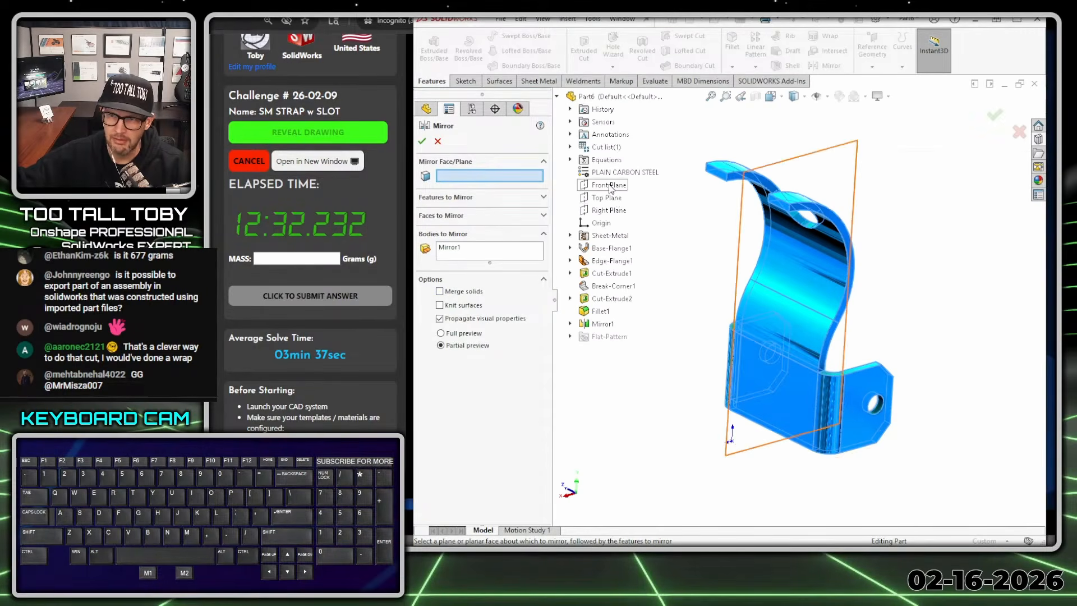
{"action": "left_click", "coordinate": [610, 210]}
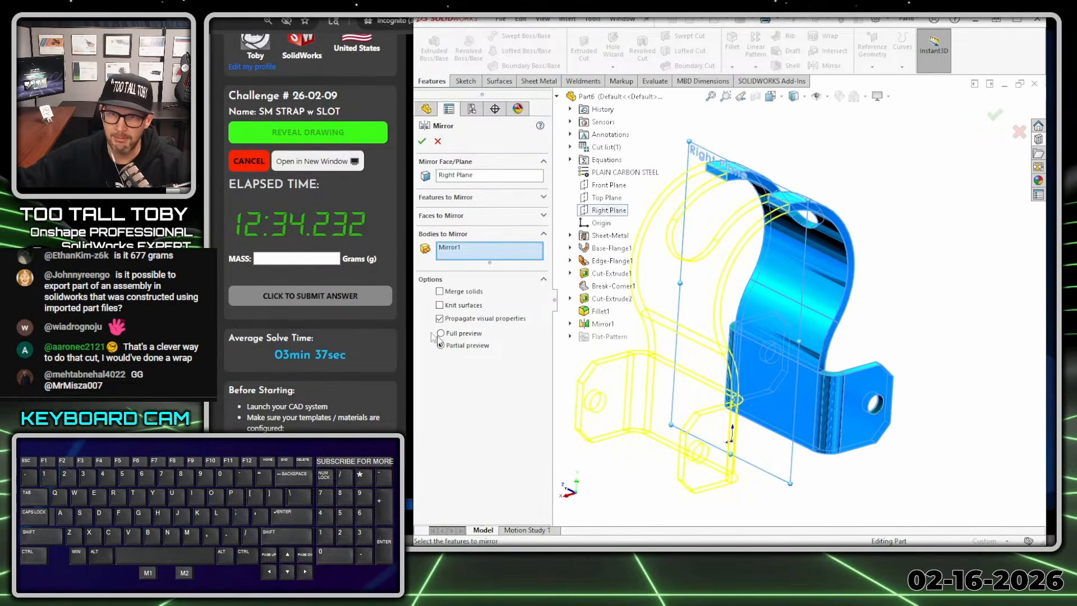
{"action": "left_click", "coordinate": [423, 142]}
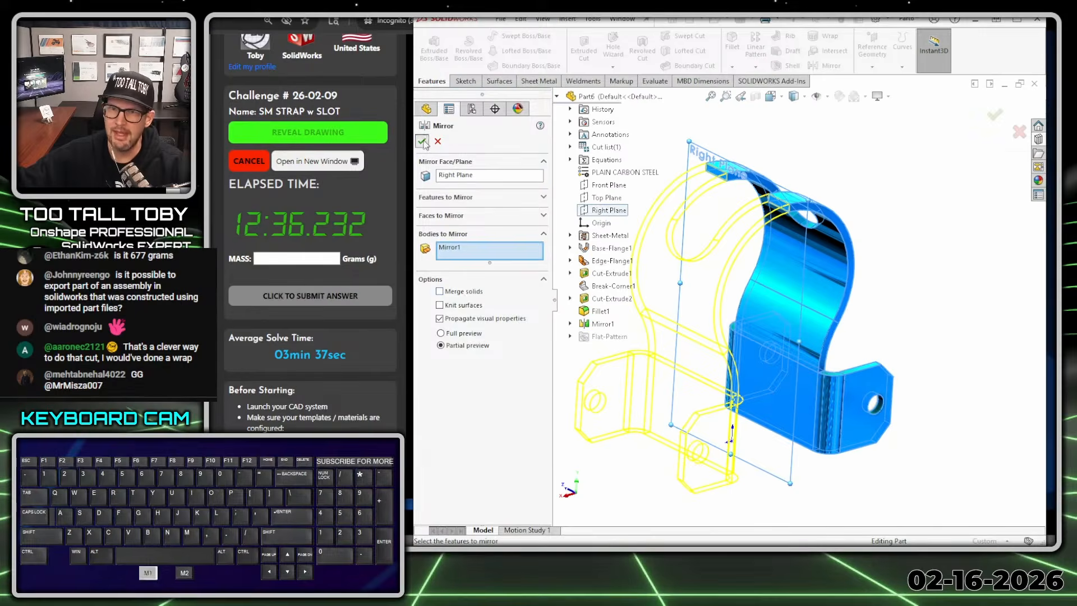
{"action": "left_click", "coordinate": [421, 189]}
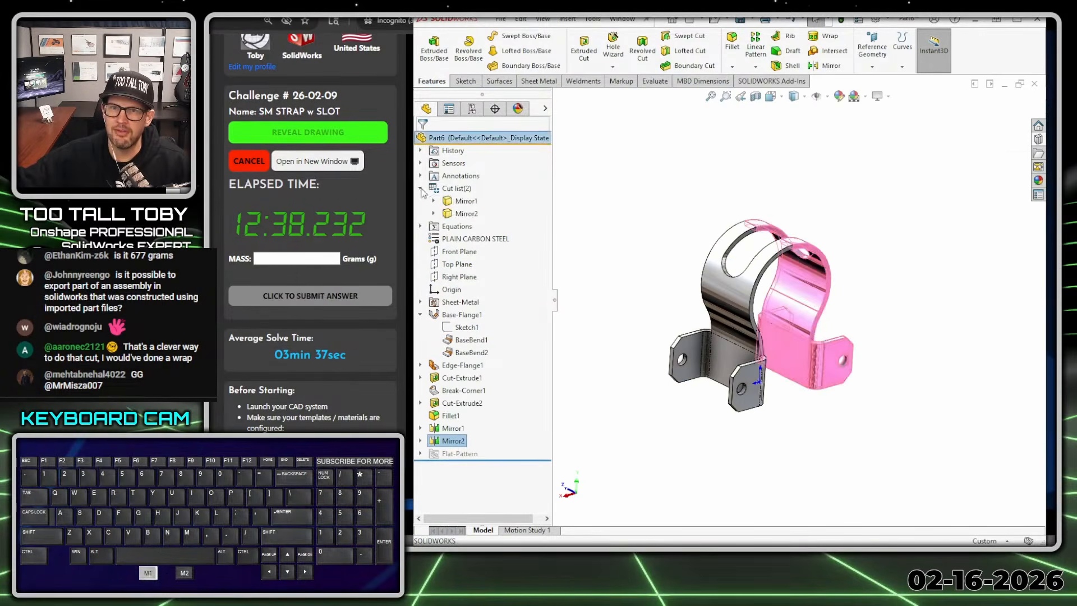
{"action": "left_click", "coordinate": [463, 202]}
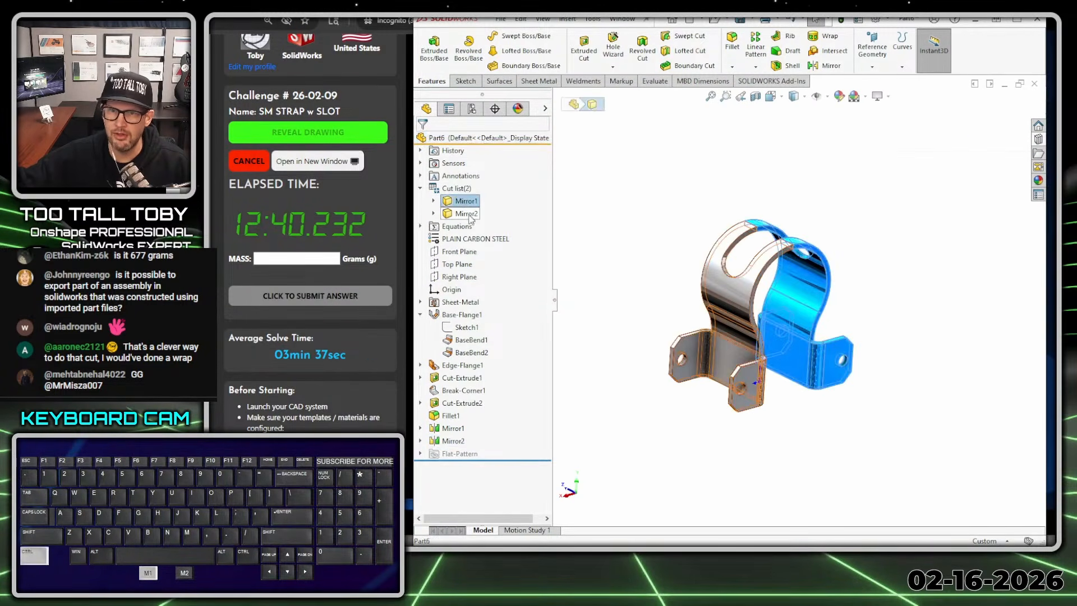
{"action": "left_click", "coordinate": [465, 214], "text": "ctrl"}
{"action": "right_click", "coordinate": [471, 216]}
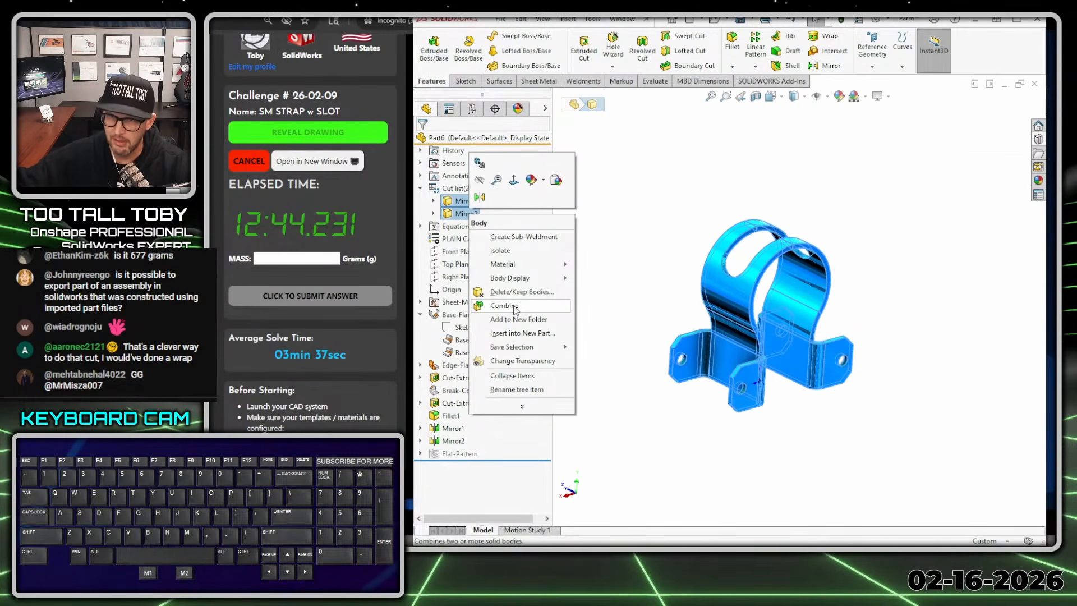
{"action": "left_click", "coordinate": [678, 212]}
{"action": "left_click", "coordinate": [568, 21]}
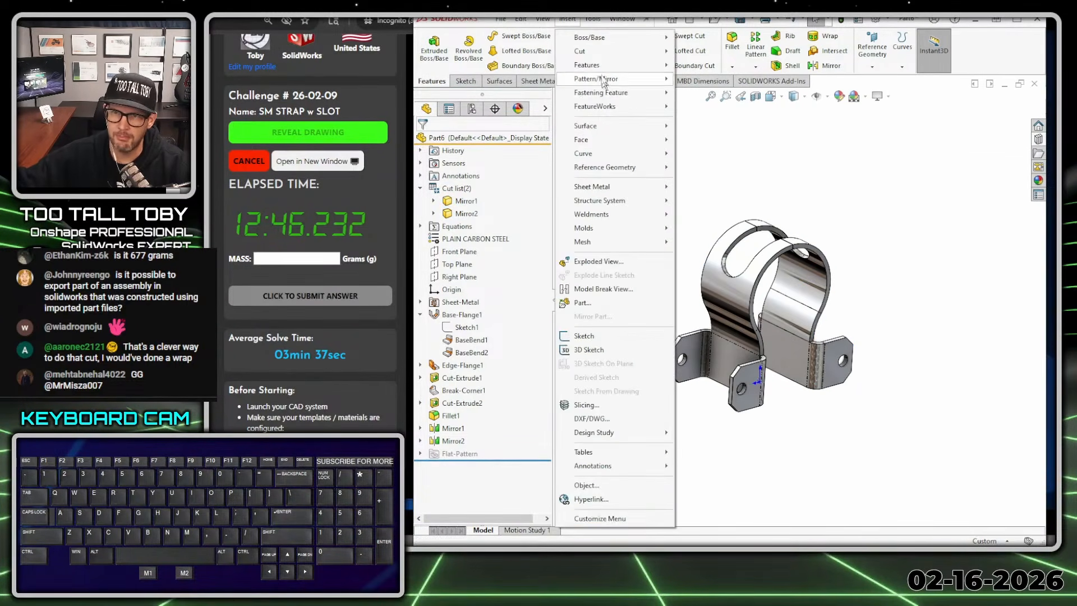
{"action": "mouse_move", "coordinate": [594, 65]}
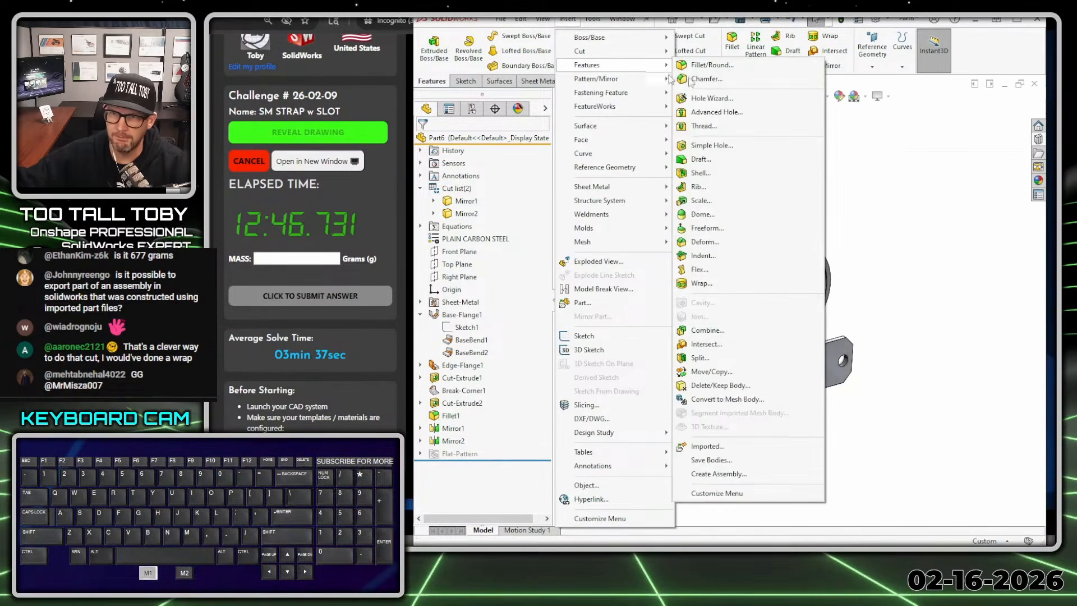
{"action": "left_click", "coordinate": [916, 256]}
- Combine the original strap body and its mirrored copy into one body with the Add operation
{"action": "left_click", "coordinate": [465, 201]}
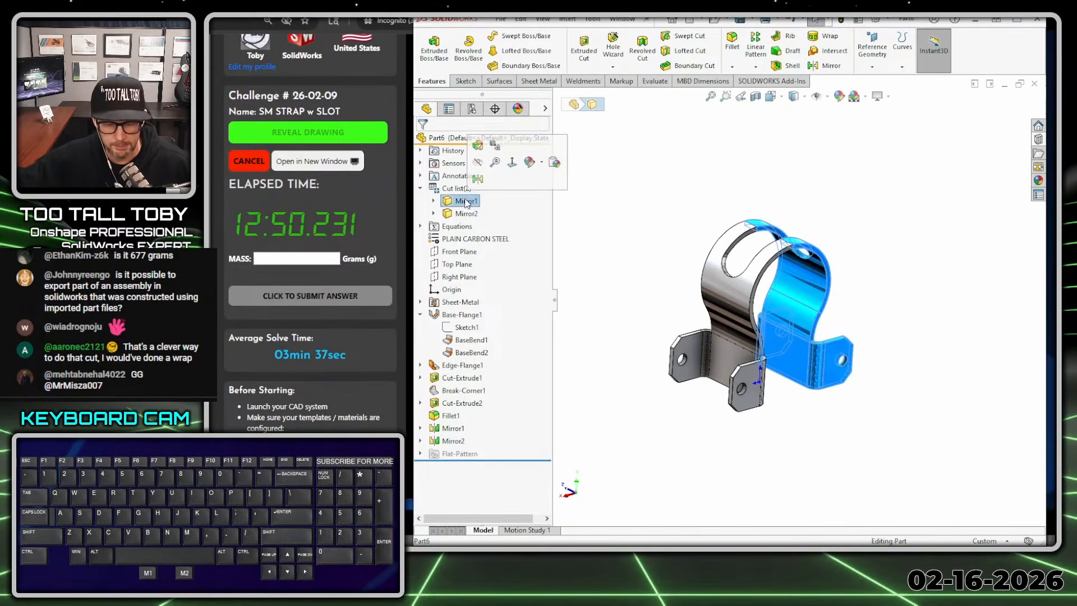
{"action": "left_click", "coordinate": [463, 214], "text": "ctrl"}
{"action": "right_click", "coordinate": [460, 213]}
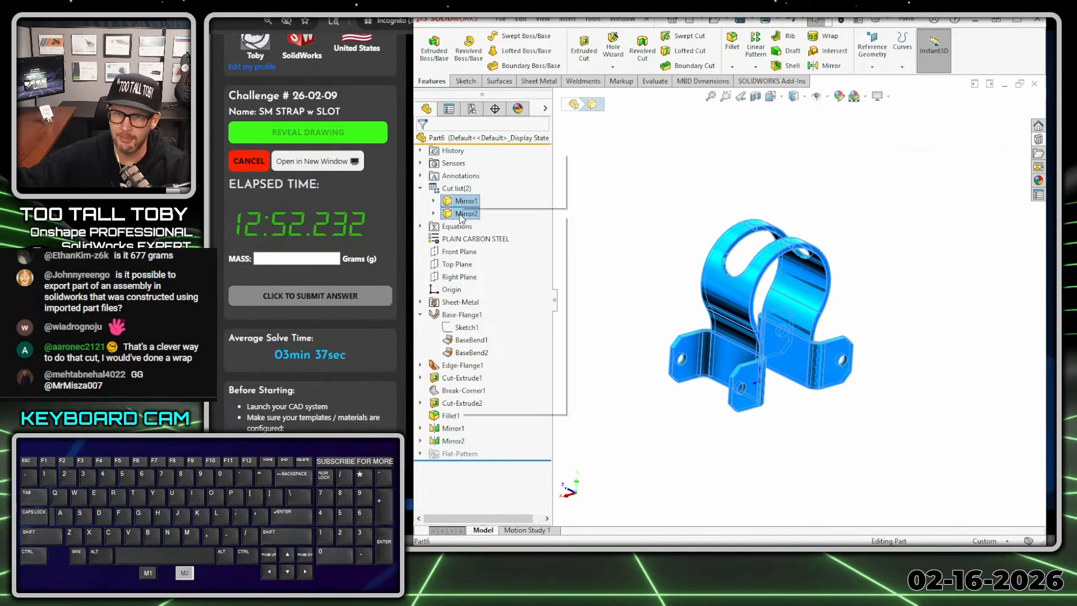
{"action": "left_click", "coordinate": [496, 306]}
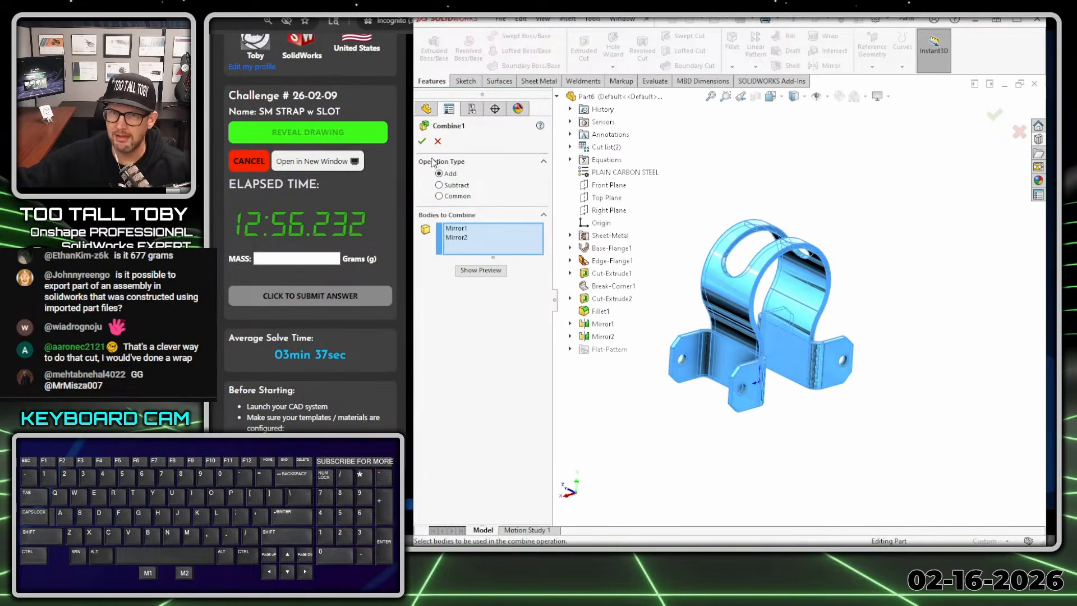
{"action": "left_click", "coordinate": [422, 142]}
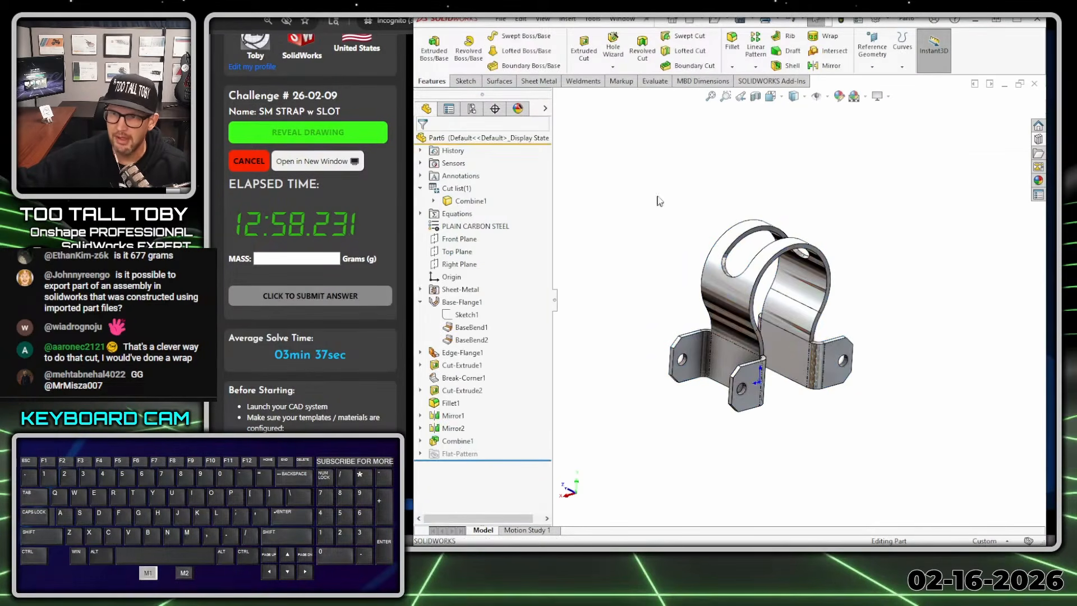
- Check the flat pattern of the combined strap, restore the folded state, and inspect the bends and slot
{"action": "middle_click_drag", "start_coordinate": [637, 312], "coordinate": [788, 332]}
{"action": "scroll", "coordinate": [790, 314], "scroll_direction": "up", "scroll_amount": 1}
{"action": "left_click", "coordinate": [540, 81]}
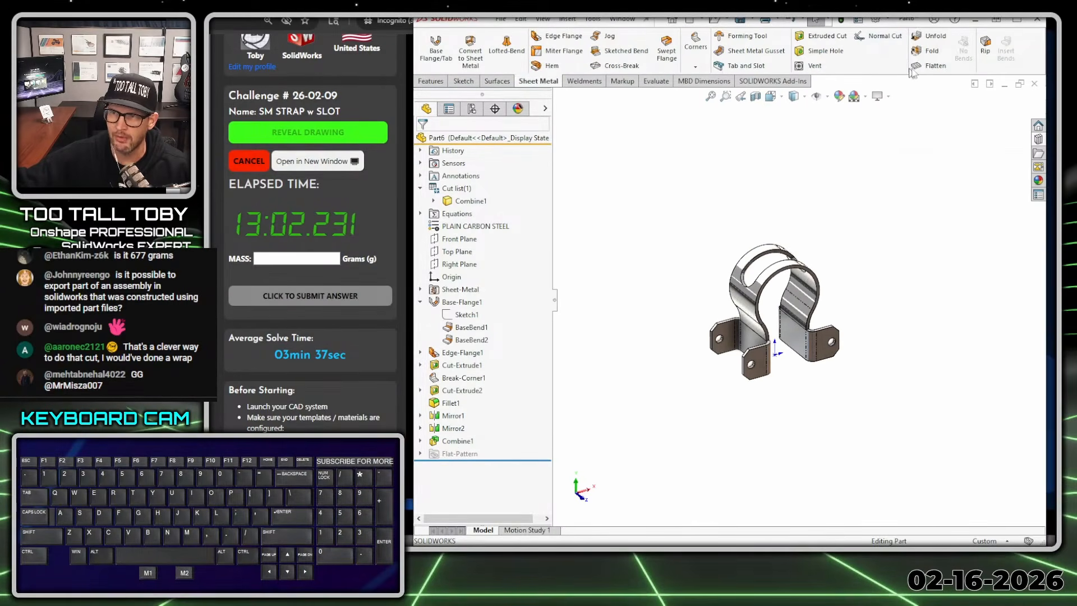
{"action": "left_click", "coordinate": [936, 66]}
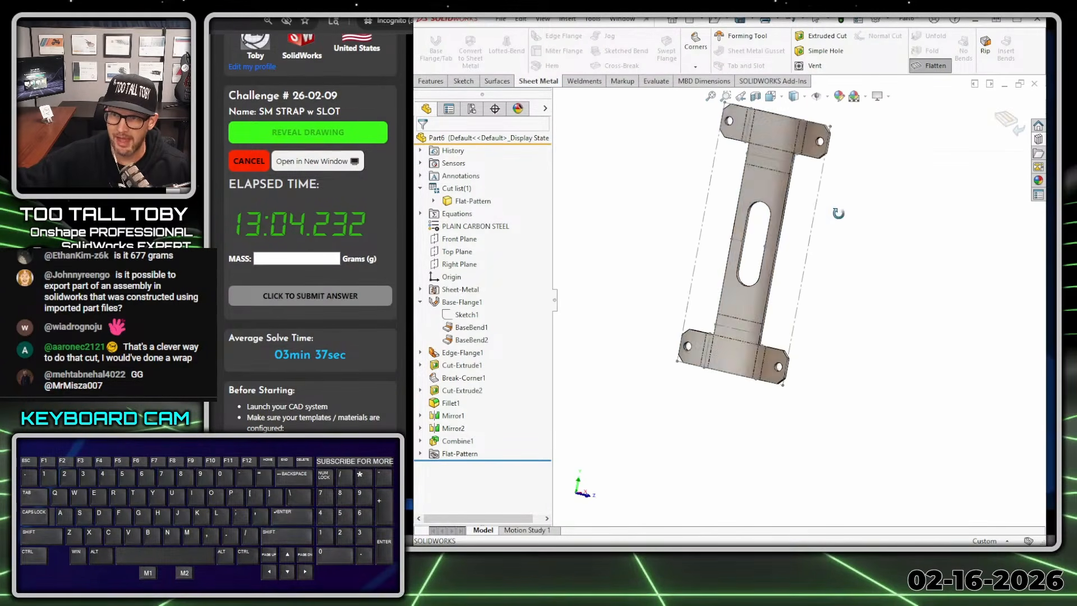
{"action": "left_click", "coordinate": [932, 65]}
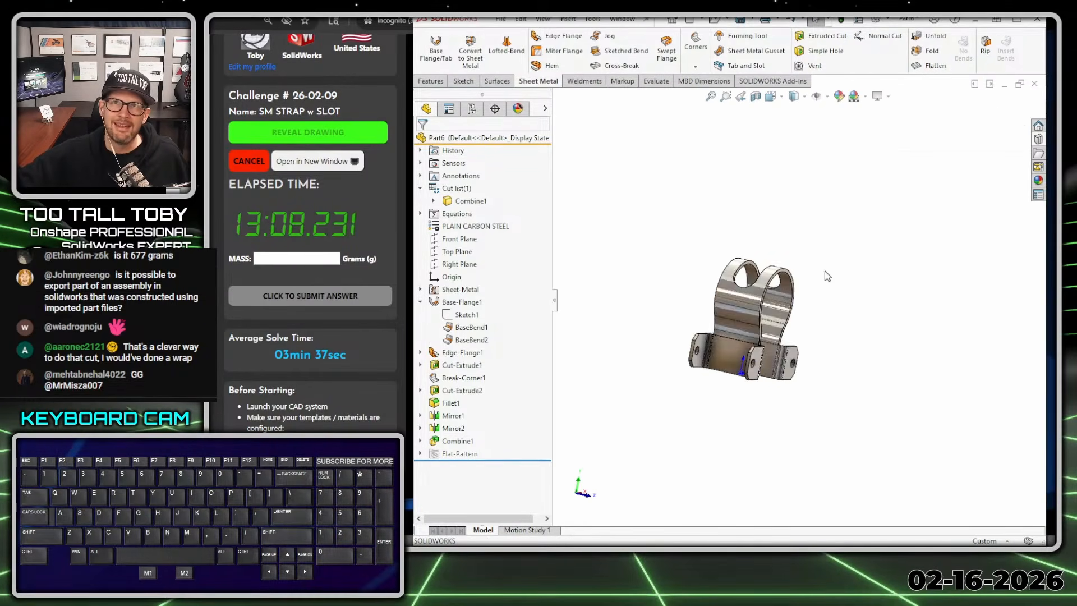
{"action": "middle_click_drag", "start_coordinate": [825, 272], "coordinate": [804, 311]}
{"action": "scroll", "coordinate": [764, 285], "scroll_direction": "down", "scroll_amount": 3}
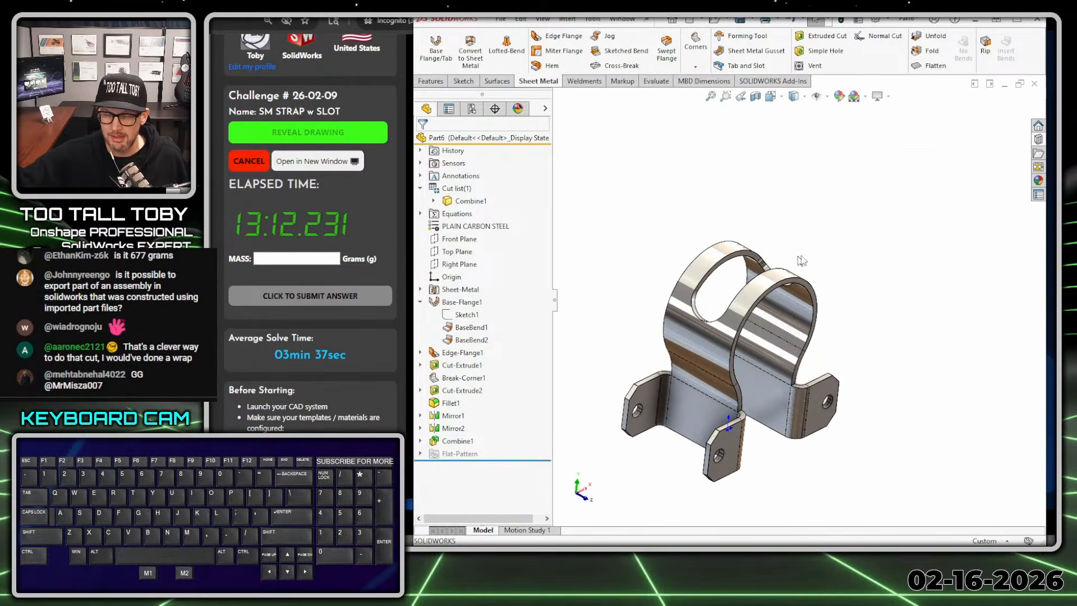
{"action": "middle_click_drag", "start_coordinate": [750, 398], "coordinate": [770, 443]}
{"action": "scroll", "coordinate": [761, 418], "scroll_direction": "down", "scroll_amount": 2}
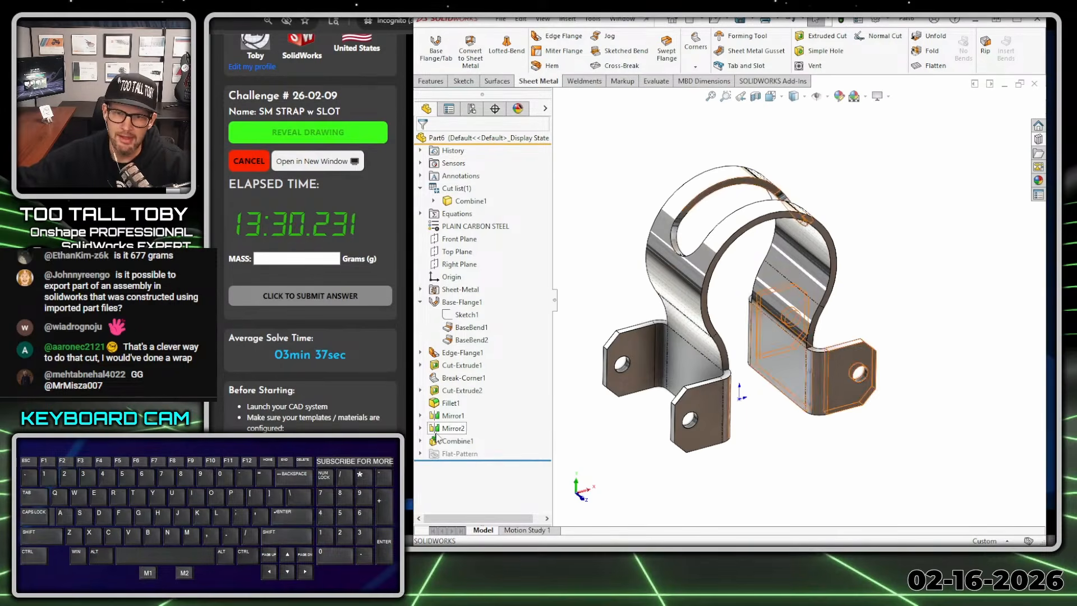
- Delete the combine feature and the second mirror, keeping the half strap from the first mirror
{"action": "left_click", "coordinate": [457, 441]}
{"action": "key", "text": "Delete"}
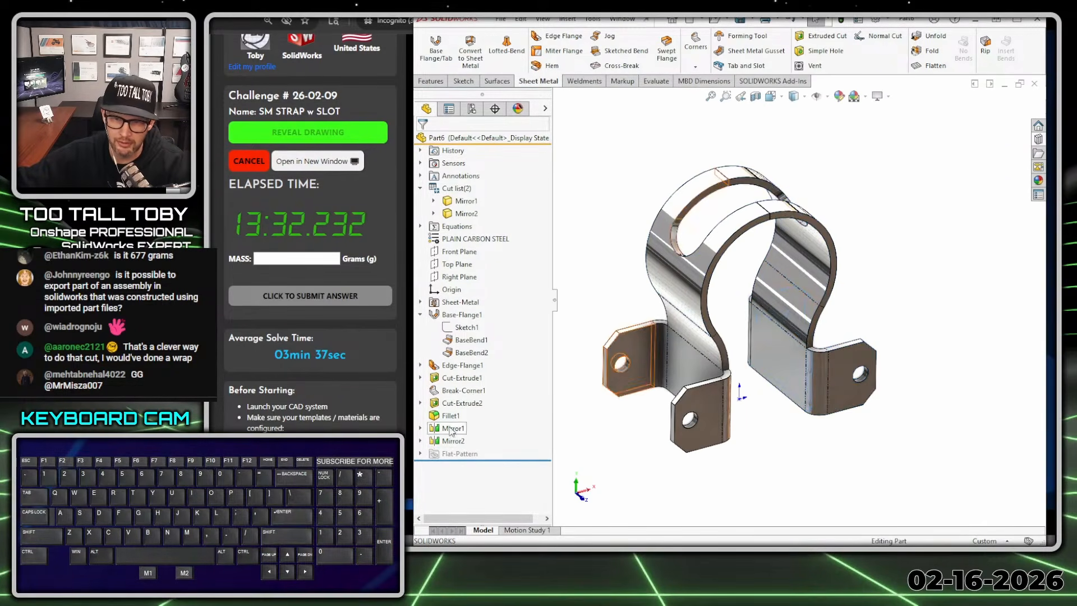
{"action": "left_click", "coordinate": [453, 440]}
{"action": "key", "text": "Delete"}
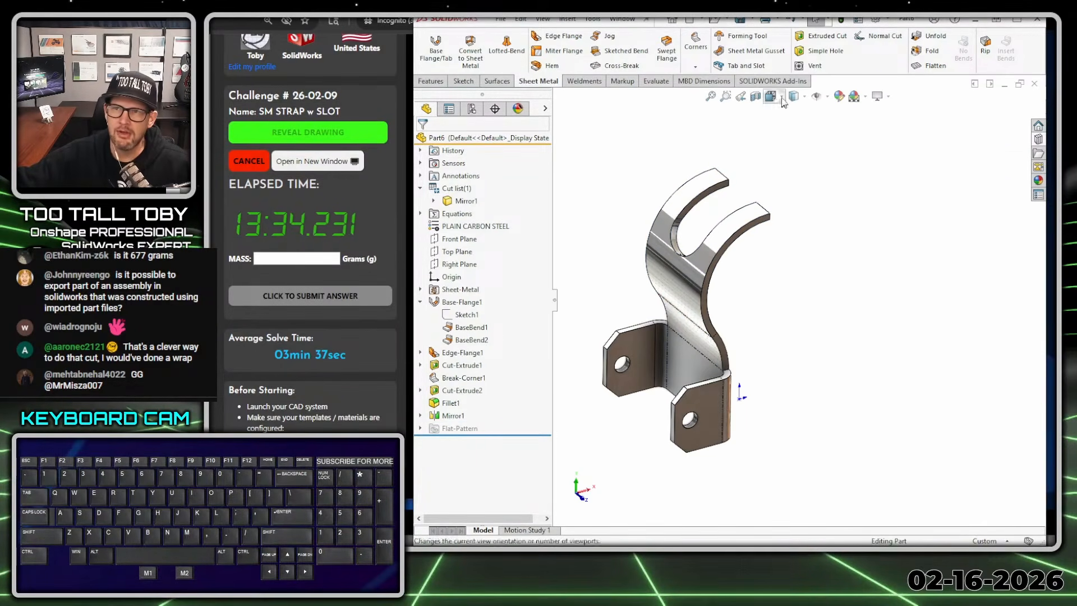
- Mirror the whole half-strap body about the Right Plane with Merge solids turned off
{"action": "left_click", "coordinate": [425, 82]}
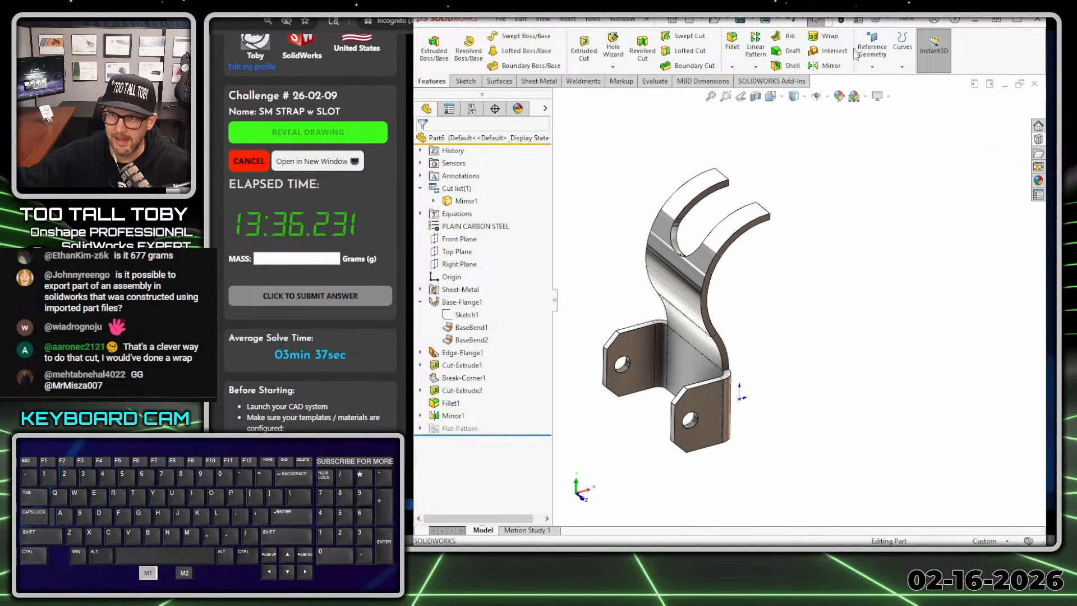
{"action": "left_click", "coordinate": [828, 66]}
{"action": "left_click", "coordinate": [476, 249]}
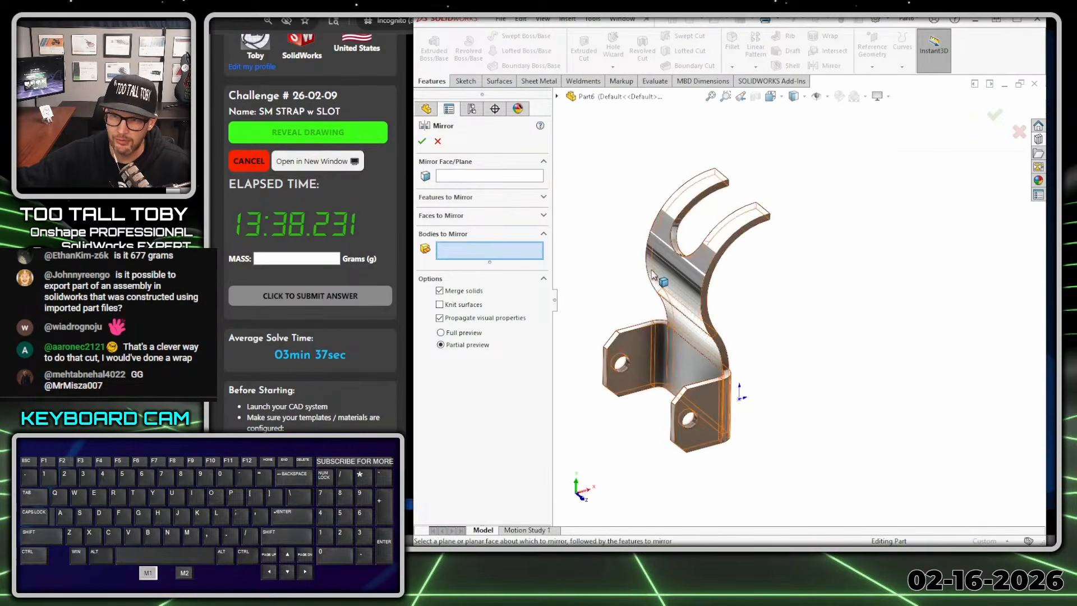
{"action": "left_click", "coordinate": [665, 281]}
{"action": "middle_click_drag", "start_coordinate": [743, 265], "coordinate": [704, 257]}
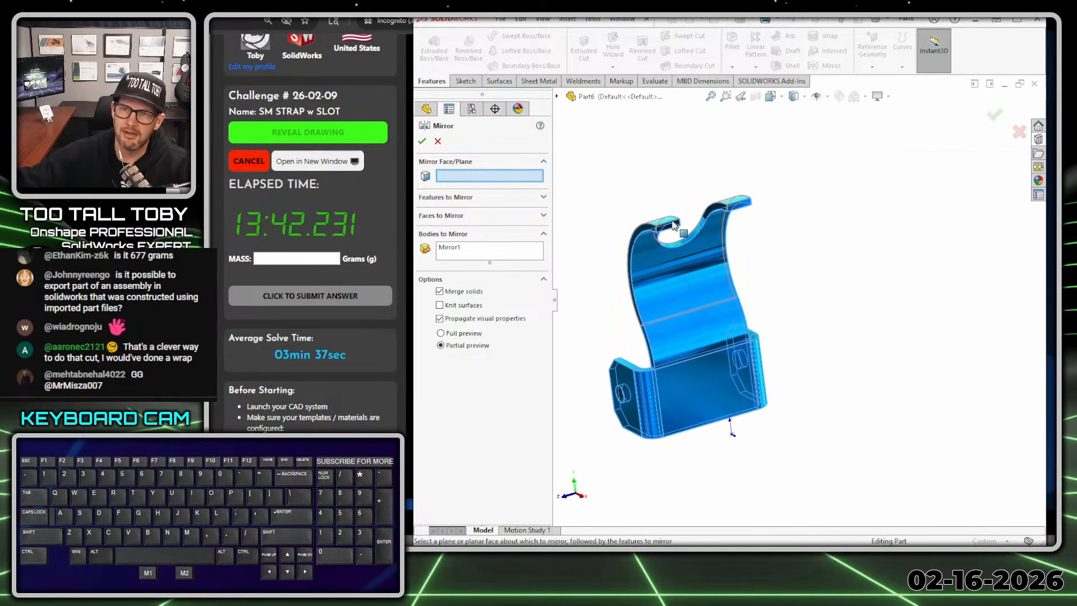
{"action": "left_click", "coordinate": [557, 96]}
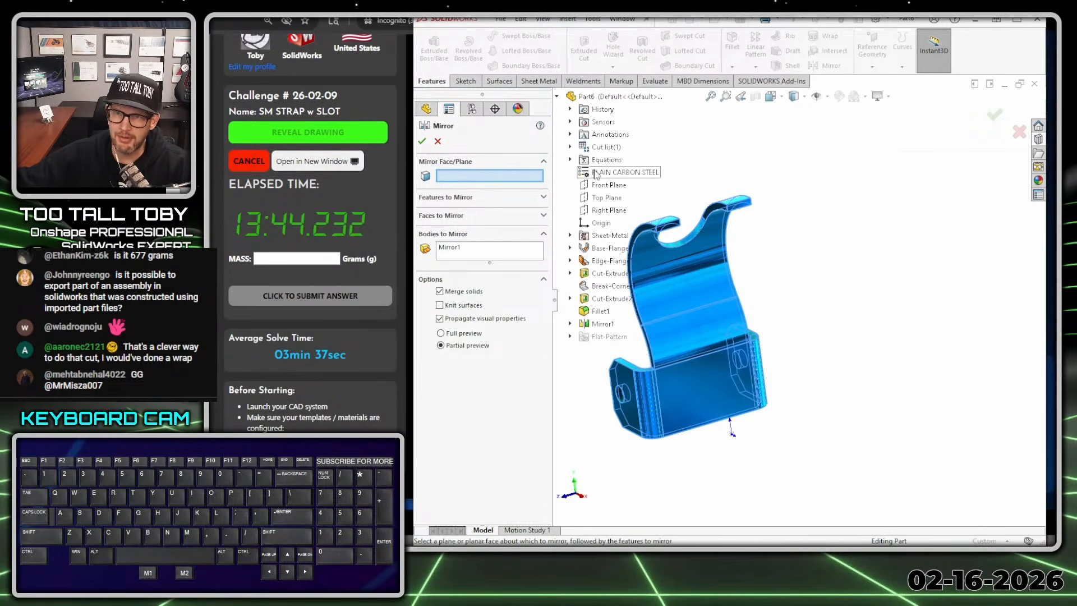
{"action": "left_click", "coordinate": [599, 214]}
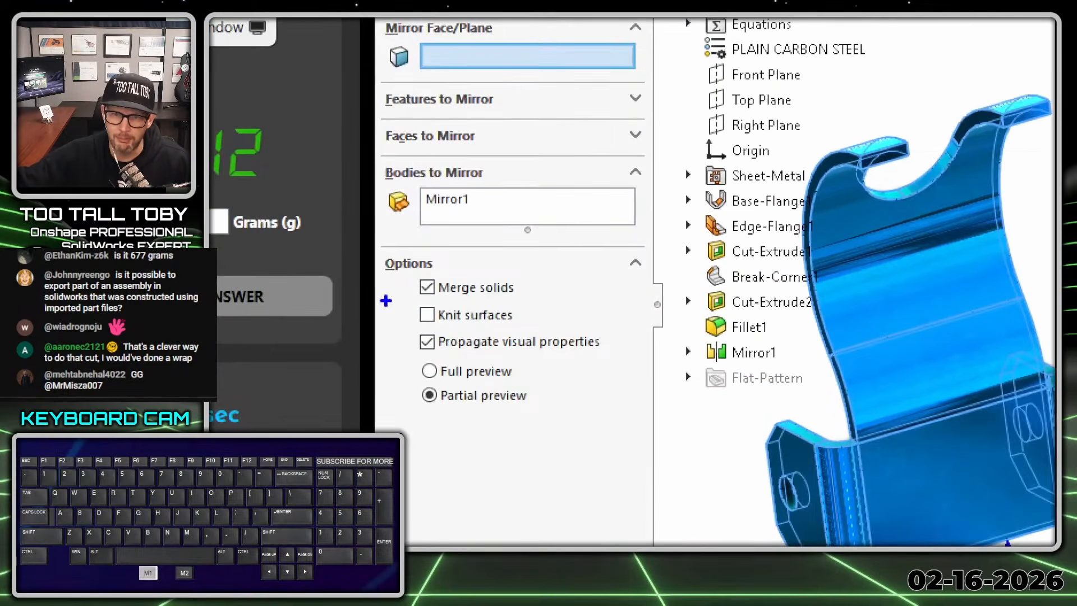
{"action": "mouse_move", "coordinate": [419, 298]}
{"action": "left_mouse_down"}
{"action": "mouse_move", "coordinate": [510, 280]}
{"action": "mouse_move", "coordinate": [447, 308]}
{"action": "left_mouse_up"}
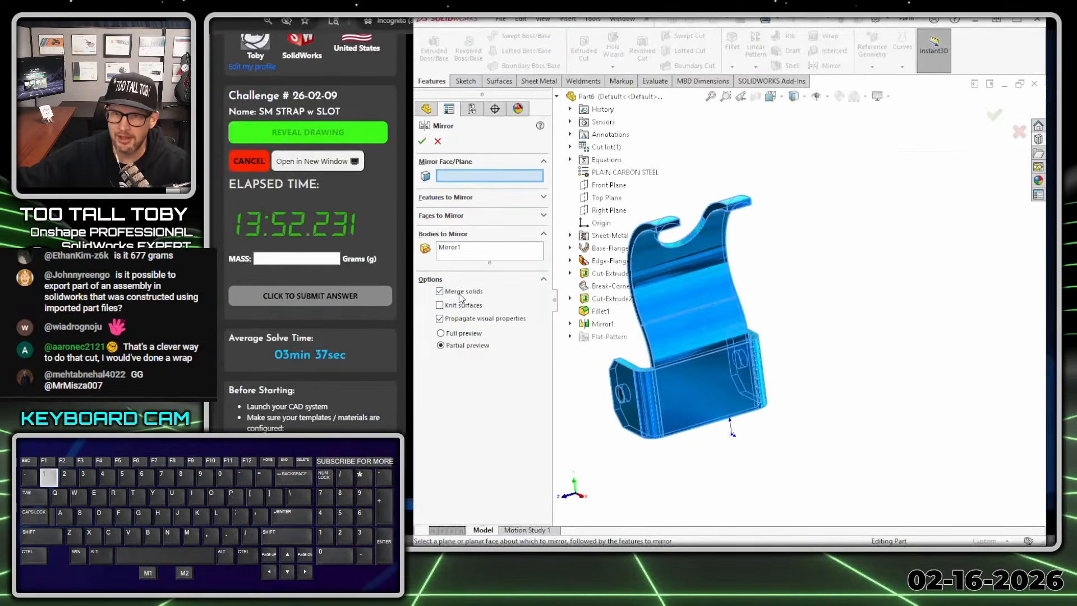
{"action": "left_click", "coordinate": [427, 287]}
{"action": "left_click", "coordinate": [609, 211]}
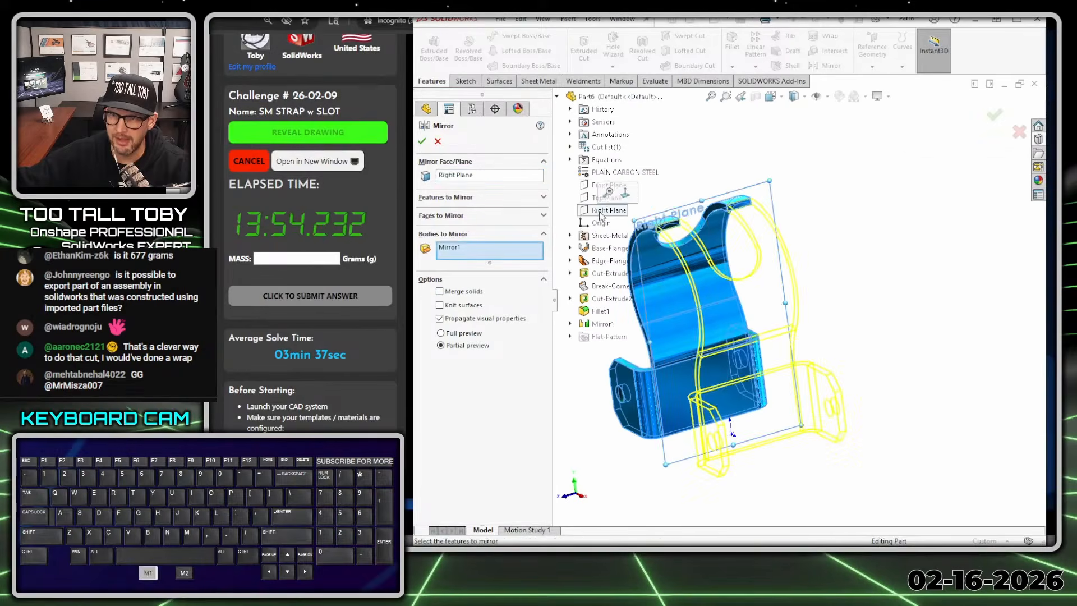
{"action": "key", "text": "ctrl+7"}
{"action": "left_click", "coordinate": [995, 115]}
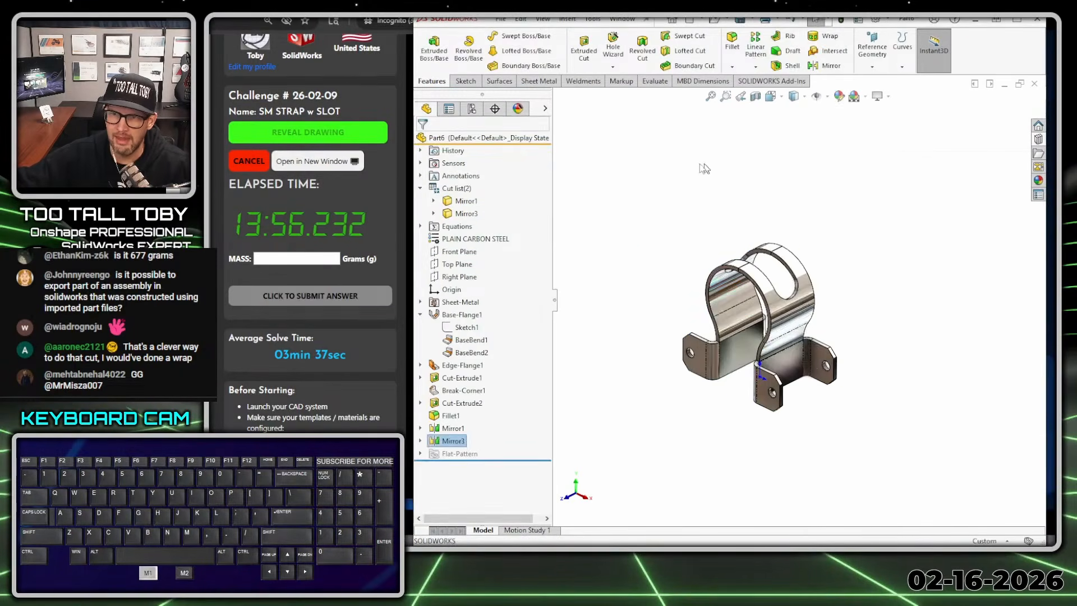
- Add the half-strap body and its new mirrored copy together with the Combine feature
{"action": "left_click", "coordinate": [463, 201]}
{"action": "left_click", "coordinate": [463, 213], "text": "shift"}
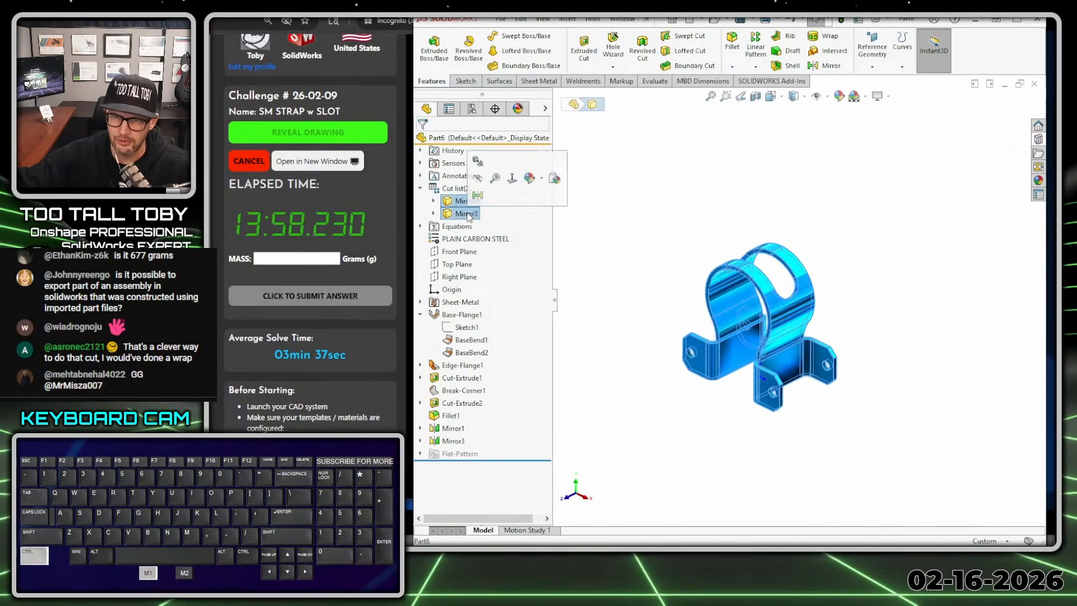
{"action": "right_click", "coordinate": [462, 213]}
{"action": "left_click", "coordinate": [503, 305]}
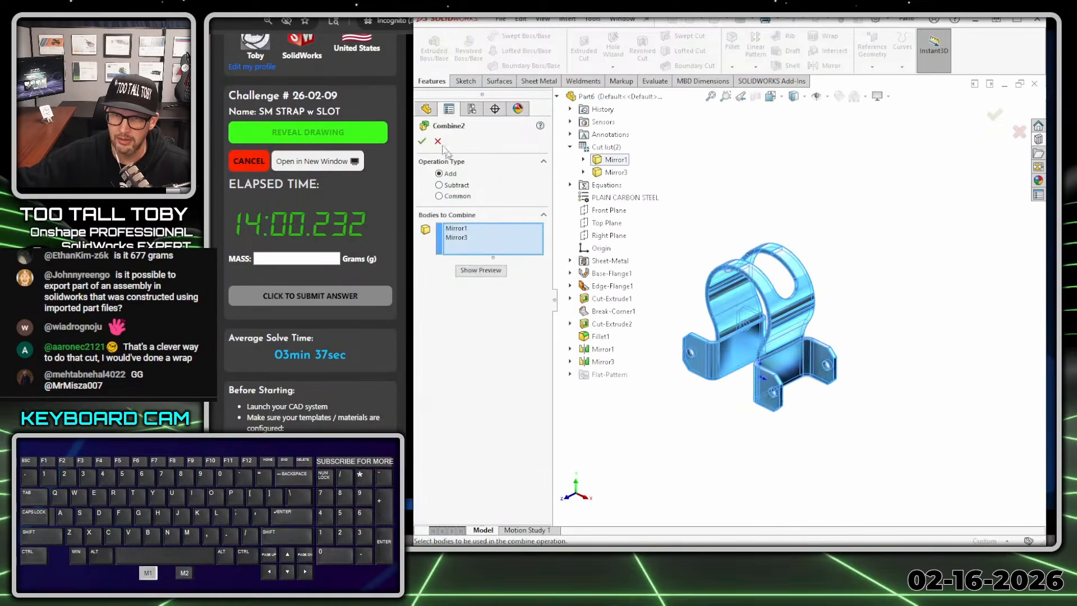
{"action": "left_click", "coordinate": [422, 140]}
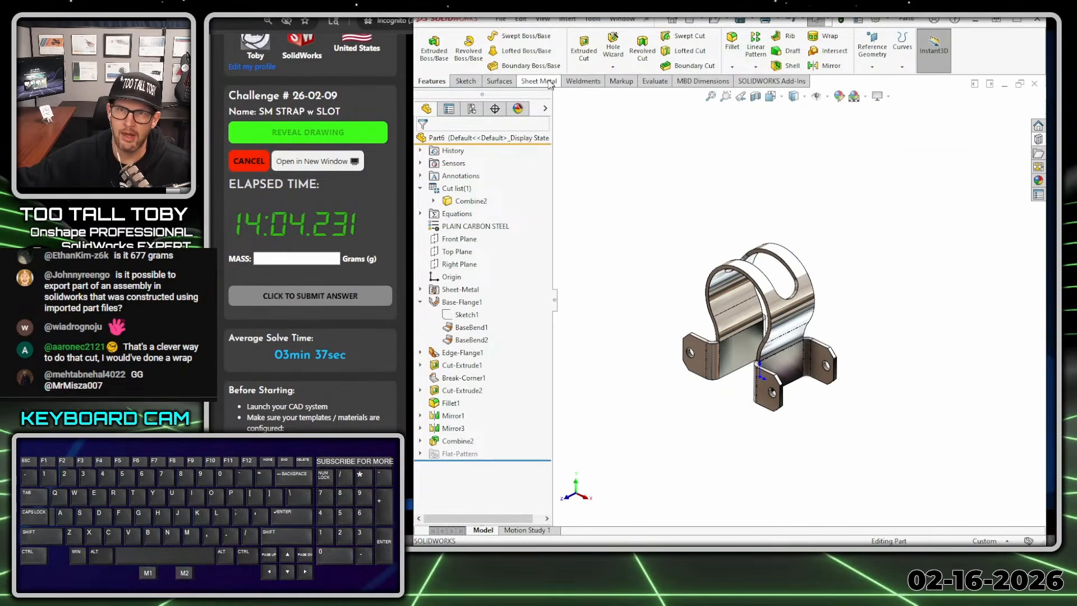
- Flatten the recombined strap to check its flat pattern, and return it to the folded state
{"action": "left_click", "coordinate": [539, 81]}
{"action": "left_click", "coordinate": [932, 66]}
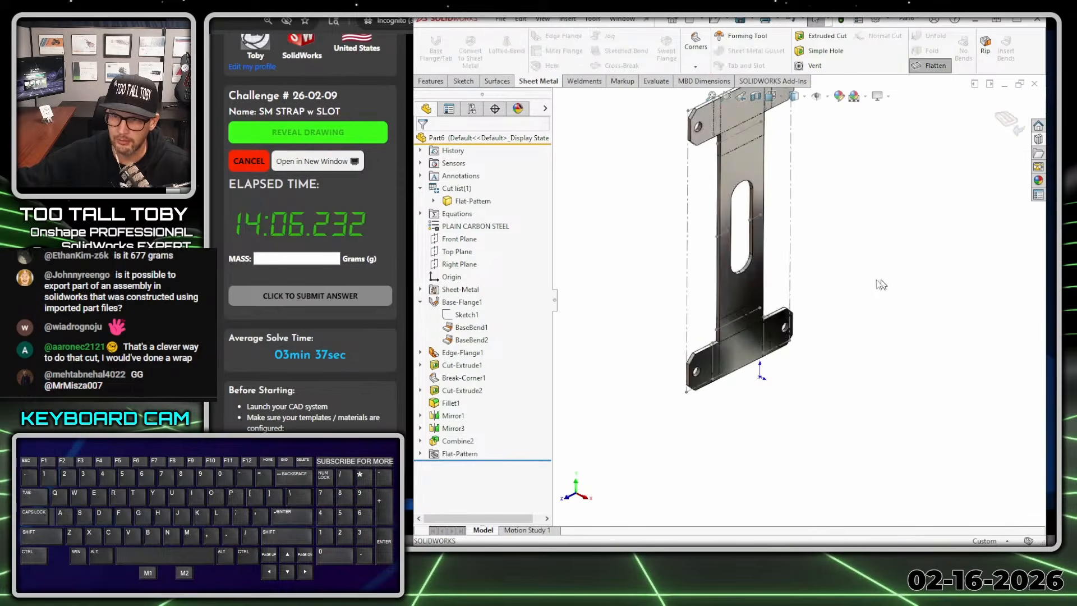
{"action": "left_click", "coordinate": [1005, 121]}
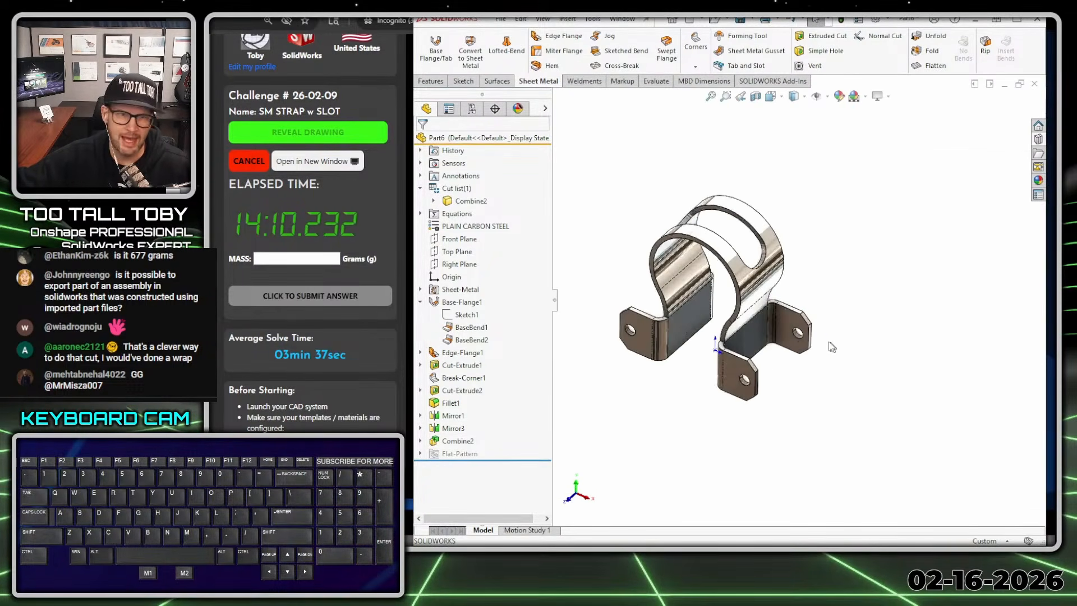
{"action": "scroll", "coordinate": [616, 294], "scroll_direction": "down", "scroll_amount": 1}
{"action": "middle_click_drag", "start_coordinate": [616, 294], "coordinate": [657, 314], "text": "ctrl"}
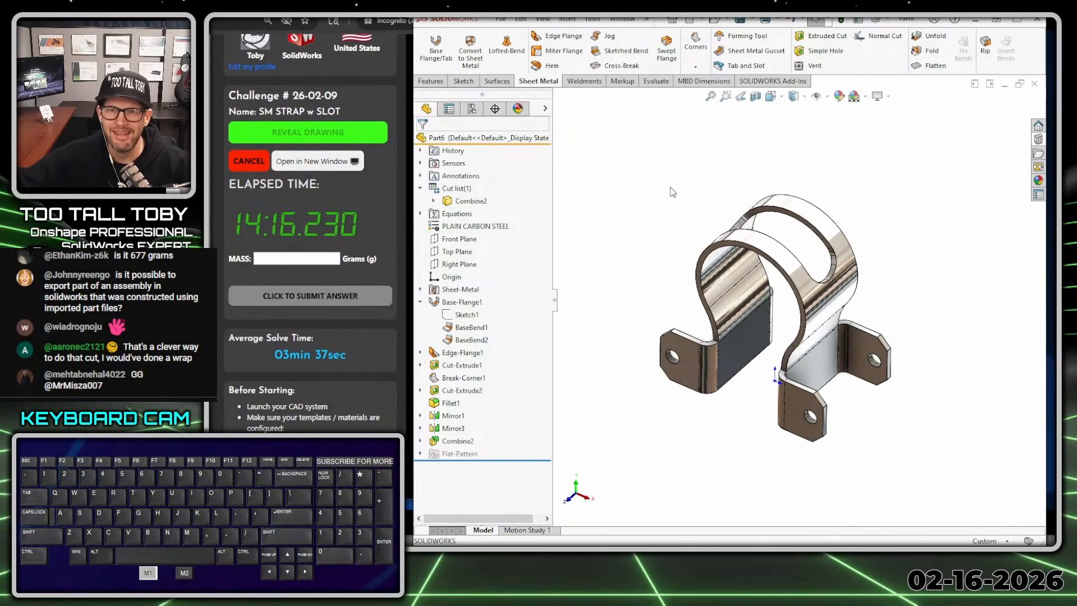
- Read the part's mass sensor, switch to the challenge page in the browser, and submit 689.48 grams as the mass
{"action": "left_click", "coordinate": [421, 163]}
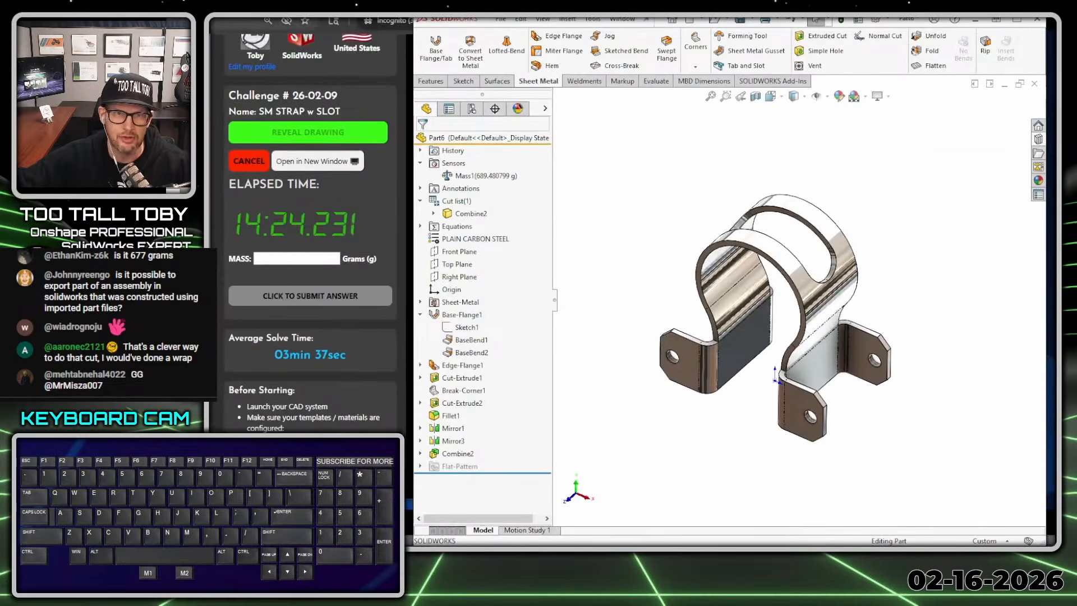
{"action": "left_click_drag", "start_coordinate": [95, 2], "coordinate": [668, 36]}
{"action": "left_click", "coordinate": [890, 298]}
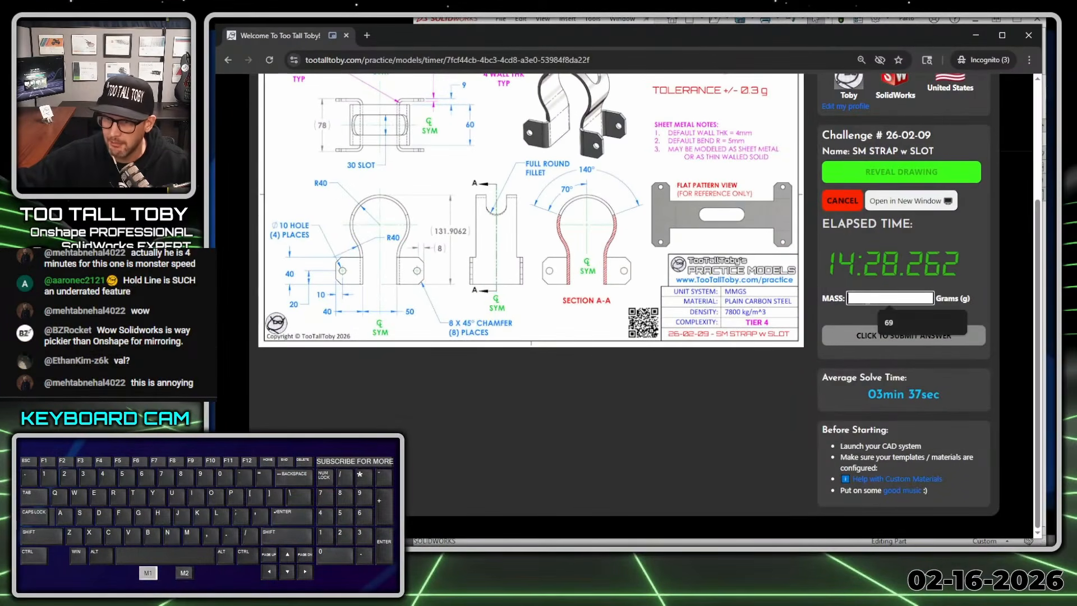
{"action": "type", "text": "689.48"}
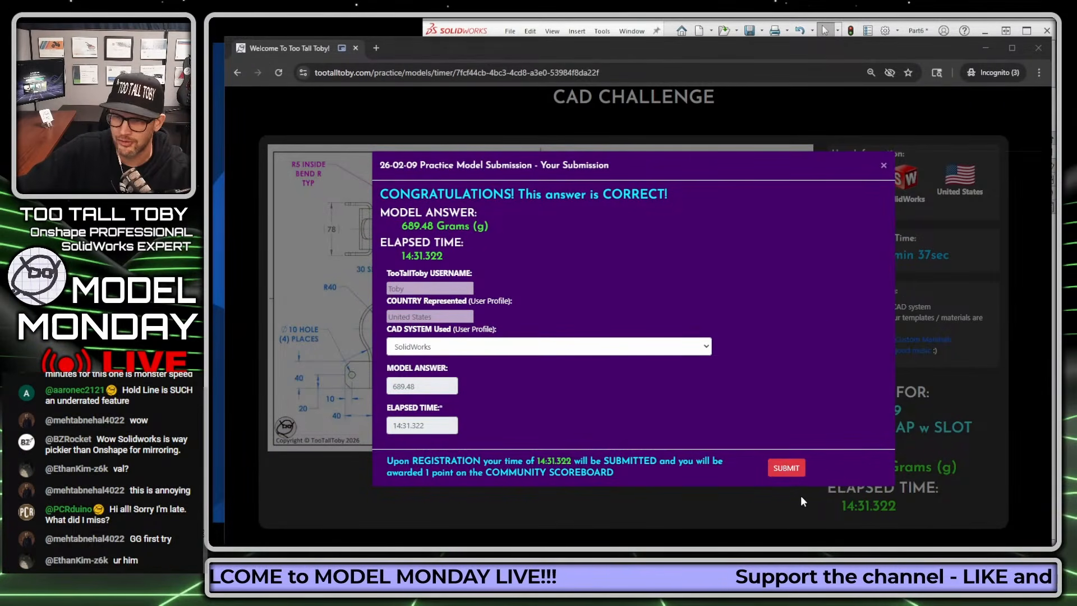
{"action": "left_click", "coordinate": [786, 468]}
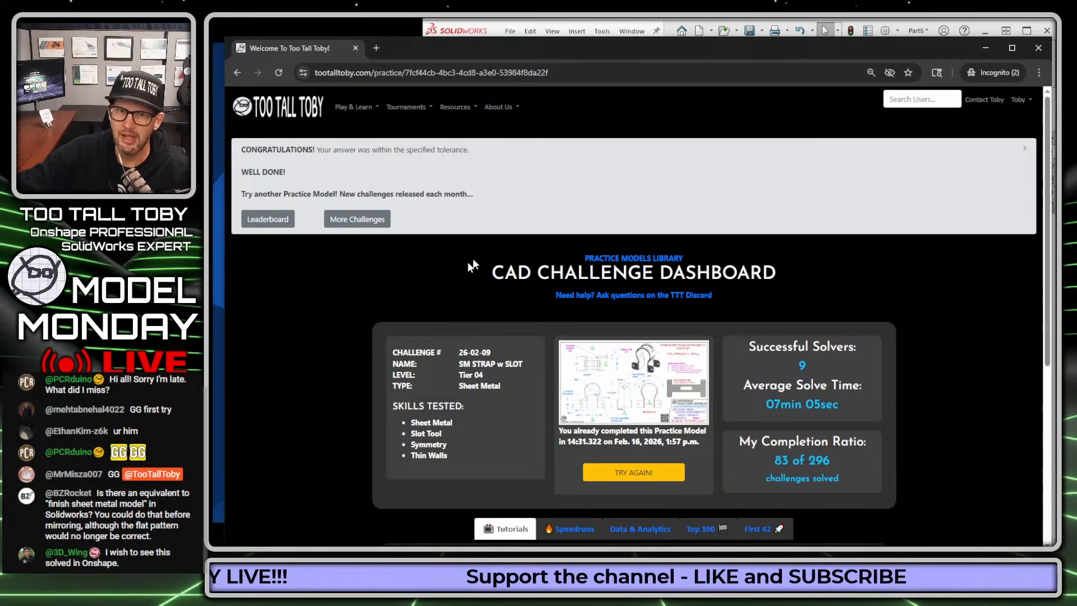
- Dismiss the congratulations banner and review the challenge dashboard's solver statistics and community tutorials section
{"action": "left_click", "coordinate": [1024, 148]}
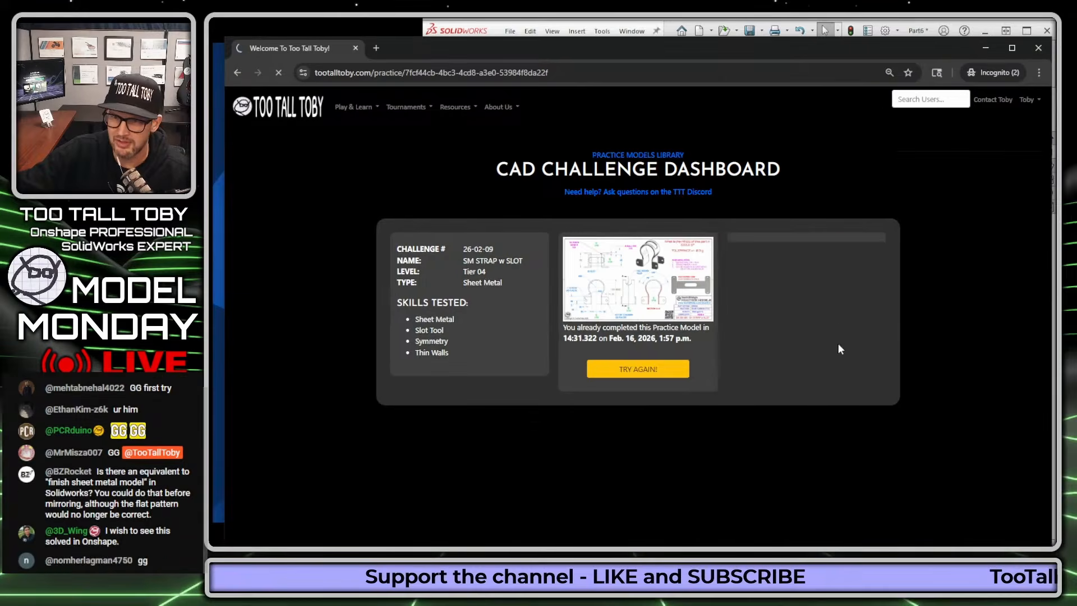
{"action": "key", "text": "ctrl+1"}
{"action": "left_click", "coordinate": [776, 172]}
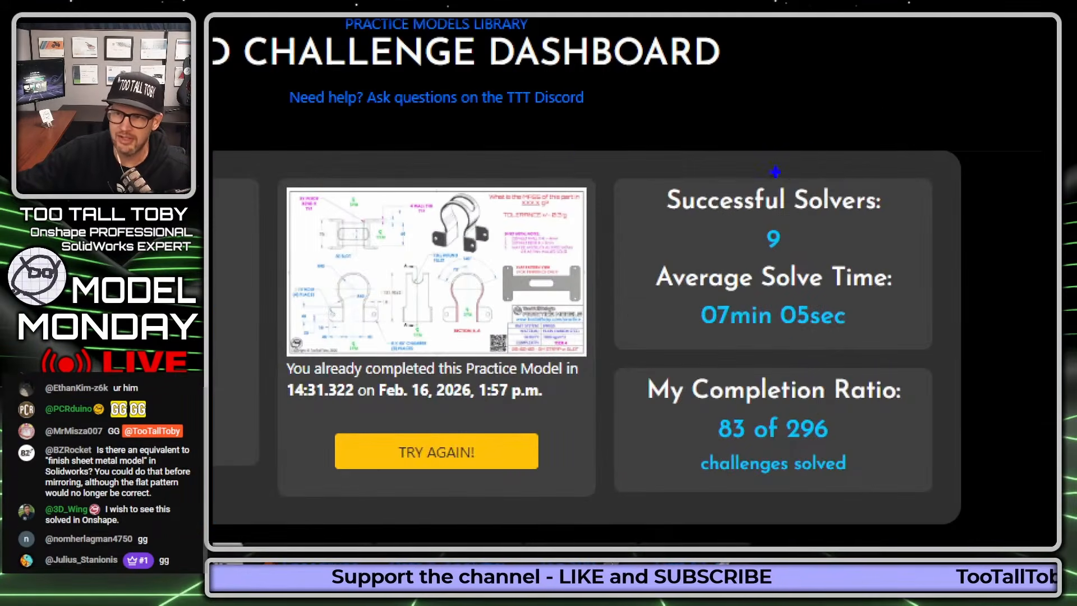
{"action": "mouse_move", "coordinate": [799, 175]}
{"action": "left_mouse_down"}
{"action": "mouse_move", "coordinate": [501, 188]}
{"action": "mouse_move", "coordinate": [1048, 335]}
{"action": "mouse_move", "coordinate": [682, 160]}
{"action": "left_mouse_up"}
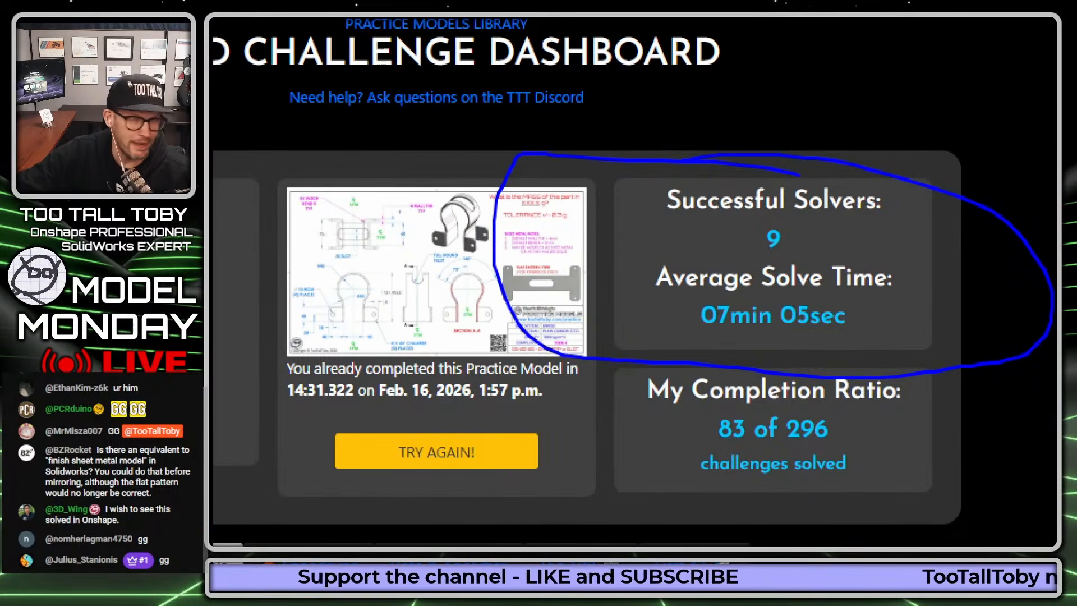
{"action": "mouse_move", "coordinate": [712, 252]}
{"action": "left_mouse_down"}
{"action": "mouse_move", "coordinate": [817, 268]}
{"action": "mouse_move", "coordinate": [700, 211]}
{"action": "mouse_move", "coordinate": [751, 270]}
{"action": "left_mouse_up"}
{"action": "key", "text": "Escape"}
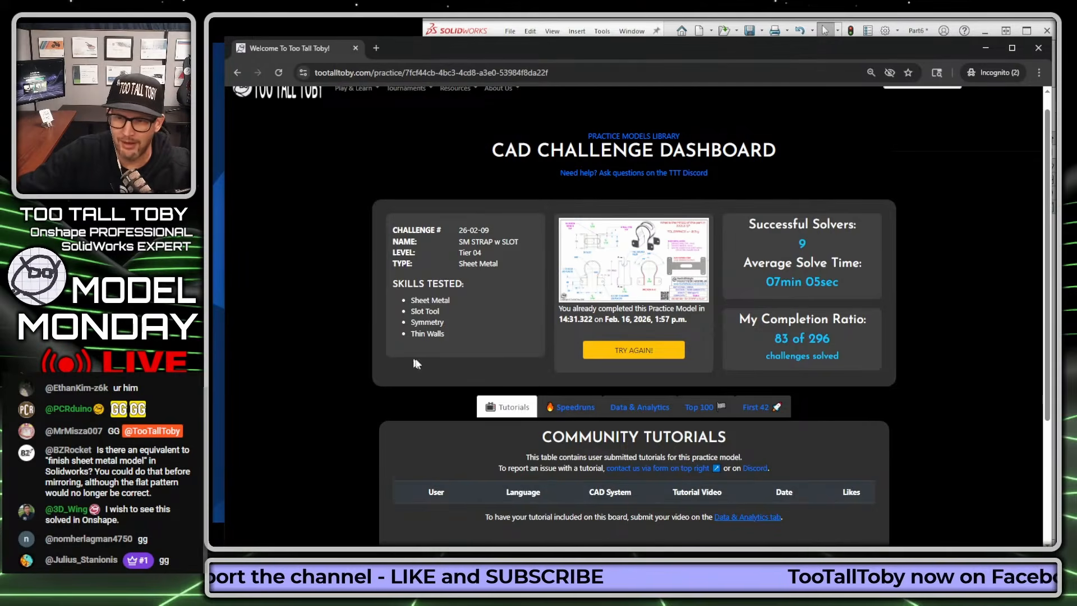
{"action": "scroll", "coordinate": [486, 269], "scroll_direction": "down", "scroll_amount": 3}
{"action": "scroll", "coordinate": [489, 266], "scroll_direction": "down", "scroll_amount": 1}
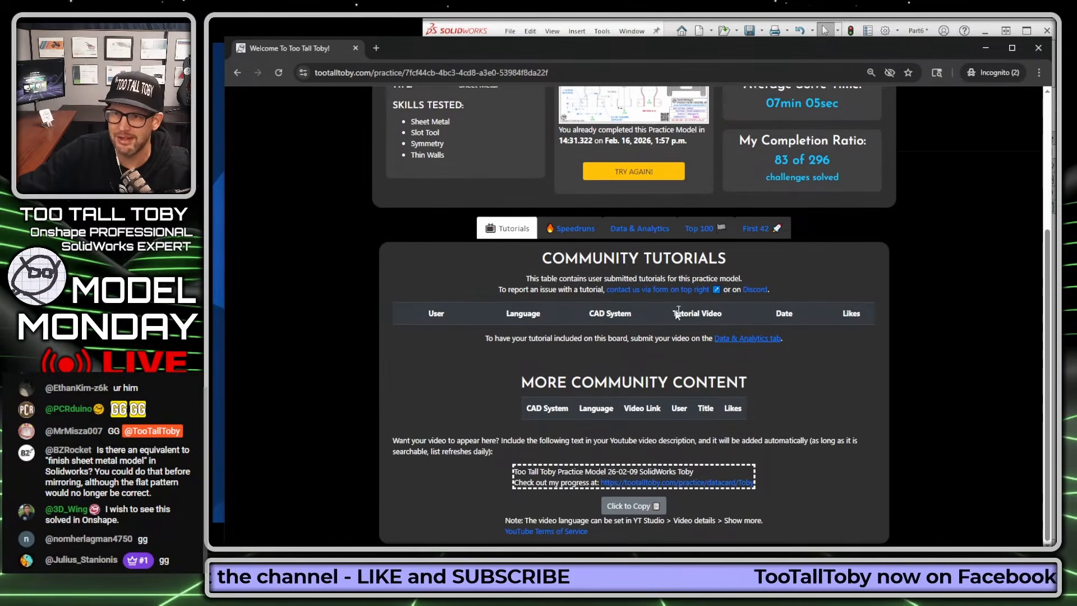
{"action": "scroll", "coordinate": [486, 203], "scroll_direction": "up", "scroll_amount": 4}
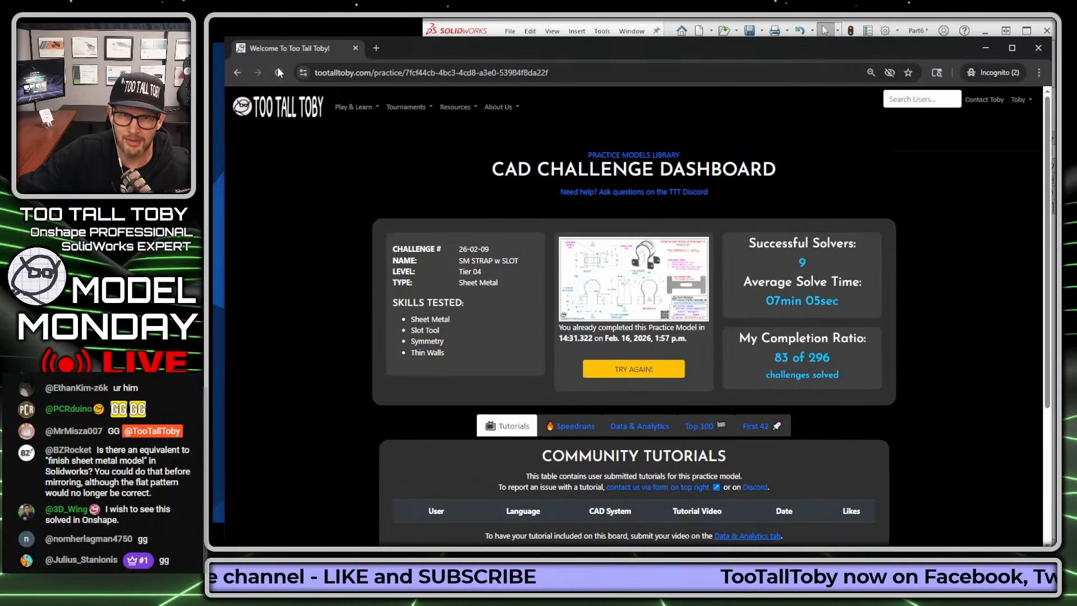
- Reload the challenge dashboard and open the First 42 table to review the order of correct submissions
{"action": "left_click", "coordinate": [279, 72]}
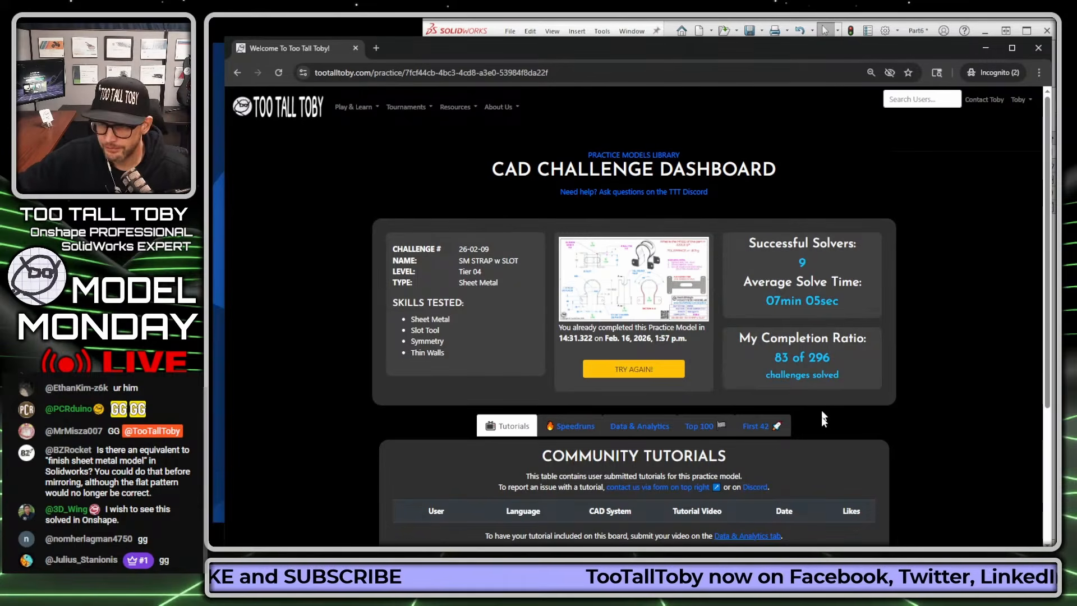
{"action": "left_click", "coordinate": [758, 427]}
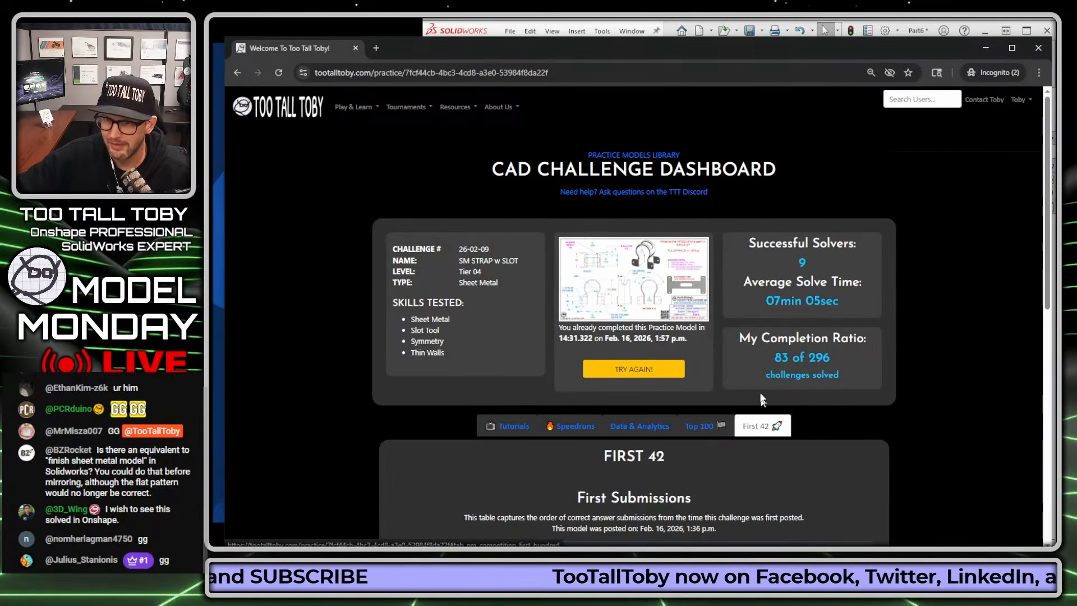
{"action": "scroll", "coordinate": [763, 396], "scroll_direction": "down", "scroll_amount": 4}
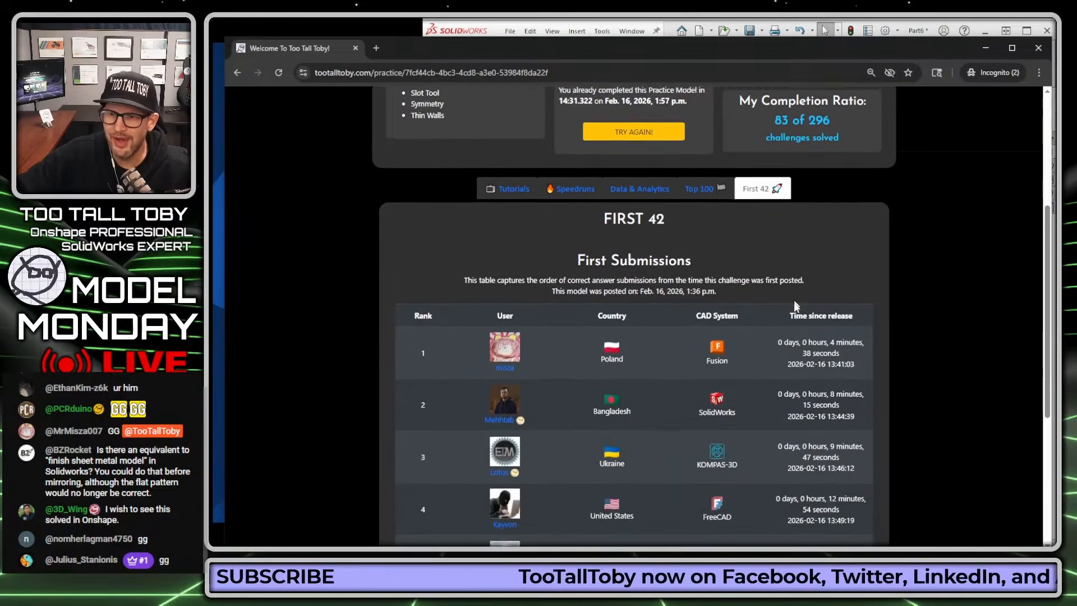
{"action": "scroll", "coordinate": [796, 306], "scroll_direction": "down", "scroll_amount": 2}
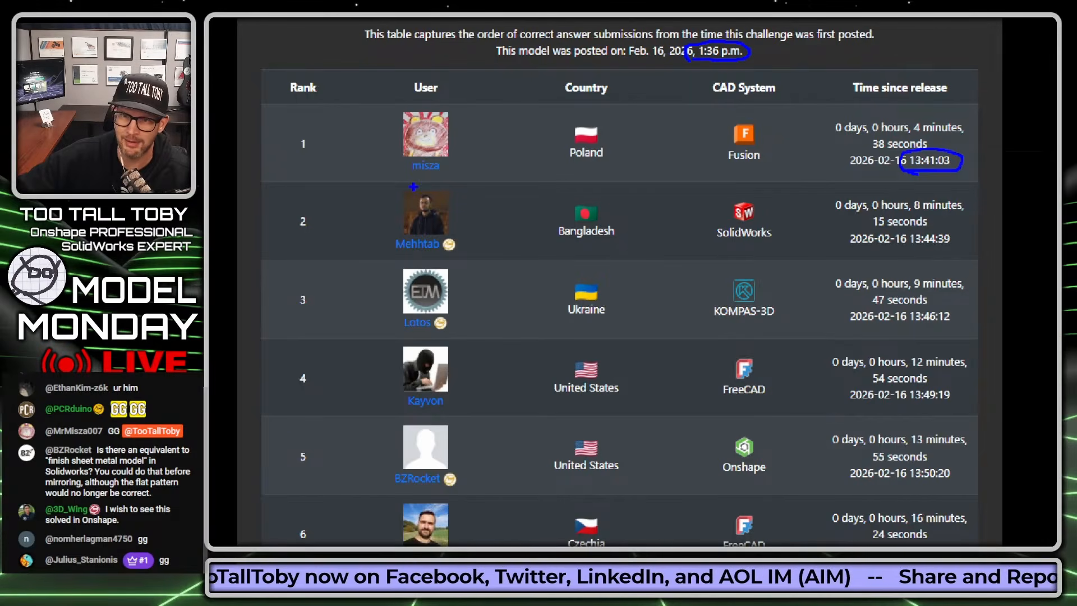
- Underline details of the first three ranked submissions with the screen pen, including rank 1's country and CAD system and the times for ranks 2 and 3
{"action": "left_click_drag", "start_coordinate": [578, 173], "coordinate": [638, 173]}
{"action": "left_click_drag", "start_coordinate": [712, 171], "coordinate": [761, 171]}
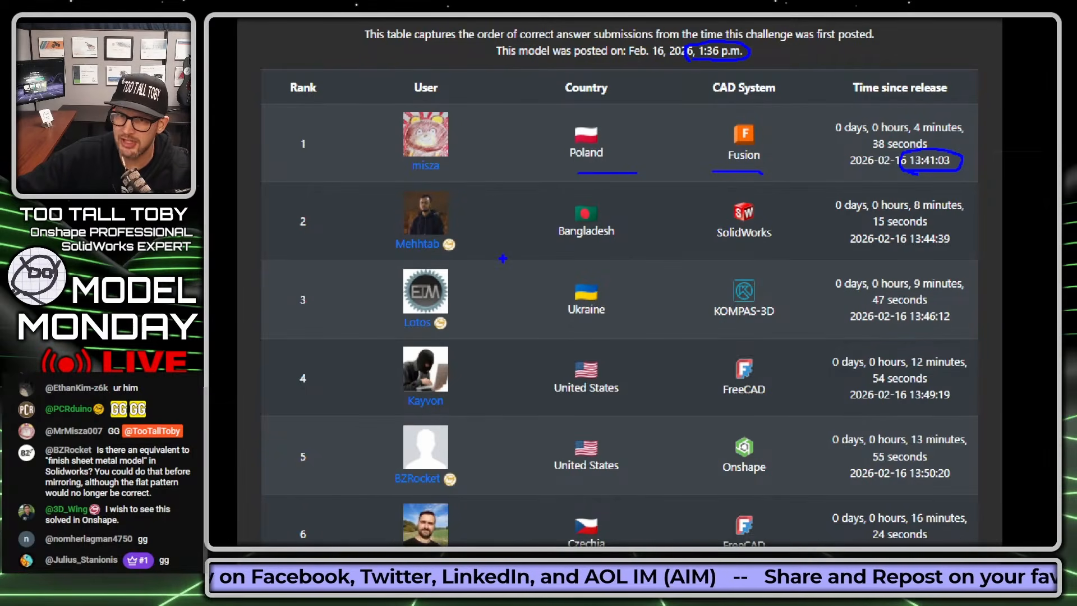
{"action": "left_click_drag", "start_coordinate": [399, 259], "coordinate": [479, 260]}
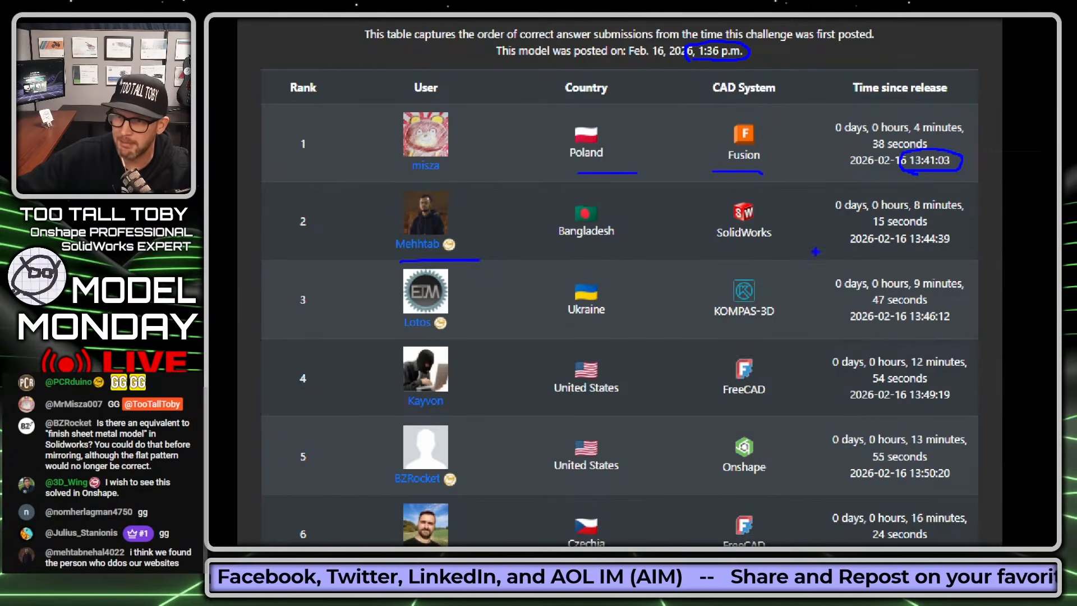
{"action": "left_click_drag", "start_coordinate": [886, 227], "coordinate": [940, 227]}
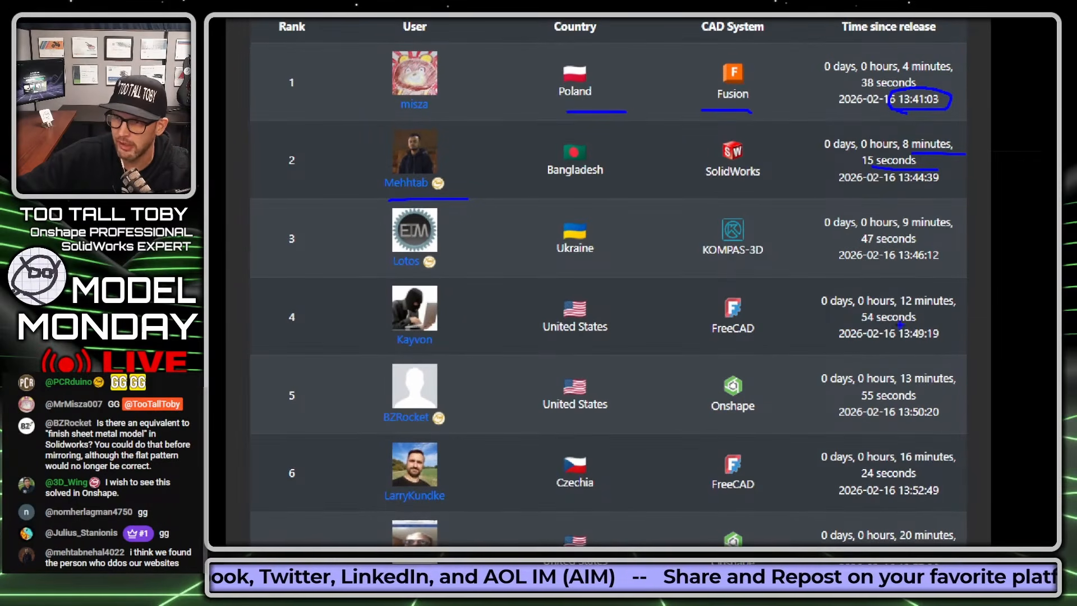
{"action": "left_click_drag", "start_coordinate": [858, 250], "coordinate": [924, 256]}
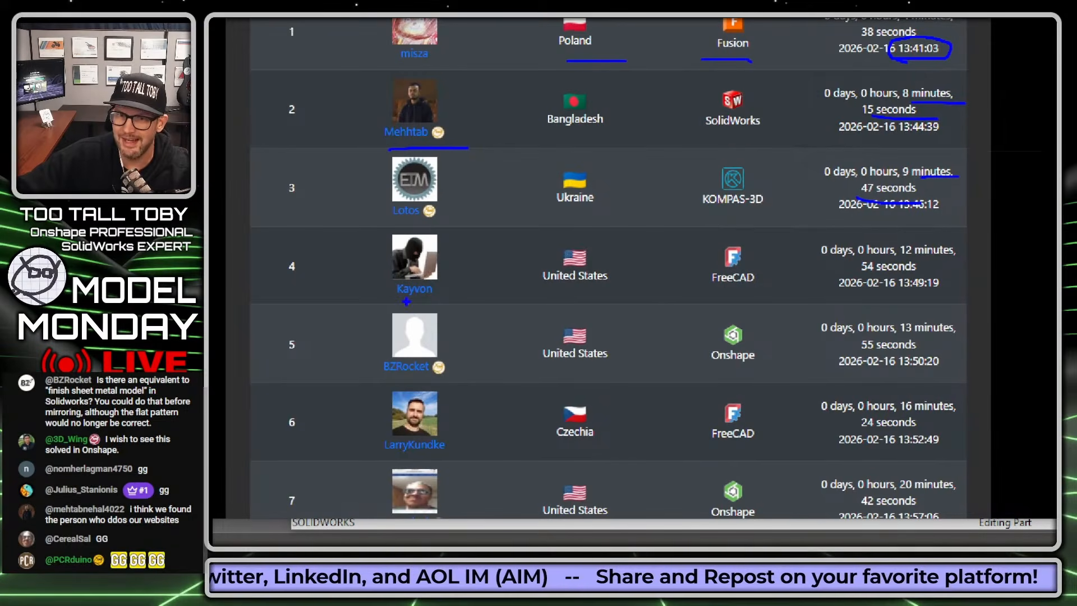
- Underline details of the rank 4 and 5 submissions with the screen pen, including their CAD systems and times since release
{"action": "left_click_drag", "start_coordinate": [548, 291], "coordinate": [662, 295]}
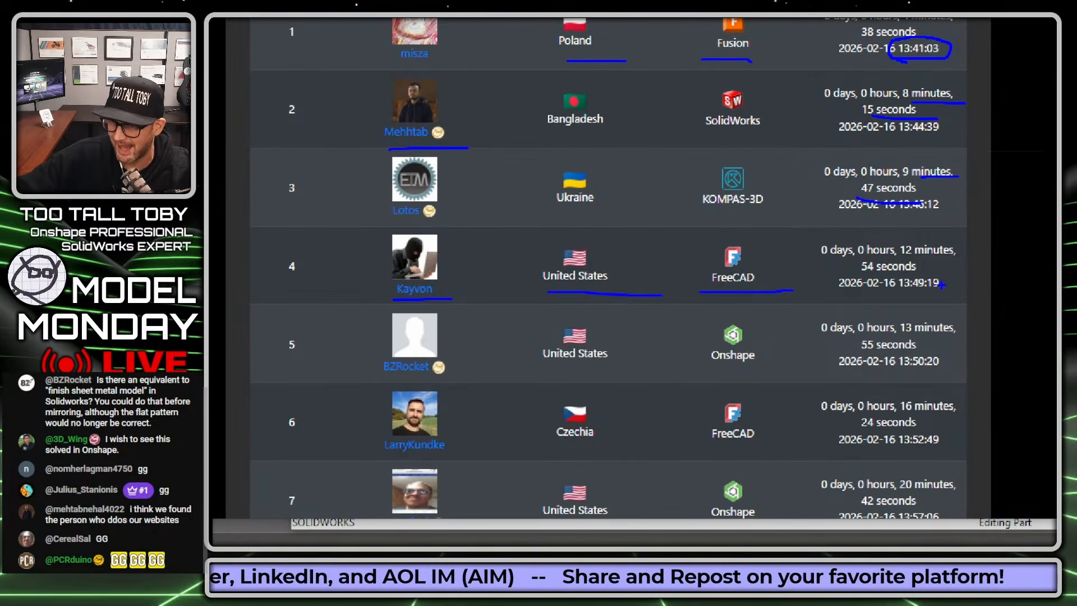
{"action": "left_click_drag", "start_coordinate": [914, 260], "coordinate": [941, 260]}
{"action": "left_click_drag", "start_coordinate": [867, 274], "coordinate": [943, 275]}
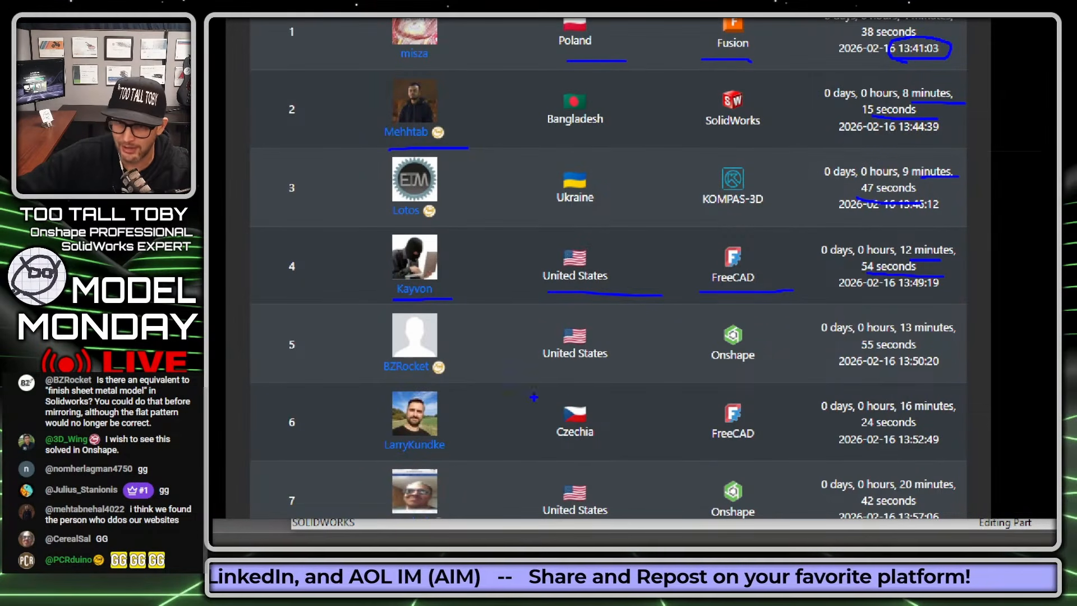
{"action": "left_click_drag", "start_coordinate": [396, 384], "coordinate": [494, 383]}
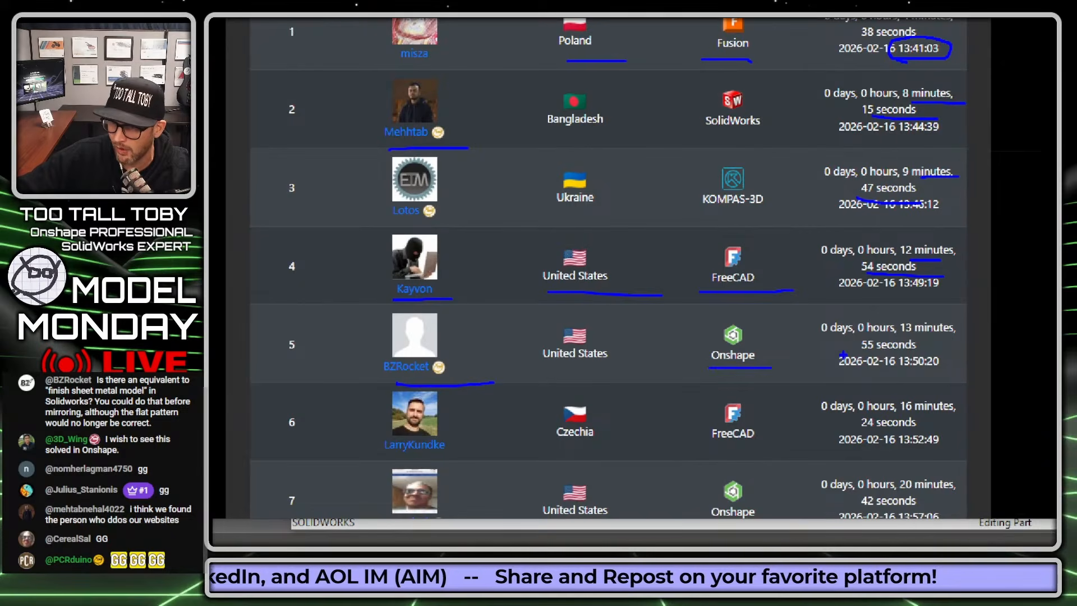
{"action": "left_click_drag", "start_coordinate": [894, 336], "coordinate": [963, 334]}
{"action": "left_click_drag", "start_coordinate": [866, 354], "coordinate": [950, 356]}
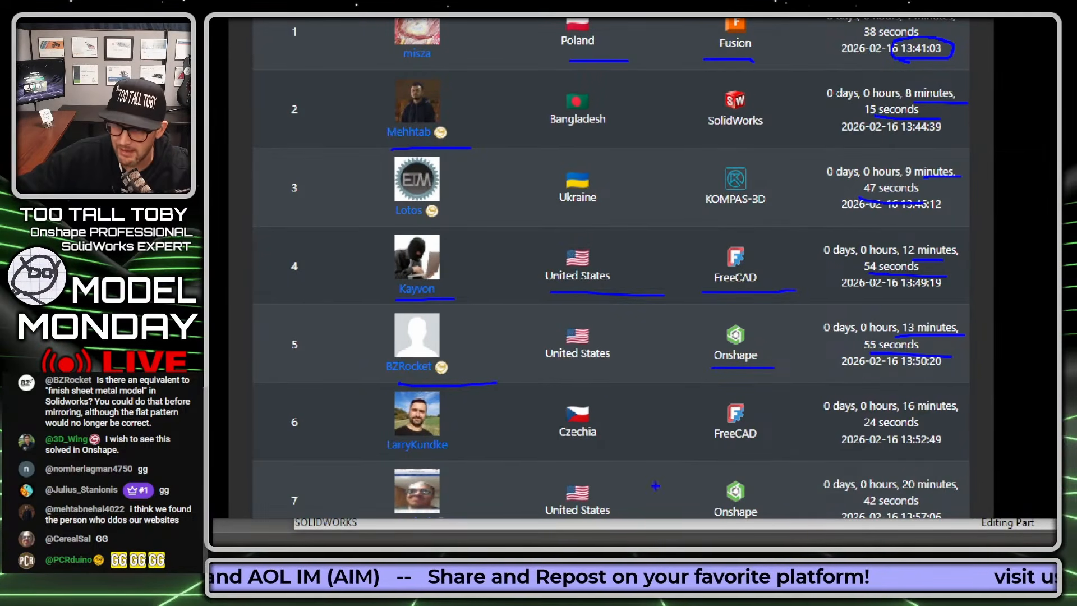
- Underline the country, CAD system and time since release of the rank 6 submission
{"action": "left_click_drag", "start_coordinate": [563, 447], "coordinate": [632, 443]}
{"action": "left_click_drag", "start_coordinate": [706, 449], "coordinate": [753, 446]}
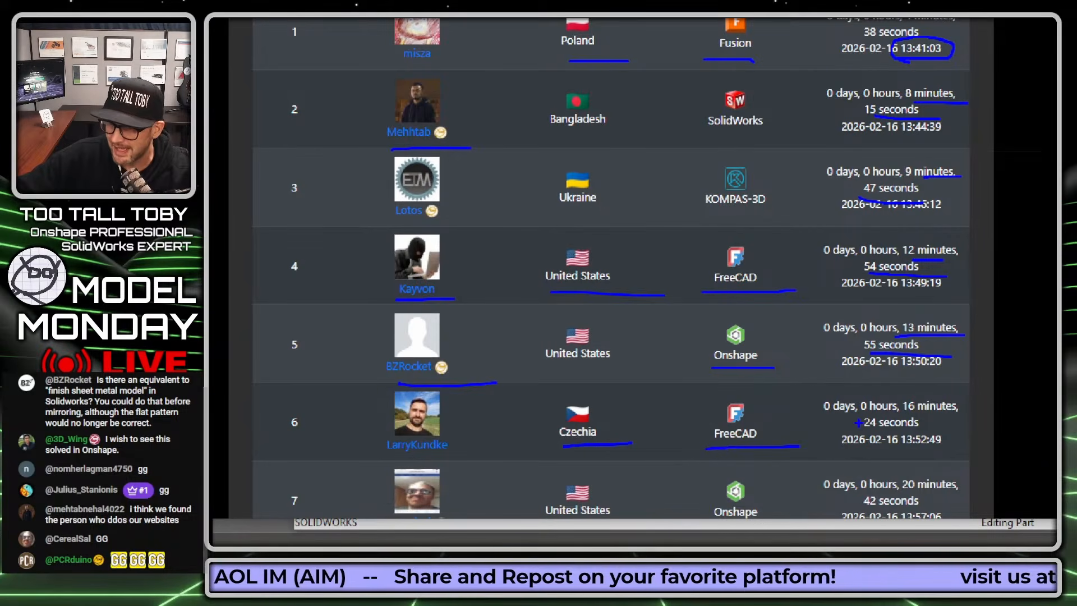
{"action": "left_click_drag", "start_coordinate": [897, 415], "coordinate": [959, 412]}
{"action": "left_click_drag", "start_coordinate": [857, 429], "coordinate": [951, 428]}
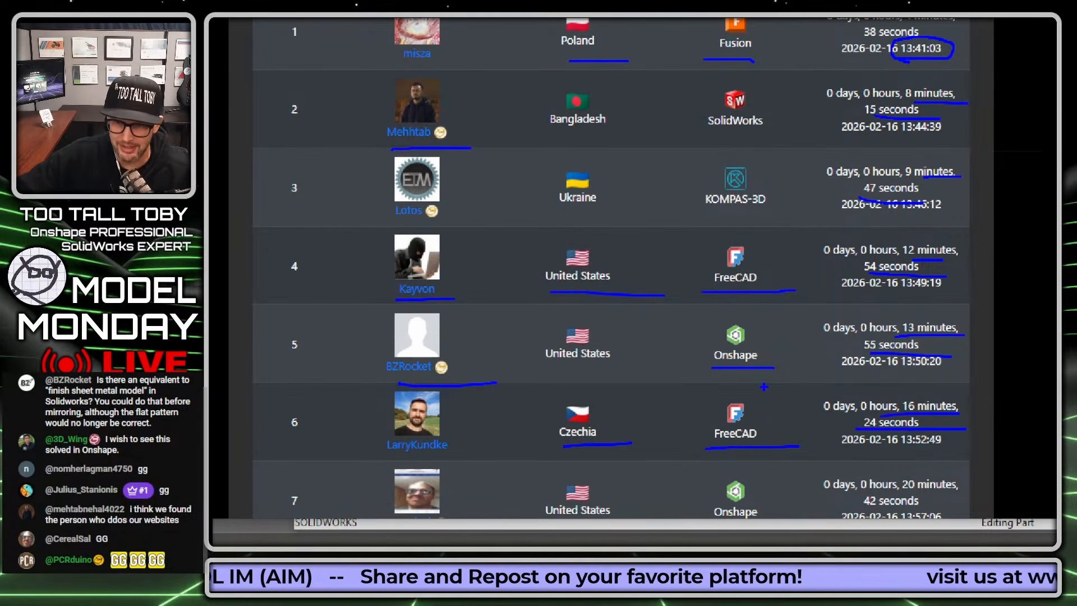
- Underline the CAD systems and times of the seventh and eighth submissions, plus the eighth submission's country
{"action": "scroll", "coordinate": [639, 337], "scroll_direction": "down", "scroll_amount": 4}
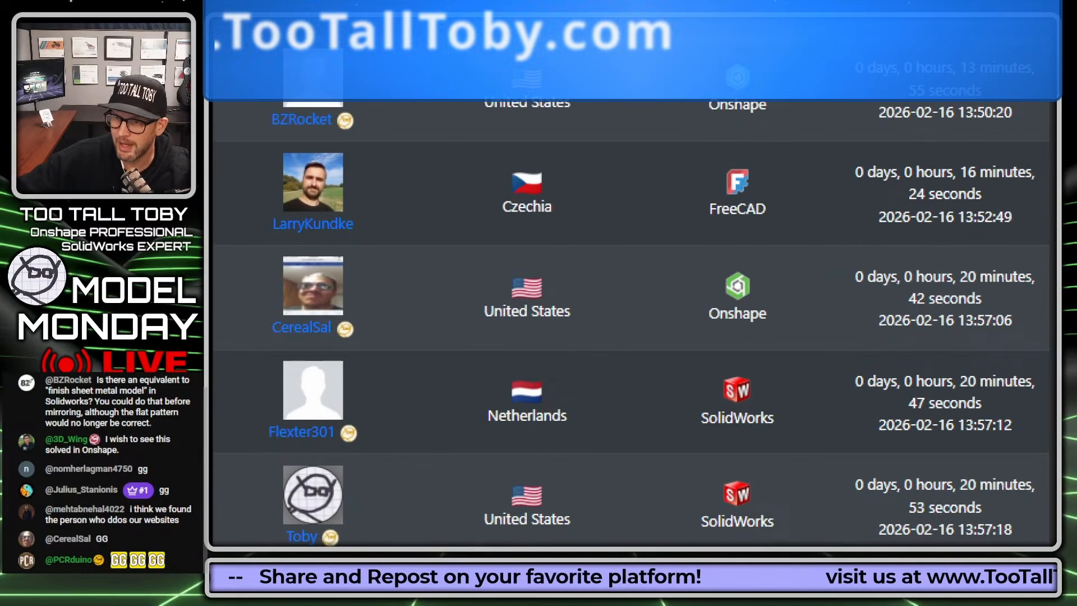
{"action": "left_click_drag", "start_coordinate": [949, 287], "coordinate": [1044, 292]}
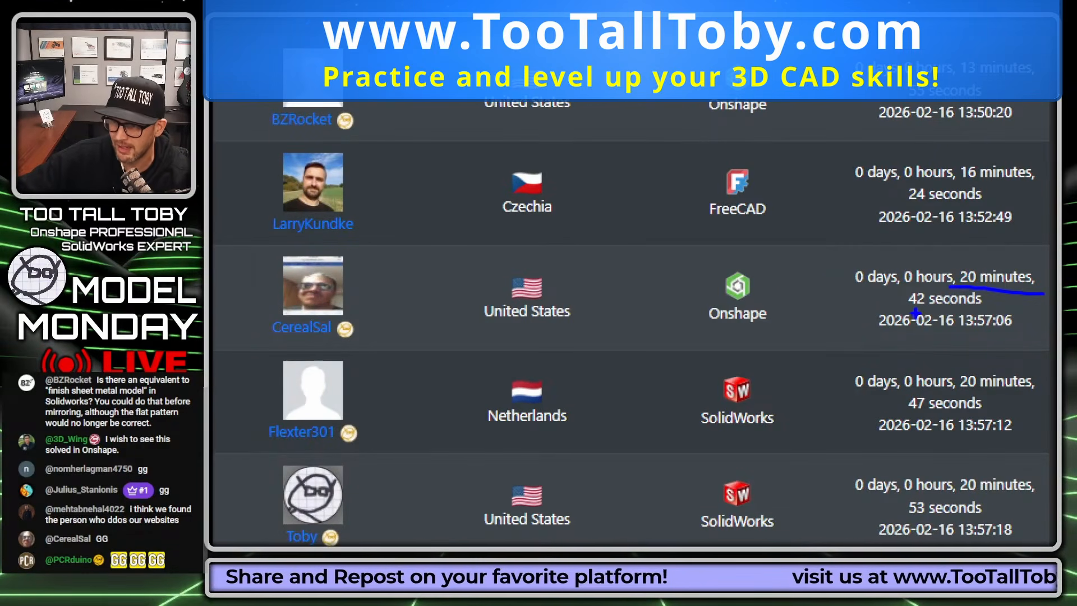
{"action": "left_click_drag", "start_coordinate": [910, 309], "coordinate": [996, 309]}
{"action": "left_click_drag", "start_coordinate": [707, 331], "coordinate": [864, 327]}
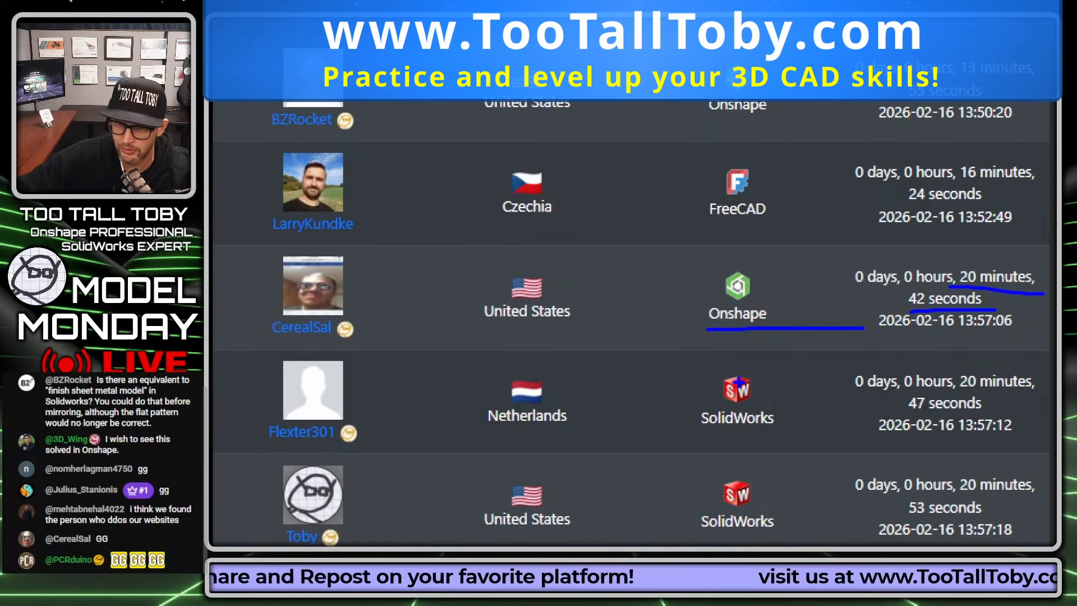
{"action": "left_click_drag", "start_coordinate": [482, 434], "coordinate": [610, 432]}
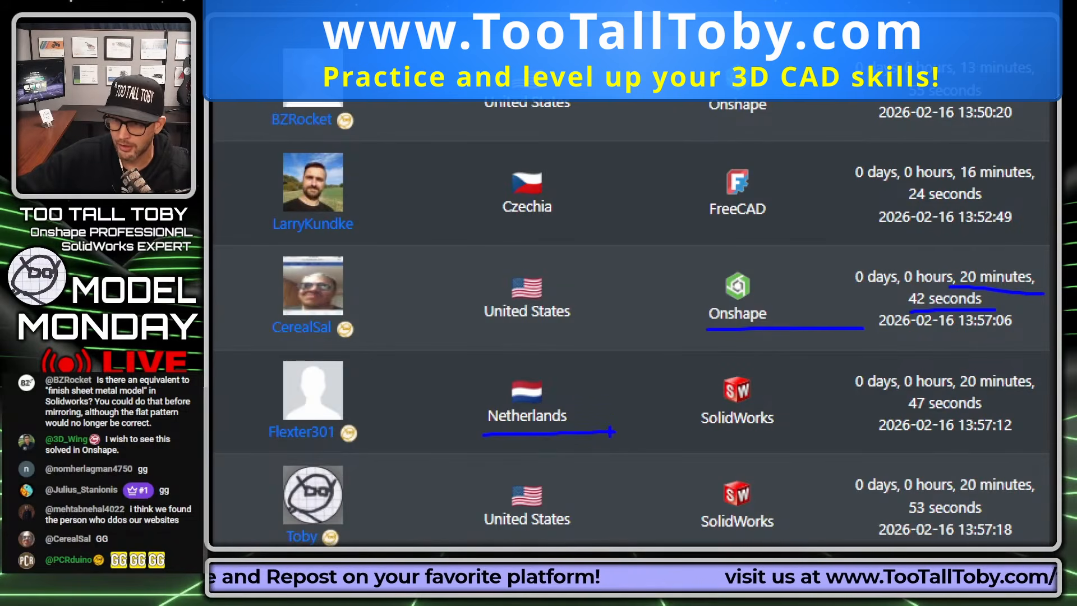
{"action": "left_click_drag", "start_coordinate": [715, 432], "coordinate": [804, 427]}
{"action": "left_click_drag", "start_coordinate": [972, 387], "coordinate": [1053, 388]}
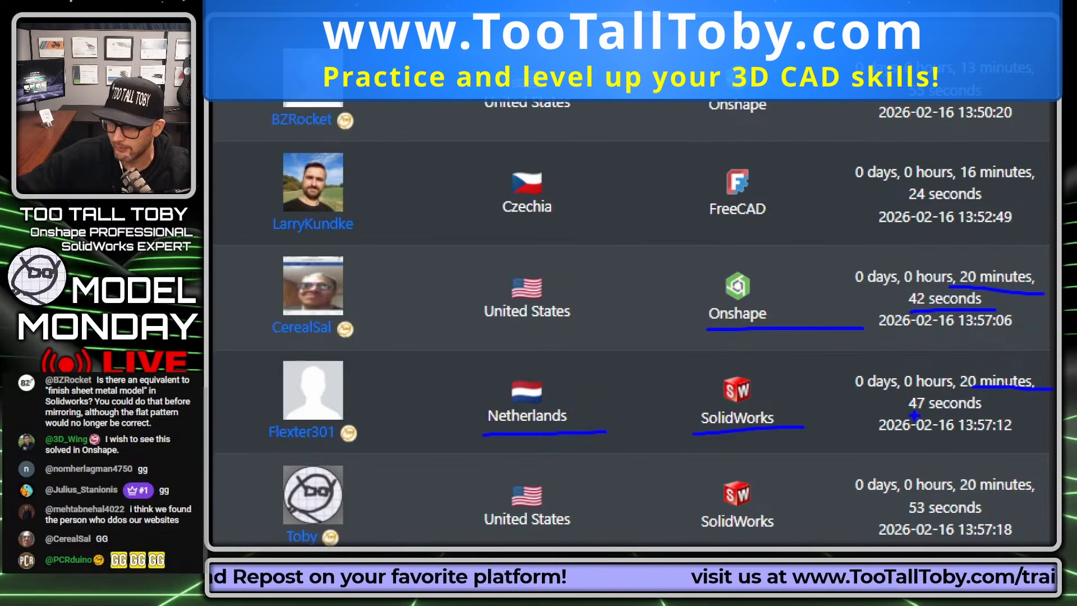
{"action": "left_click_drag", "start_coordinate": [914, 416], "coordinate": [1000, 411]}
- Underline the country, CAD system and time of the ninth submission, and exit the screen annotation
{"action": "left_click_drag", "start_coordinate": [465, 536], "coordinate": [598, 539]}
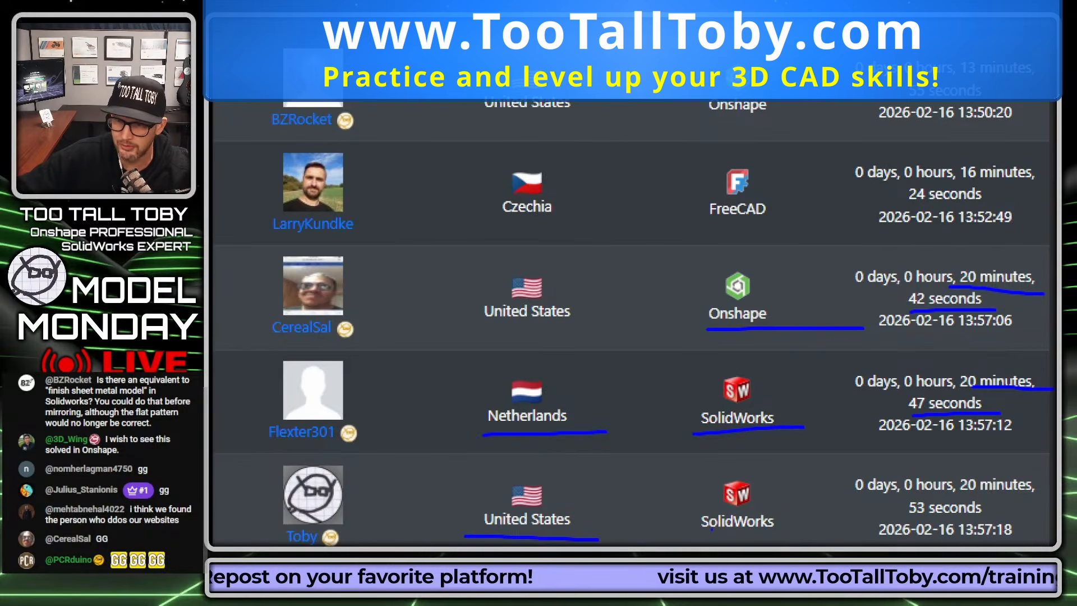
{"action": "left_click_drag", "start_coordinate": [703, 533], "coordinate": [774, 531]}
{"action": "left_click_drag", "start_coordinate": [964, 498], "coordinate": [1049, 496]}
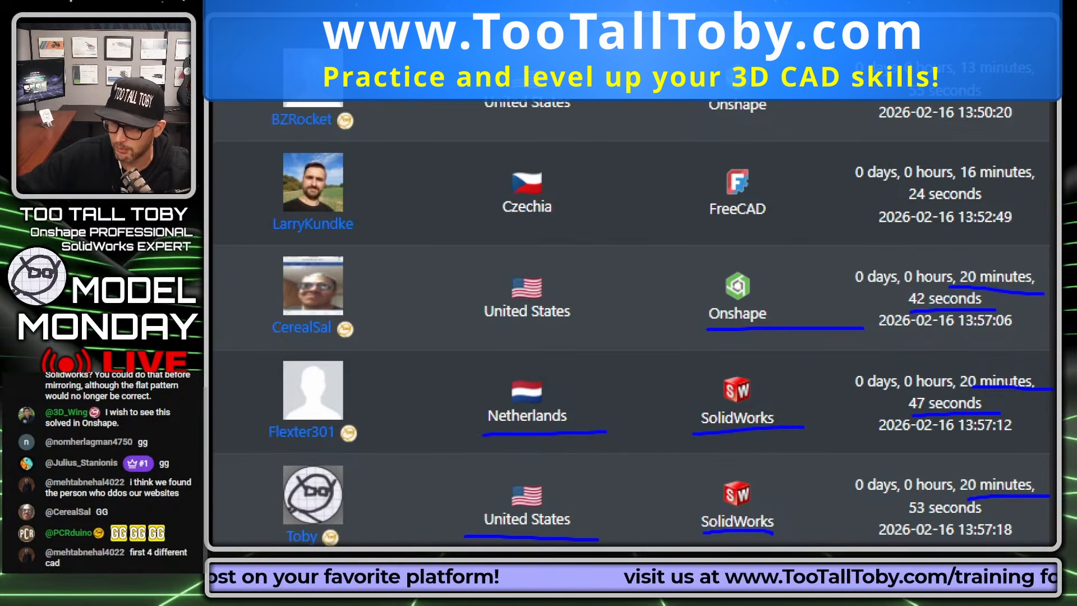
{"action": "left_click_drag", "start_coordinate": [902, 515], "coordinate": [1042, 514]}
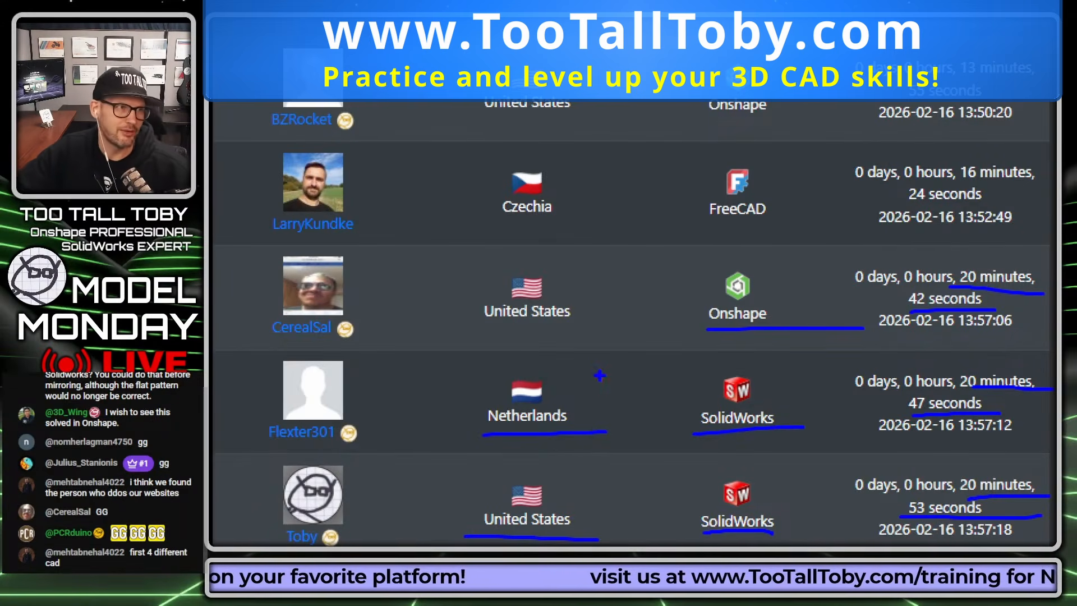
{"action": "key", "text": "Escape"}
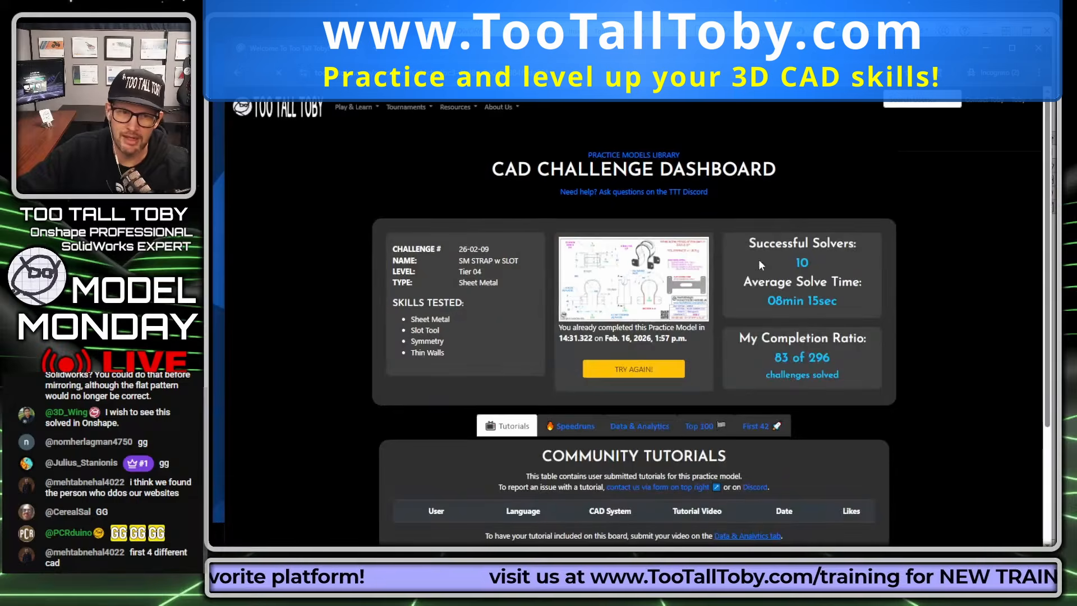
- Reopen the First 42 table on the refreshed dashboard and look through its ranked submissions again
{"action": "scroll", "coordinate": [785, 269], "scroll_direction": "down", "scroll_amount": 3}
{"action": "left_click", "coordinate": [758, 230]}
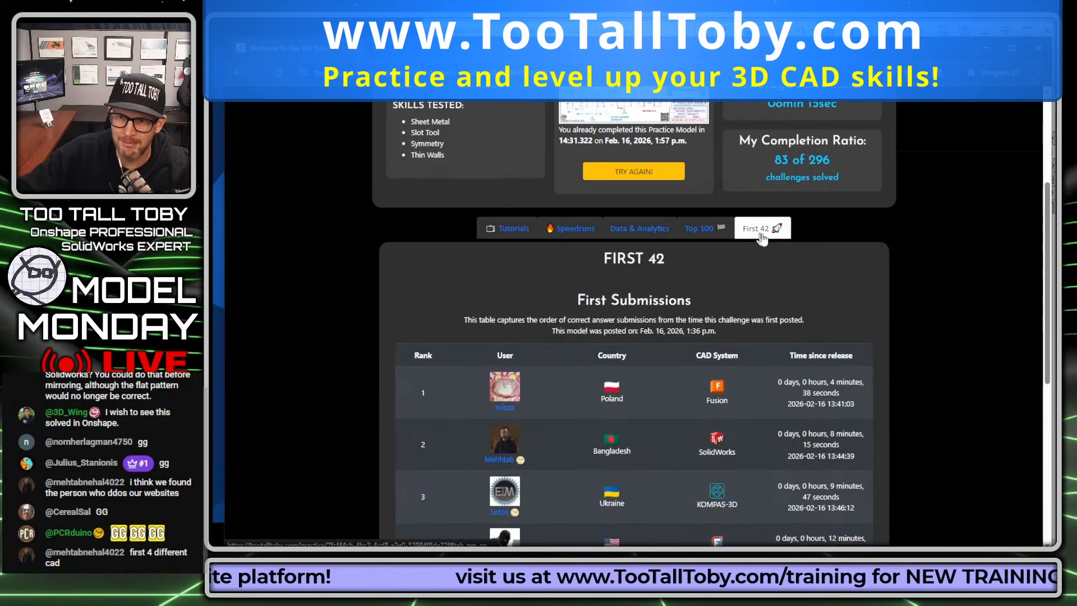
{"action": "scroll", "coordinate": [786, 242], "scroll_direction": "down", "scroll_amount": 3}
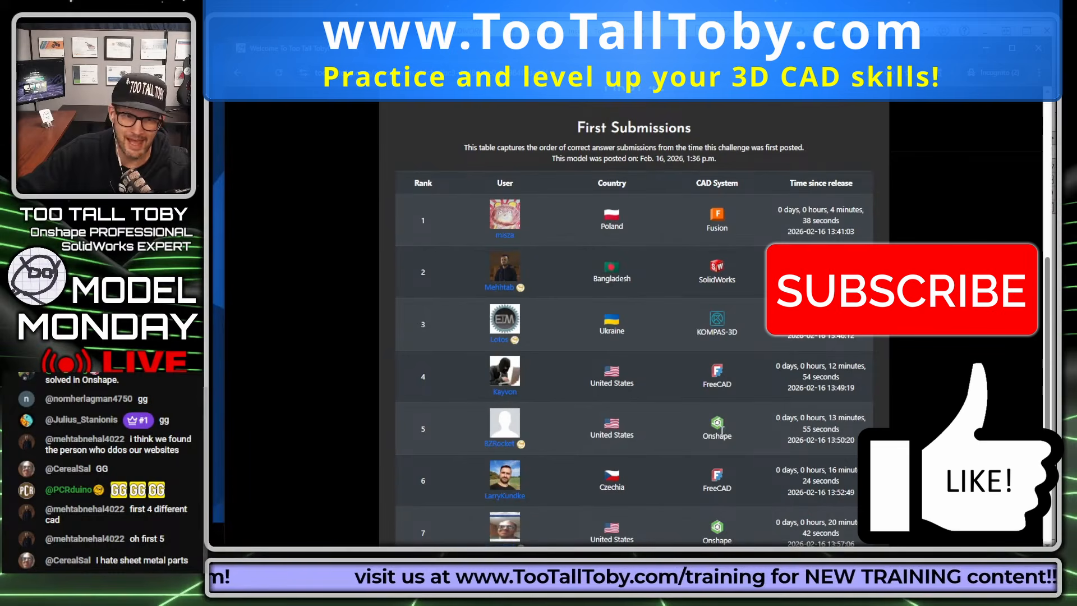
{"action": "scroll", "coordinate": [749, 308], "scroll_direction": "down", "scroll_amount": 3}
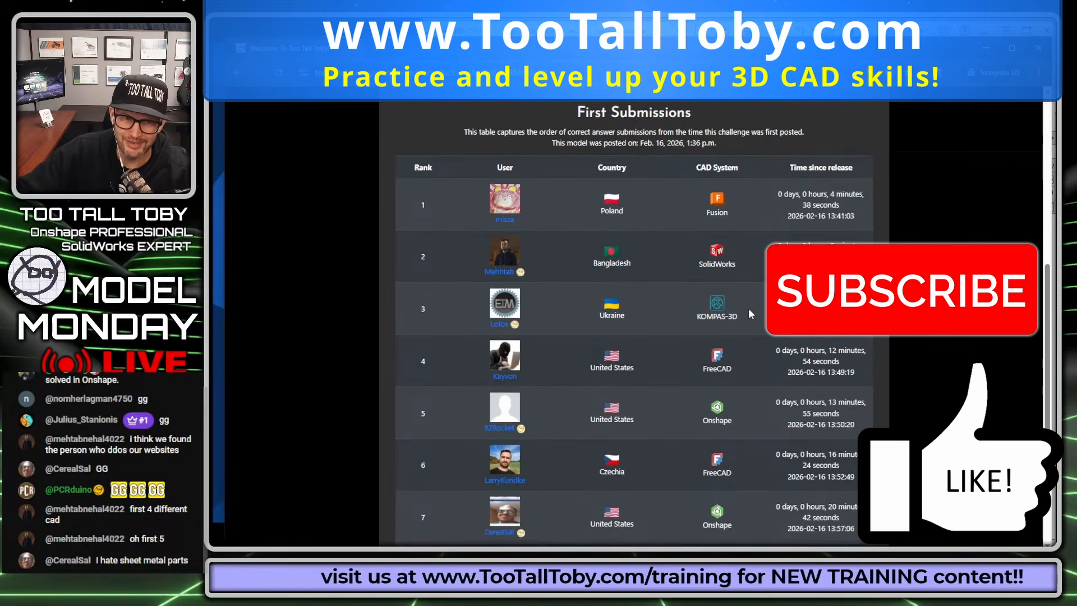